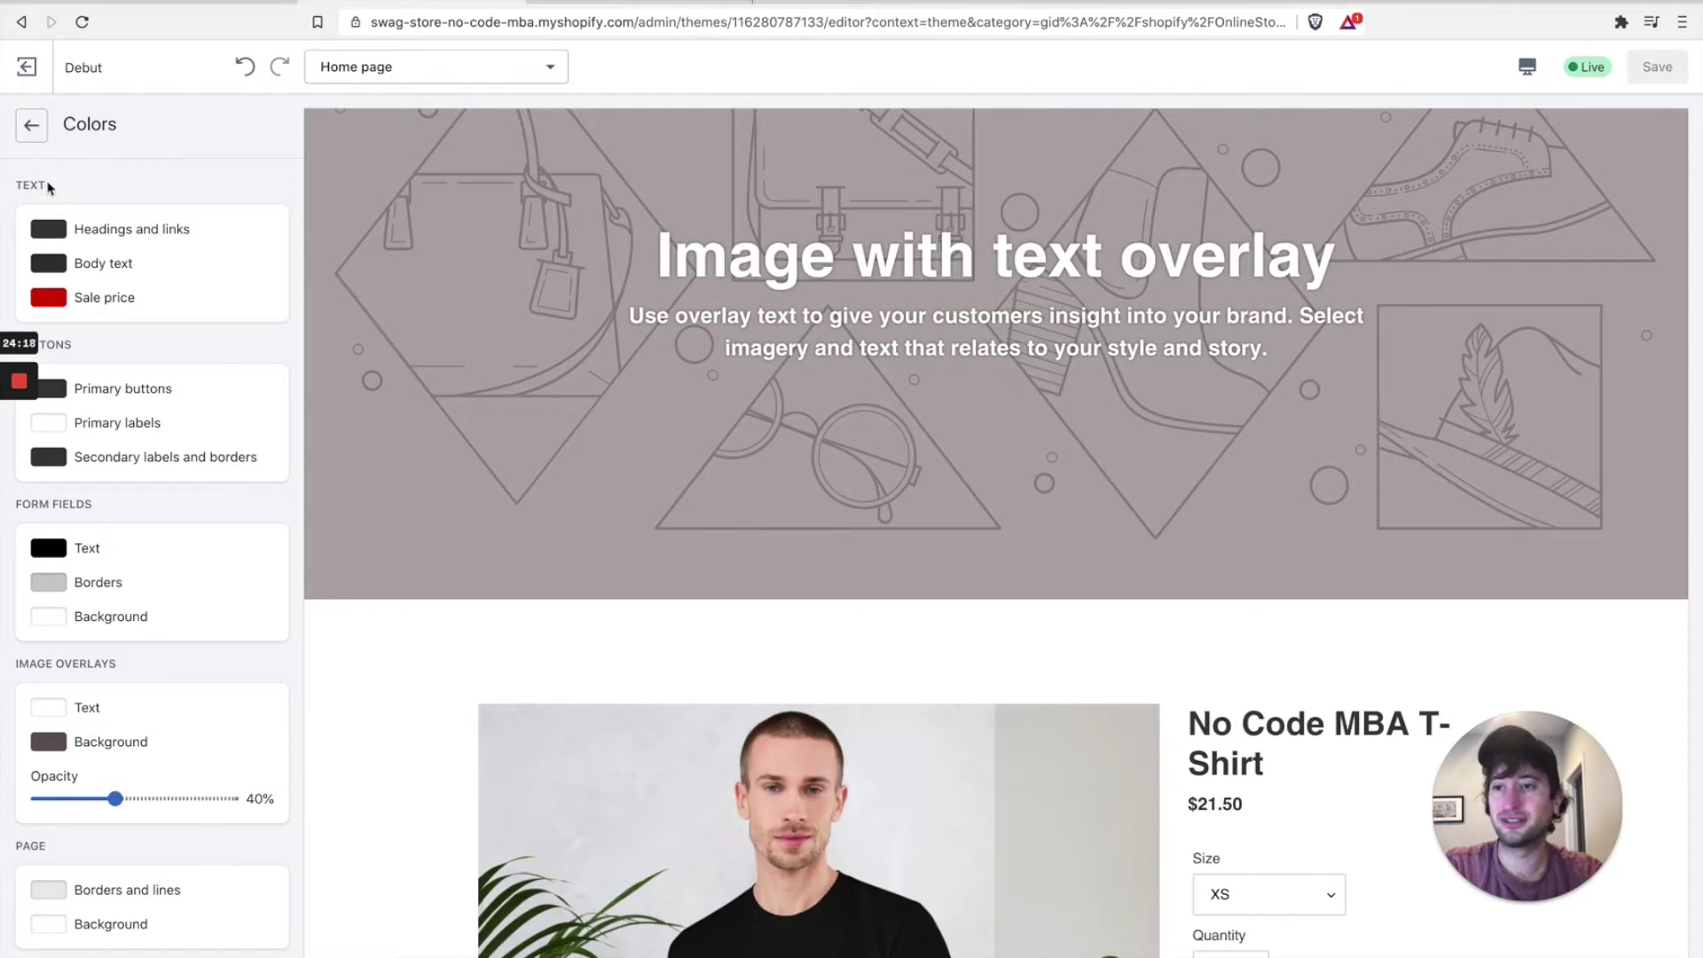
# In the theme's typography settings, set the heading base size to 27px and the body text base size to 16px
pyautogui.click(32, 128)
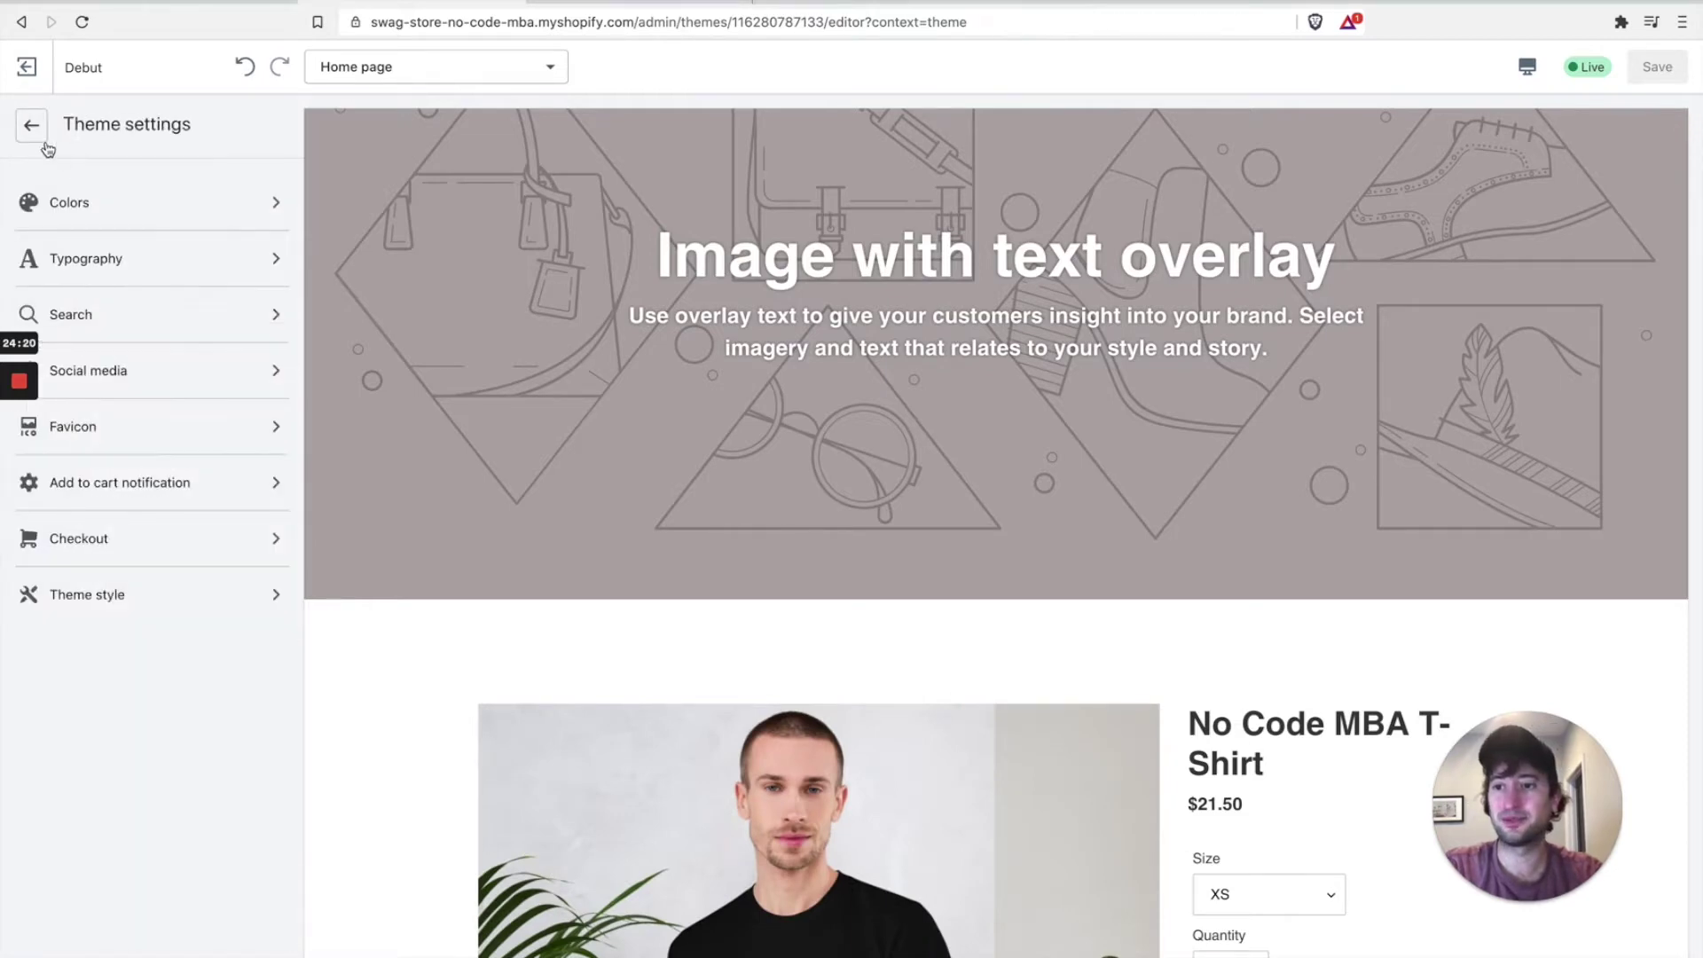
pyautogui.click(114, 260)
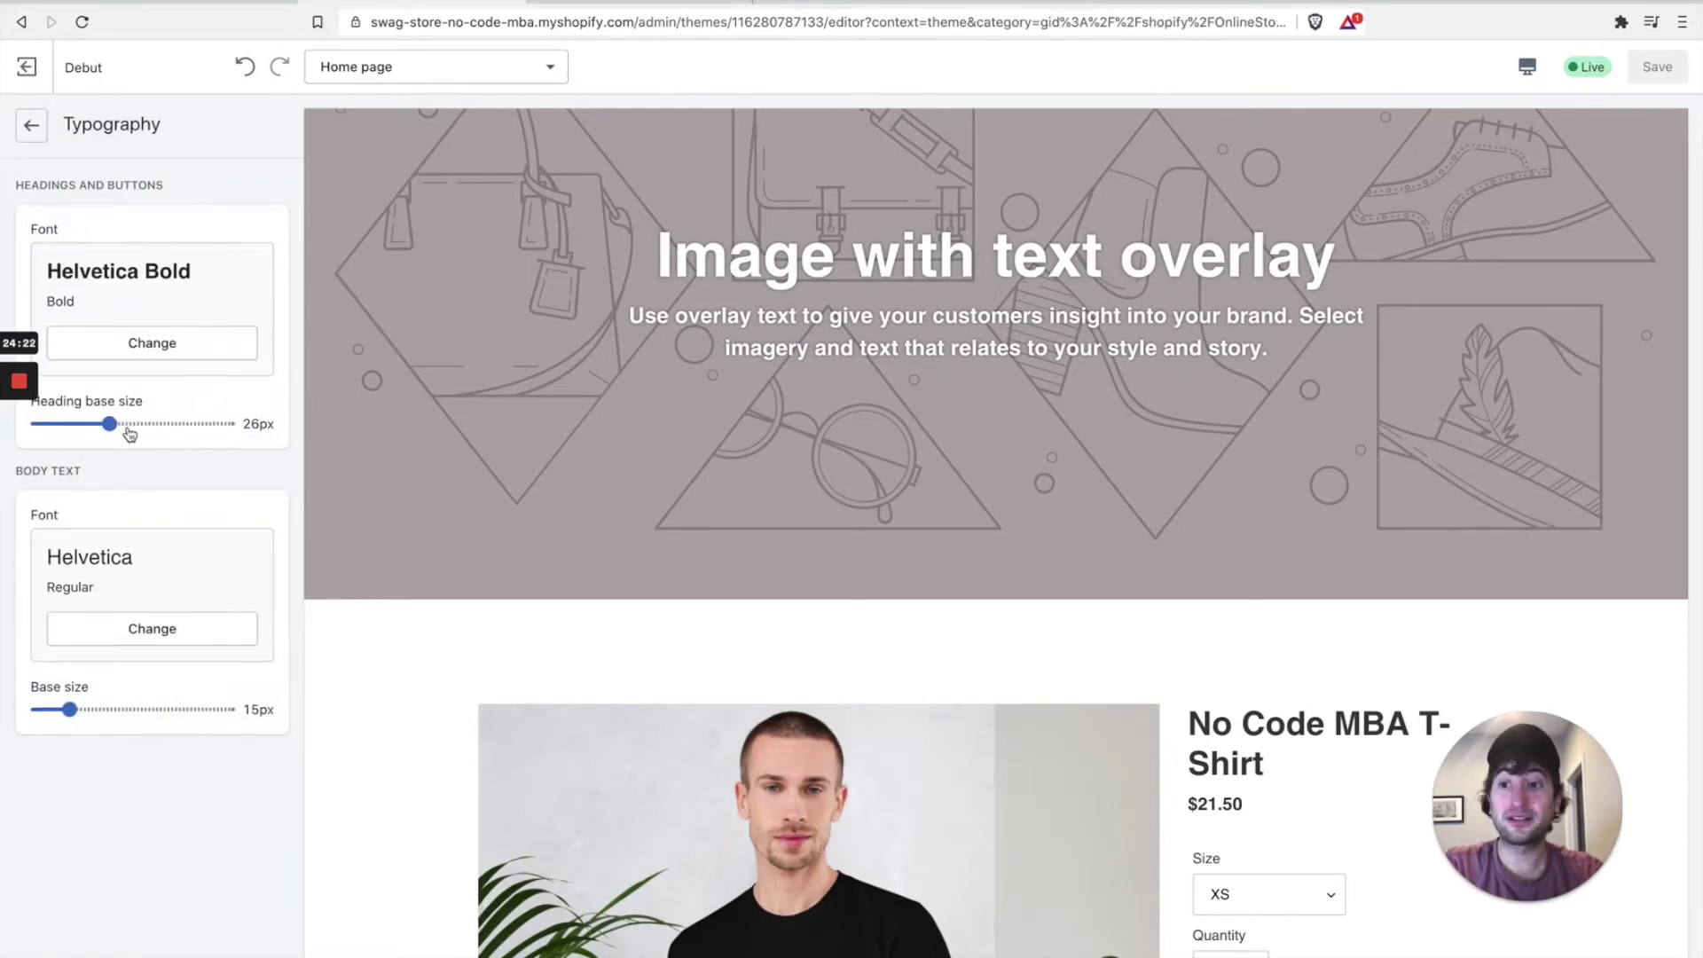
pyautogui.moveTo(110, 424)
pyautogui.mouseDown()
pyautogui.moveTo(142, 423)
pyautogui.moveTo(121, 424)
pyautogui.mouseUp()
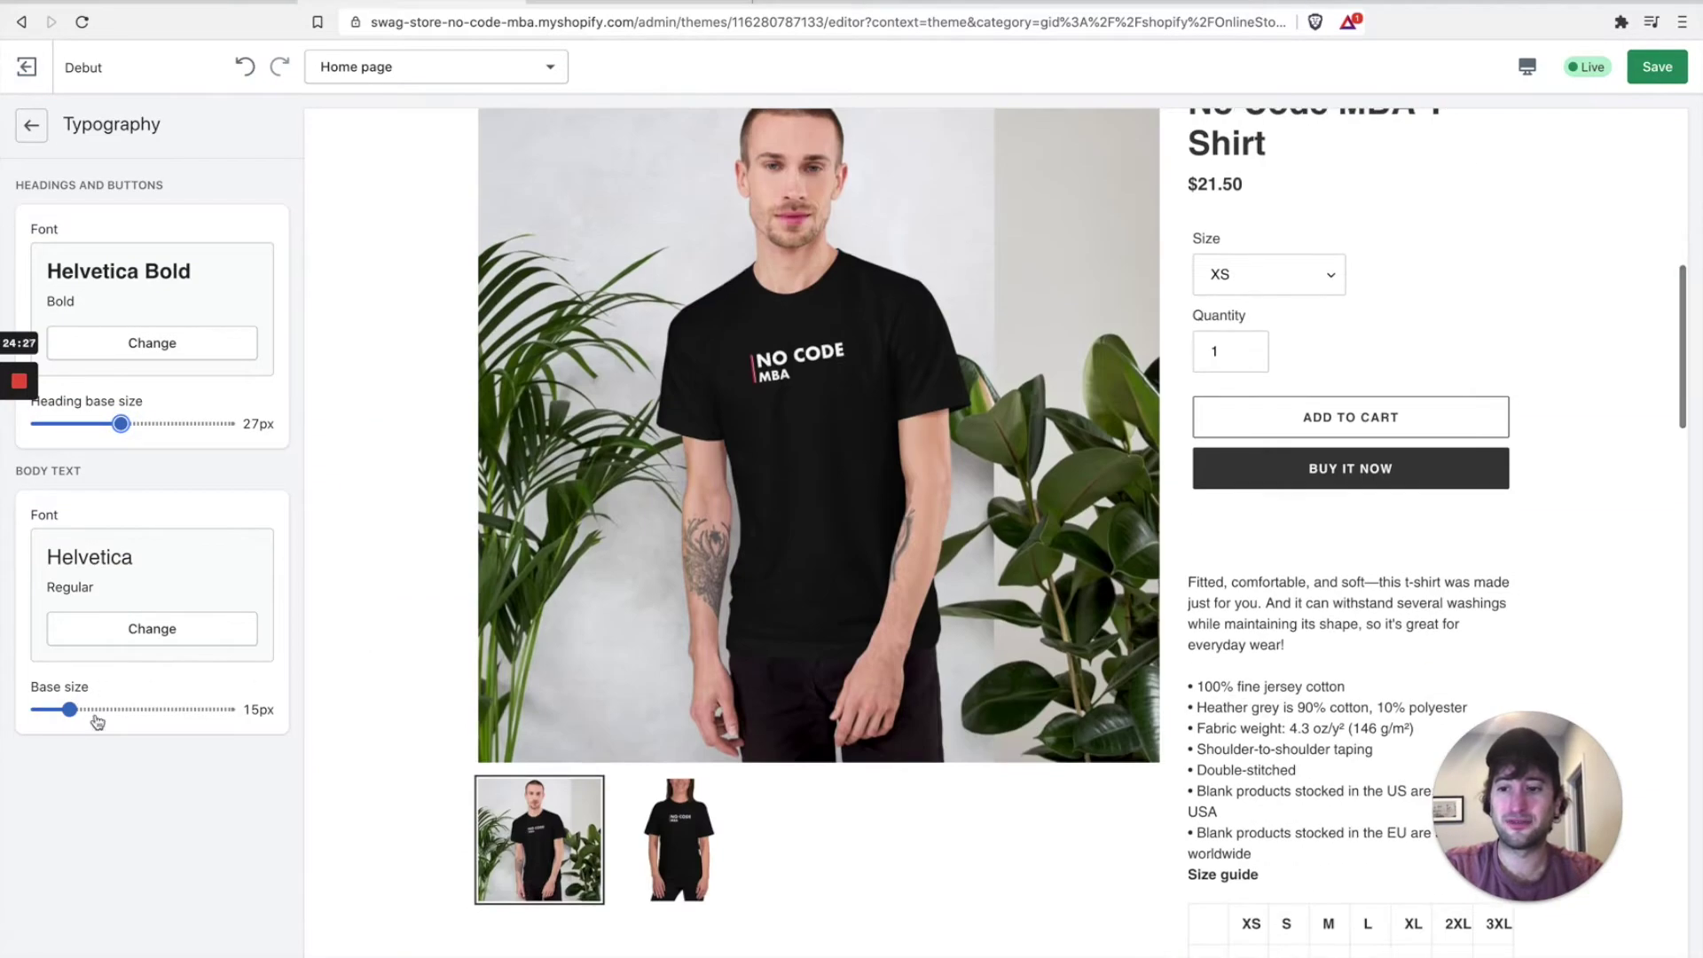
pyautogui.moveTo(69, 710); pyautogui.dragTo(100, 710)
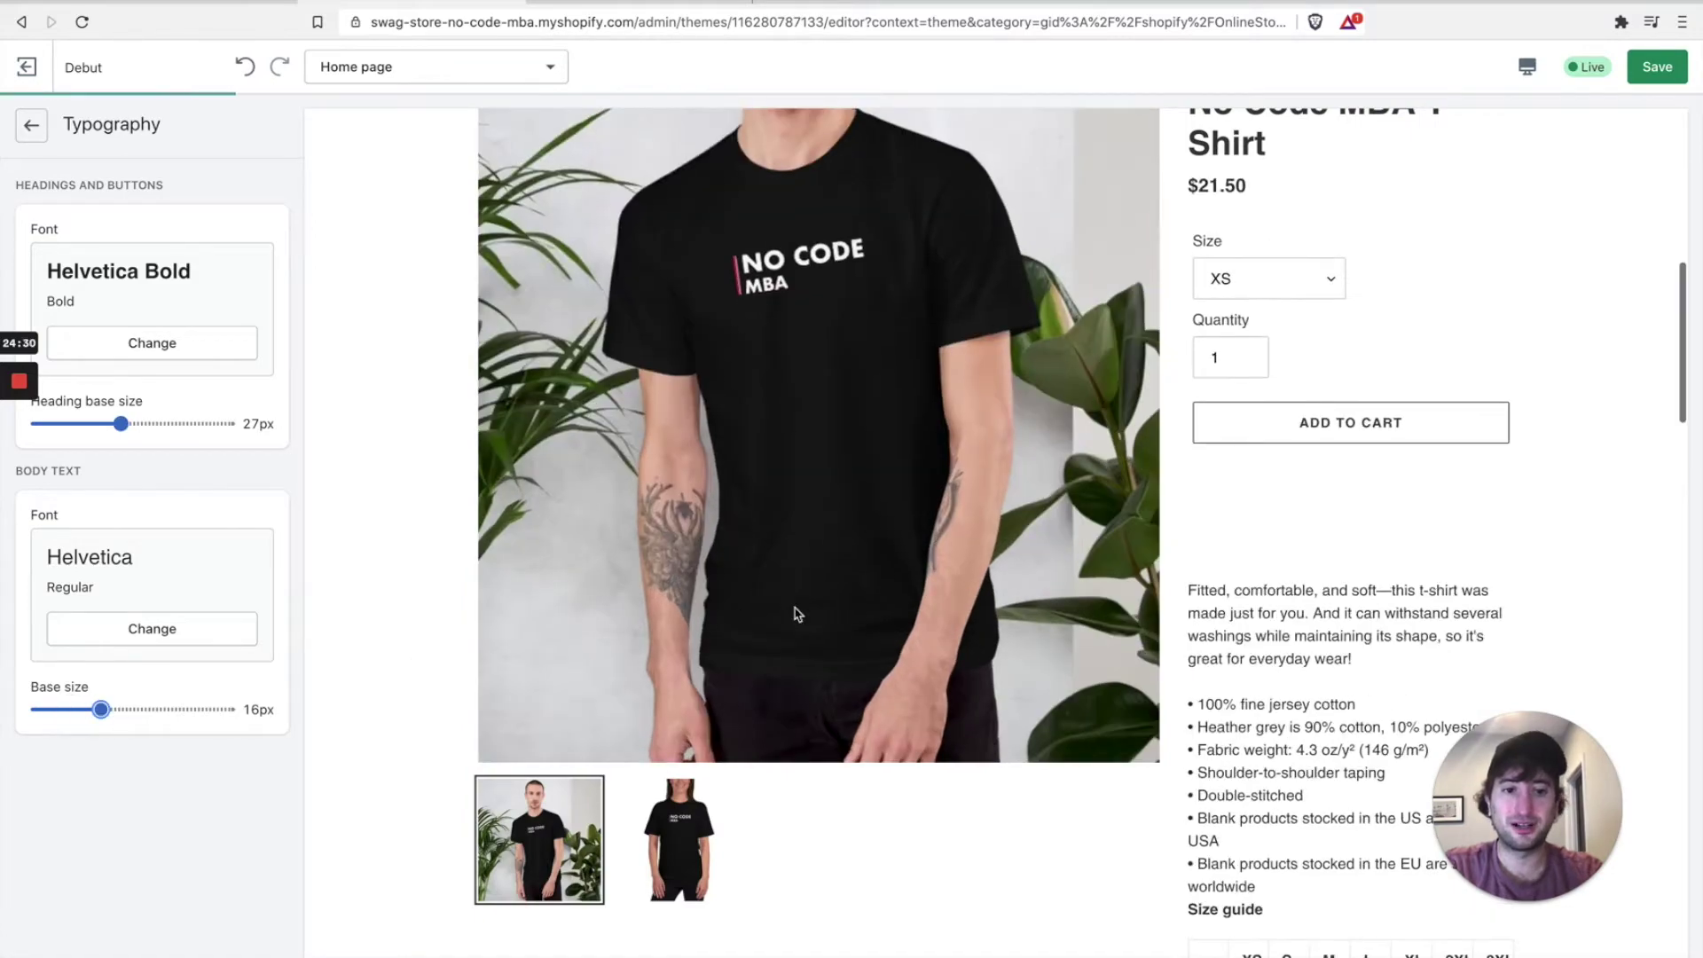
pyautogui.scroll(-8, 560, 637)
pyautogui.scroll(4, 1320, 209)
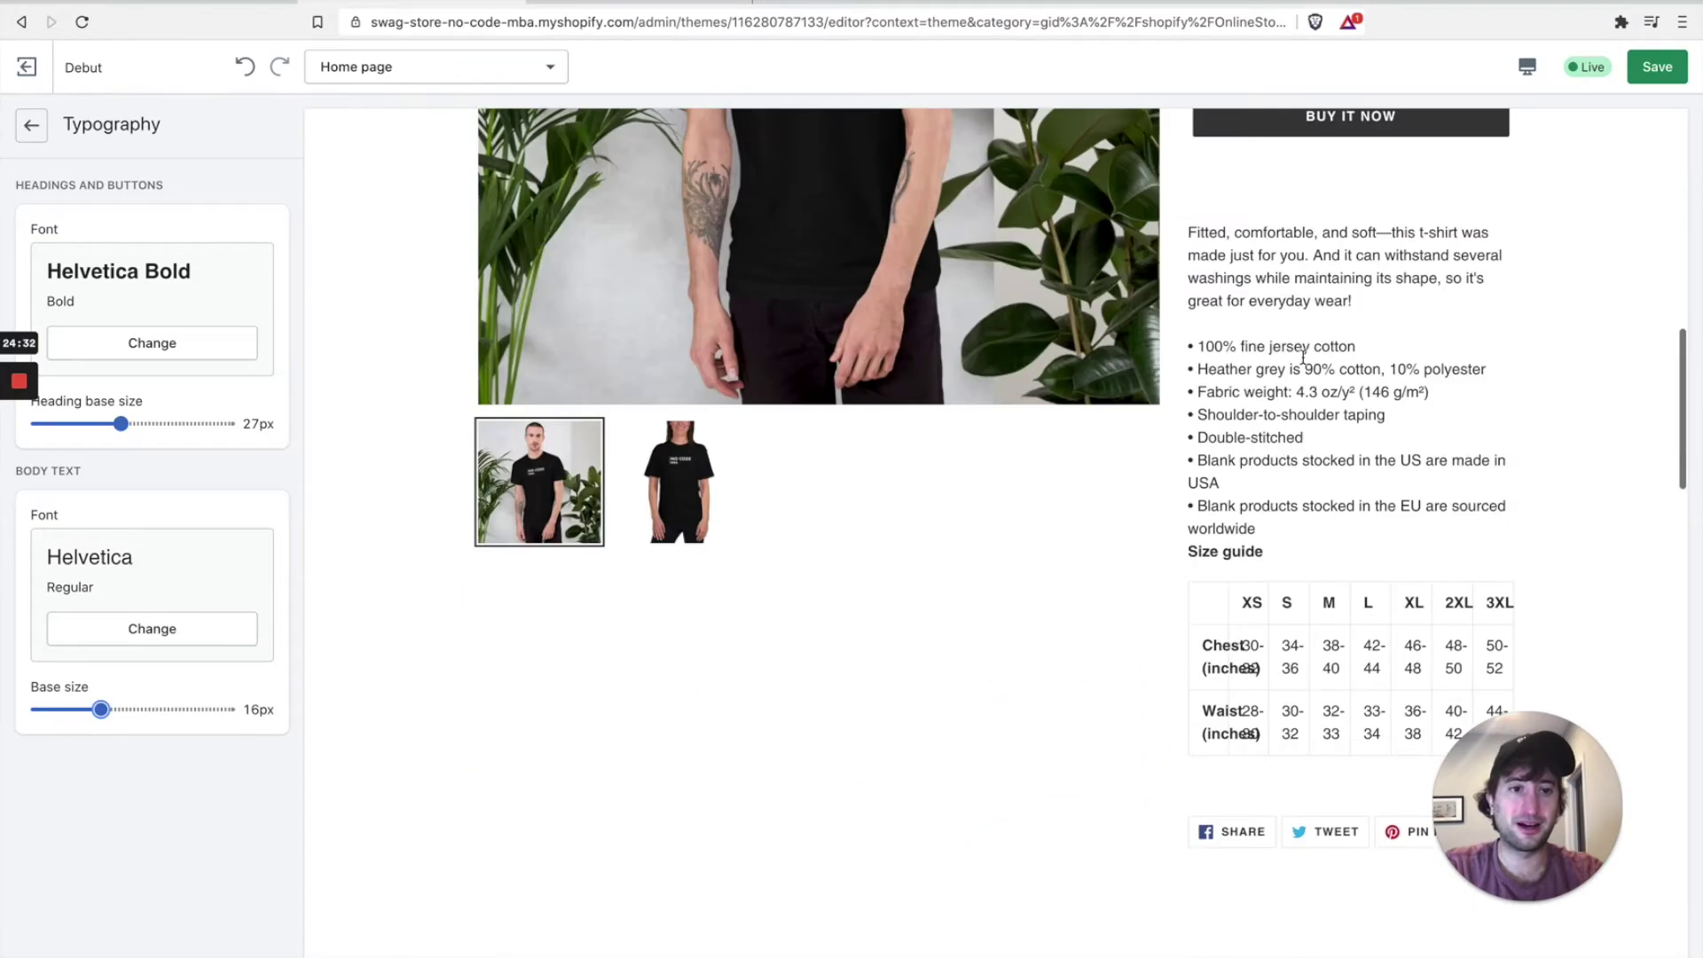
pyautogui.scroll(5, 497, 554)
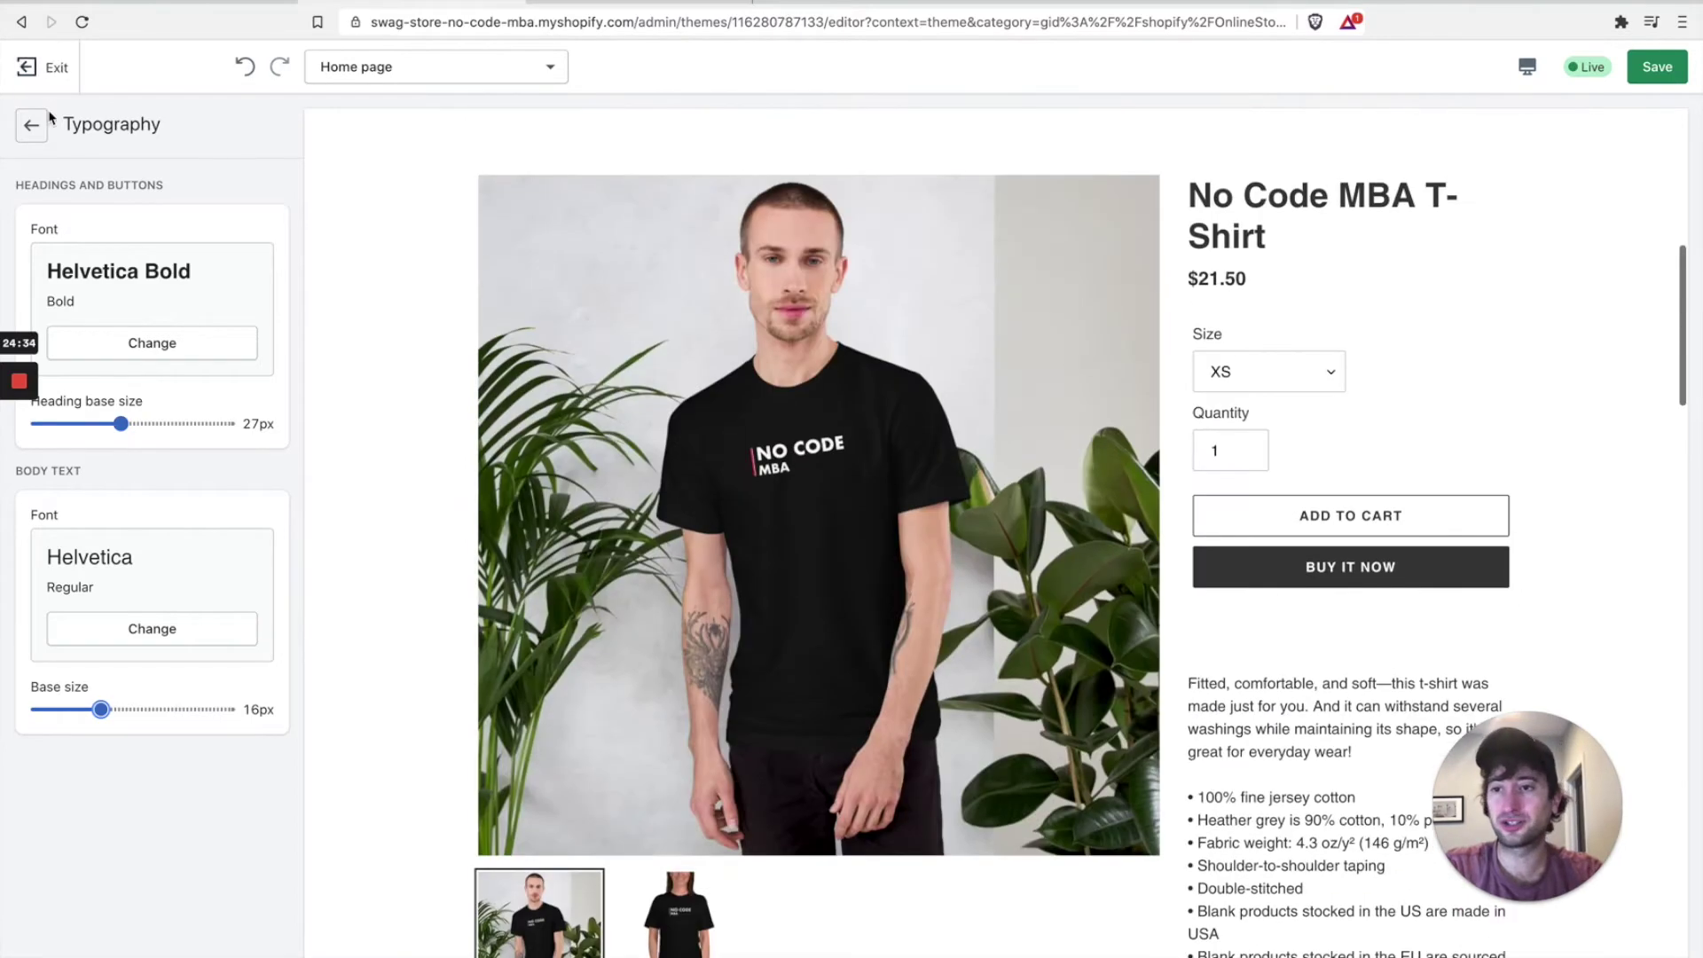
# Review the theme's social media sharing and account options and its favicon image setting
pyautogui.click(33, 129)
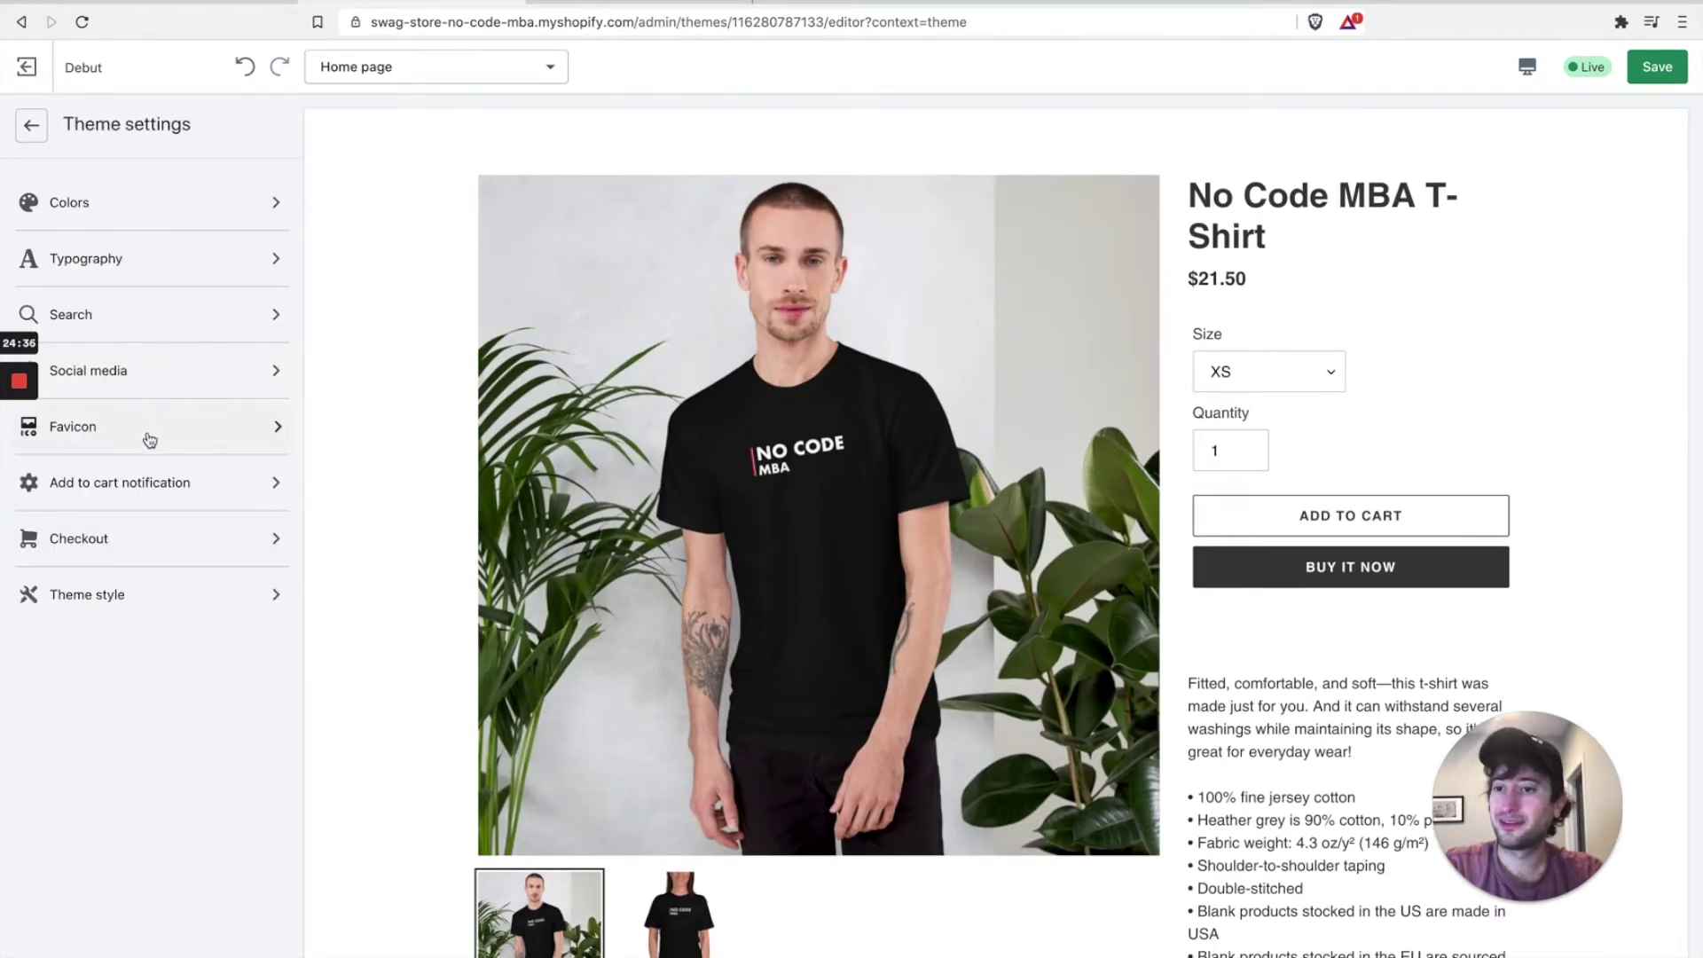
pyautogui.click(161, 383)
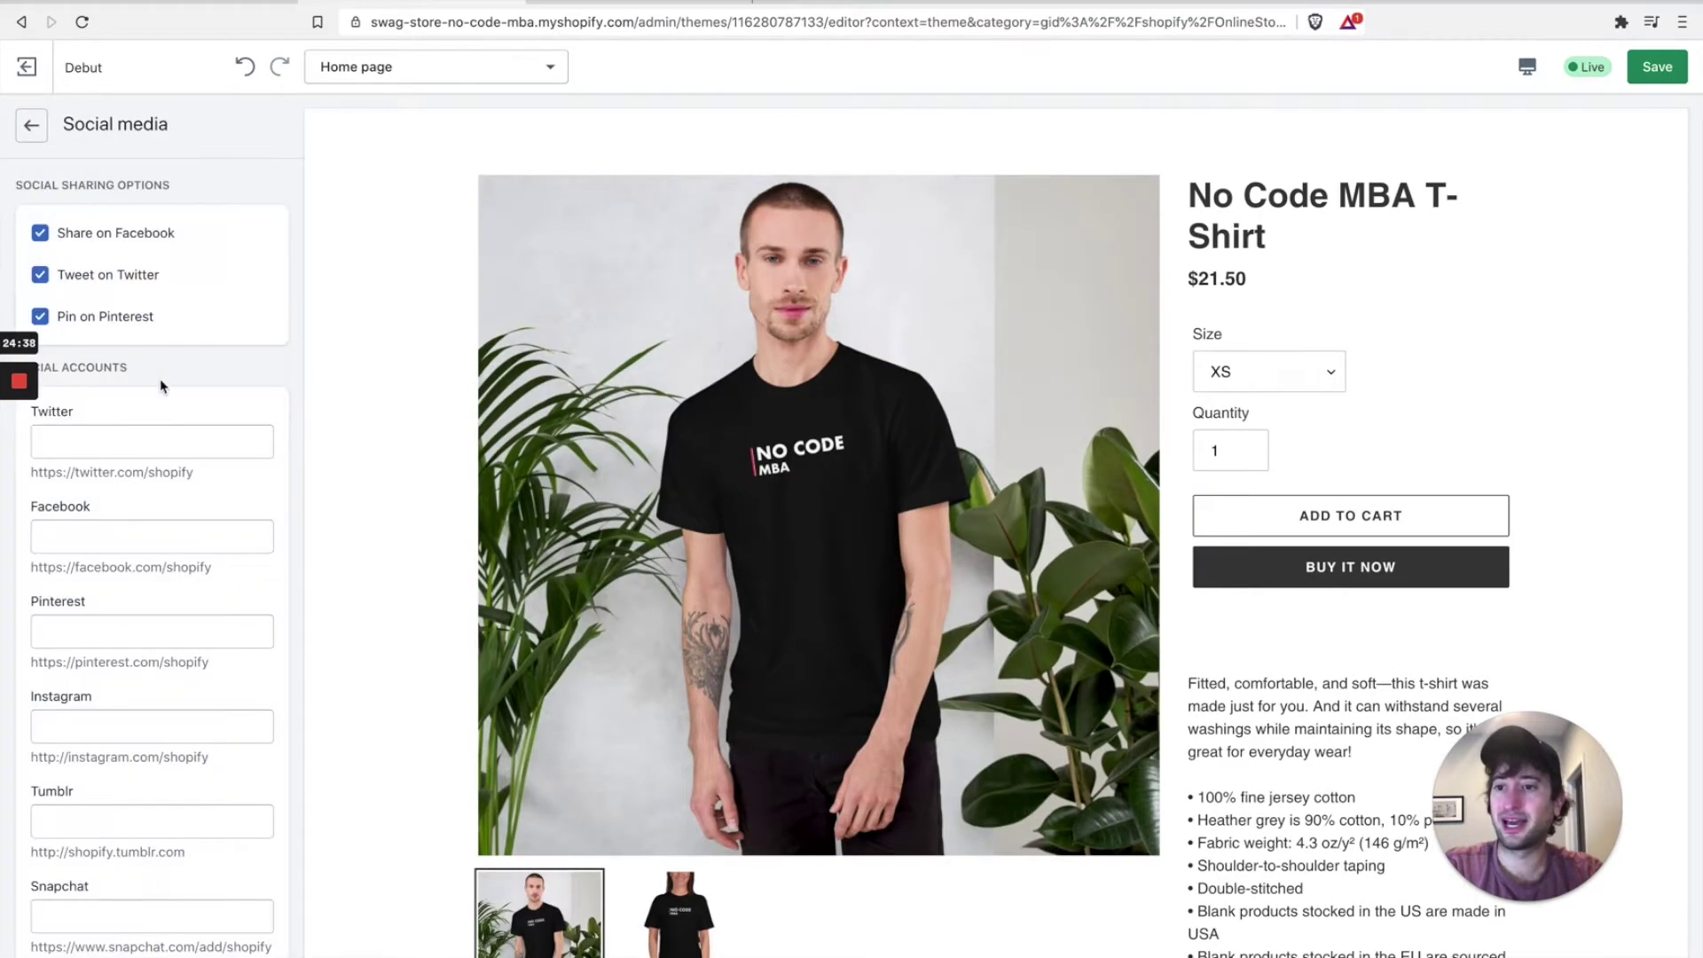
pyautogui.scroll(-2, 144, 439)
pyautogui.scroll(2, 142, 442)
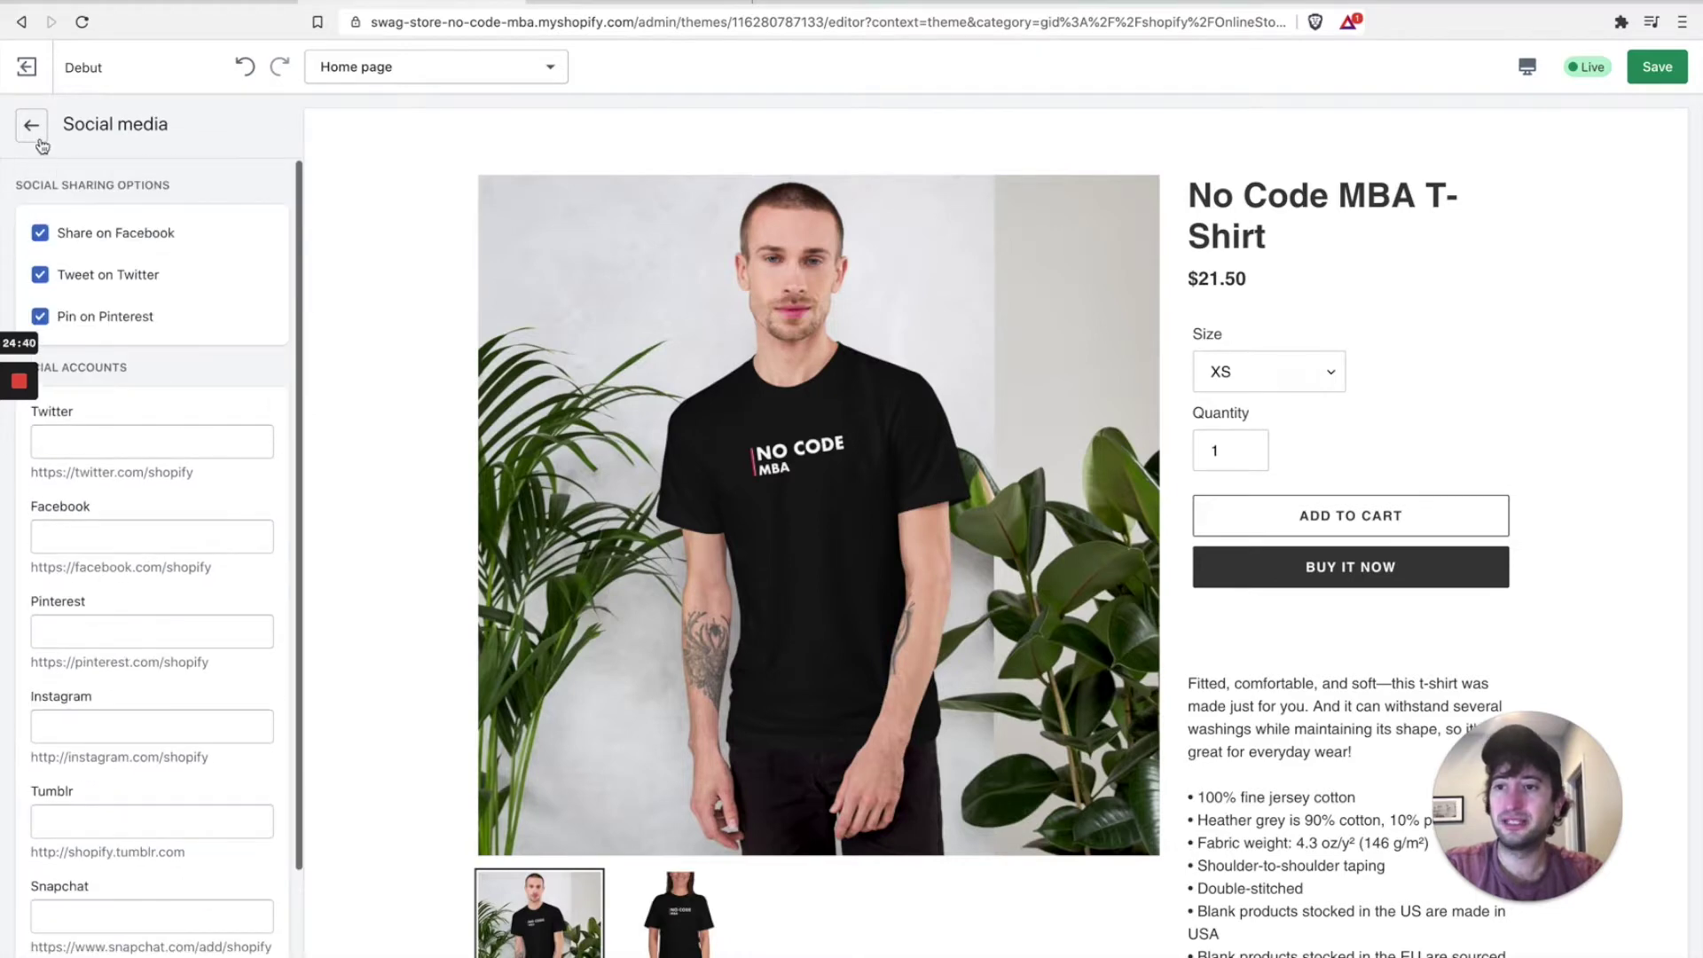
pyautogui.click(33, 130)
pyautogui.click(131, 425)
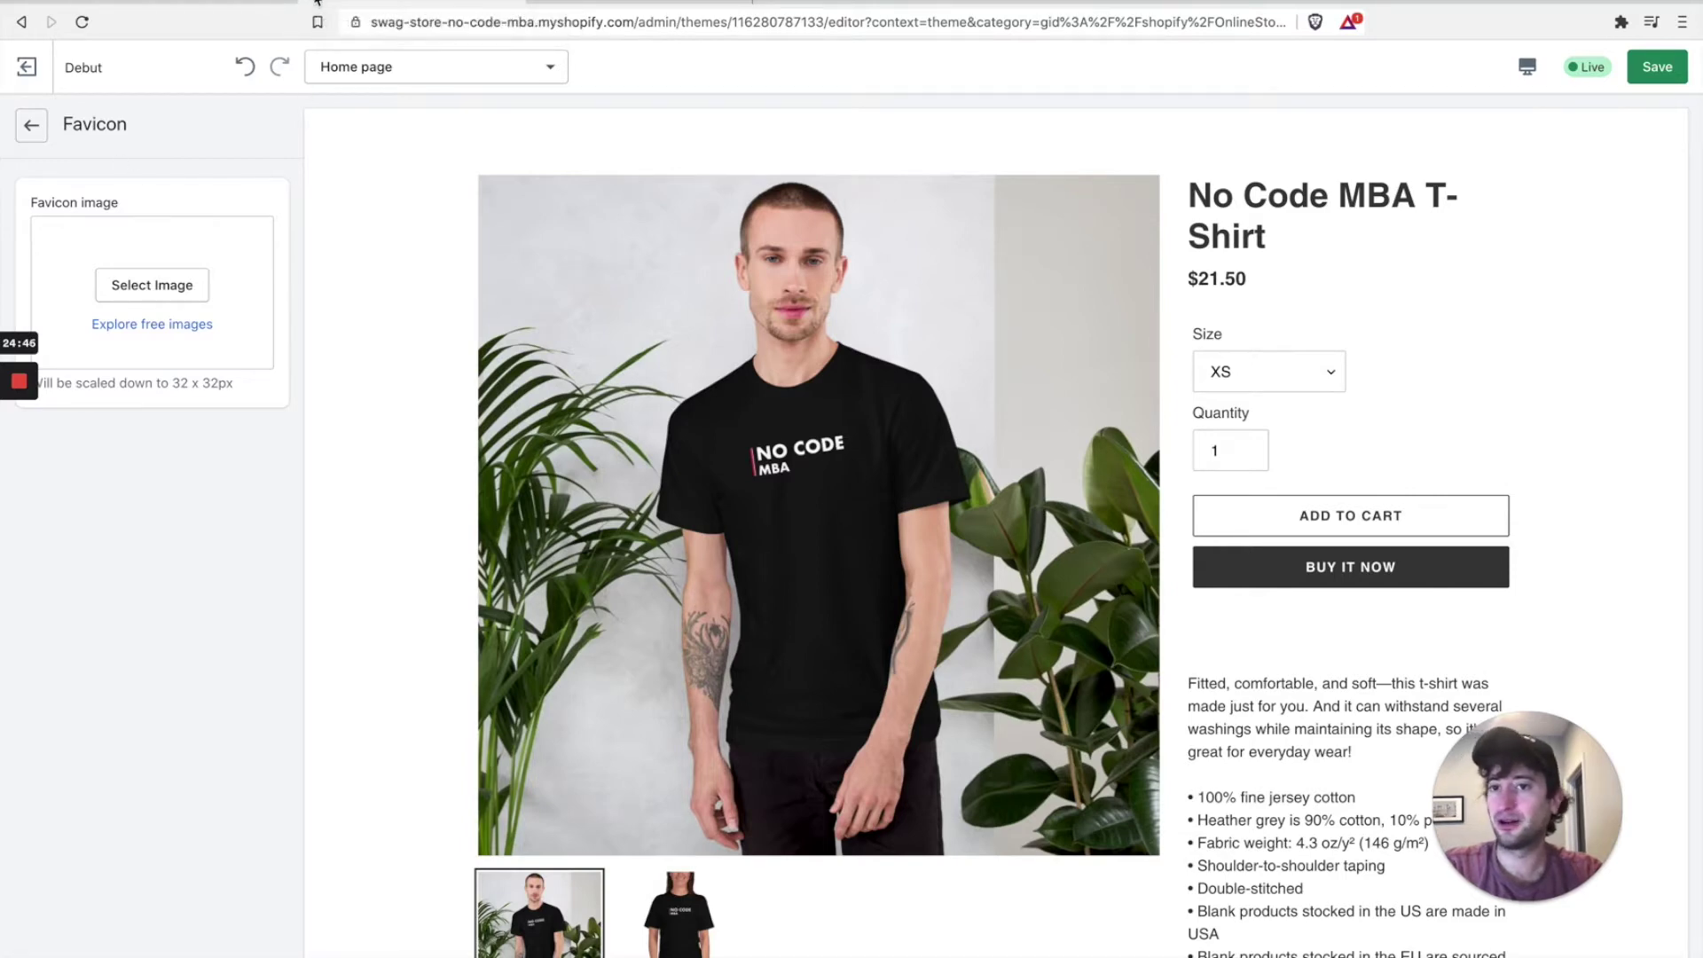
pyautogui.click(31, 125)
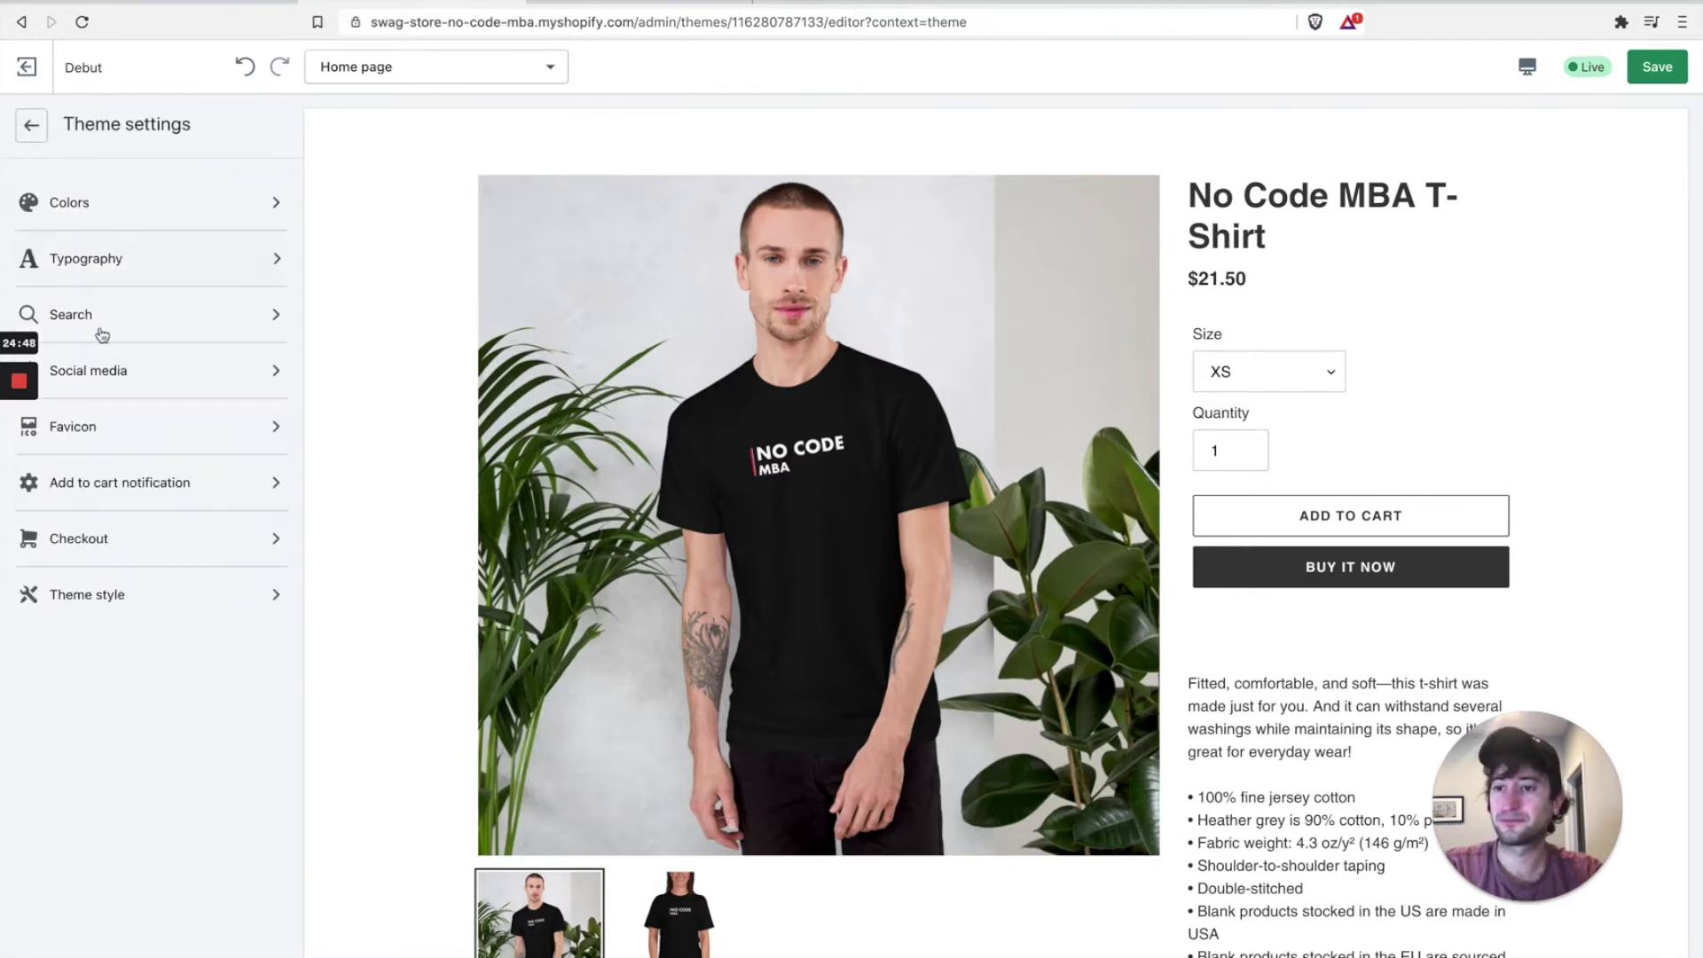
# Review the theme's checkout settings, from banner and logo to order summary, typography and colors
pyautogui.click(147, 540)
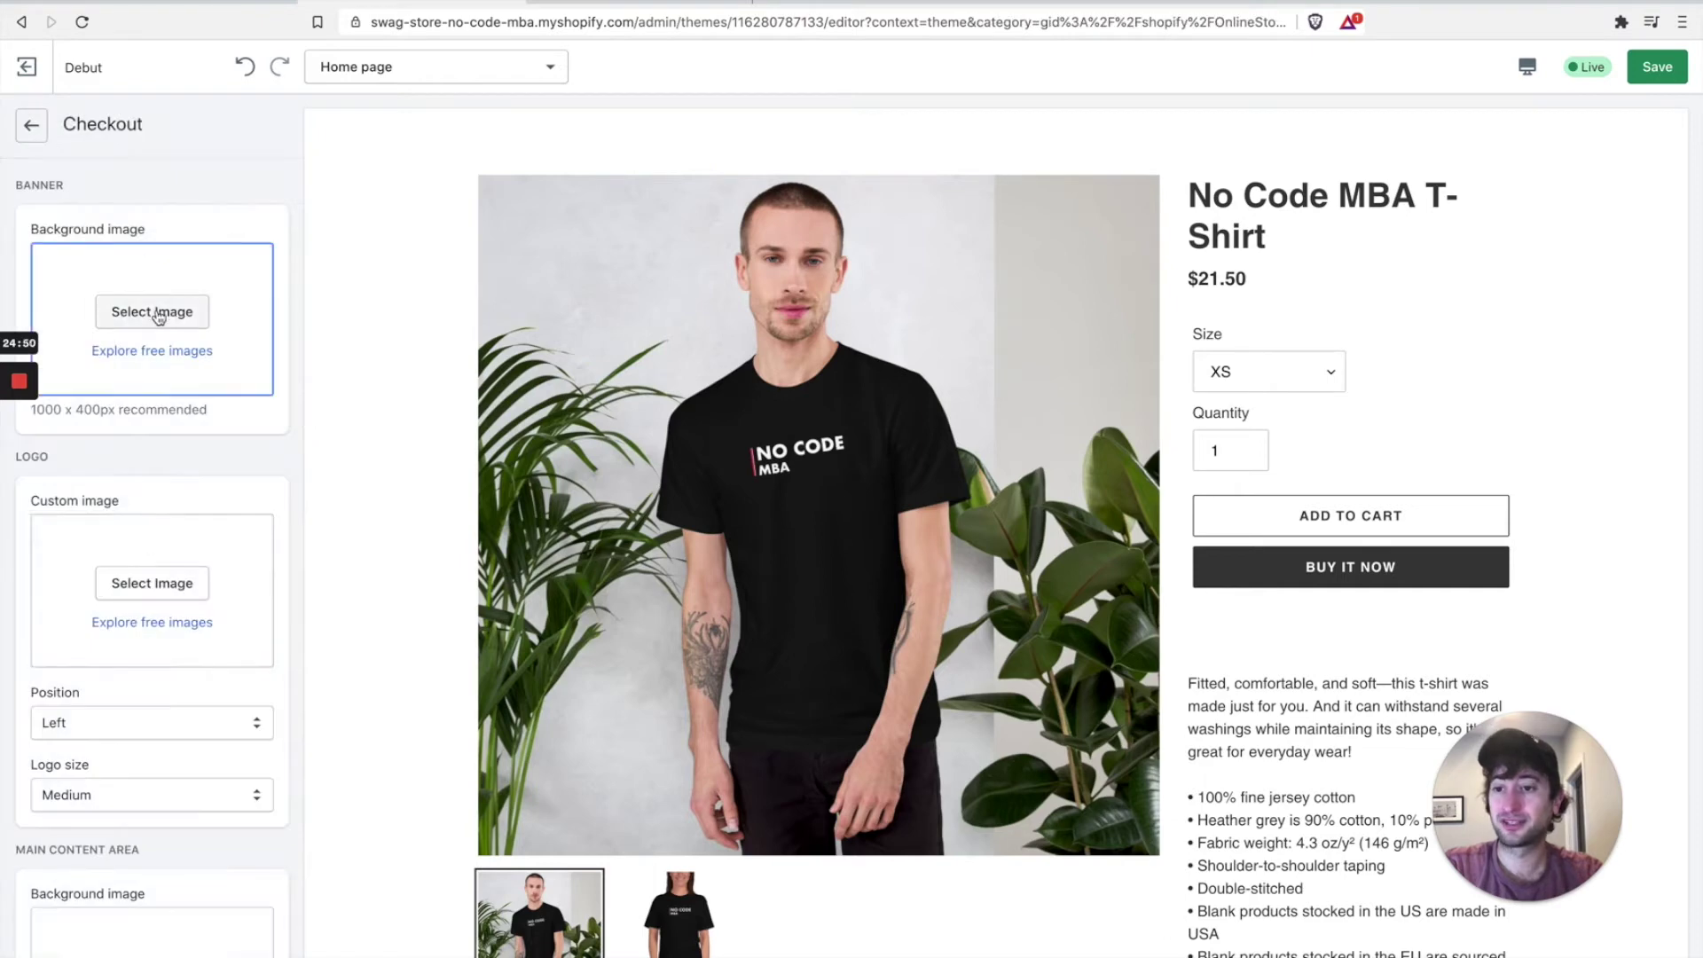
pyautogui.scroll(-8, 158, 415)
pyautogui.scroll(-1, 157, 418)
pyautogui.scroll(7, 164, 452)
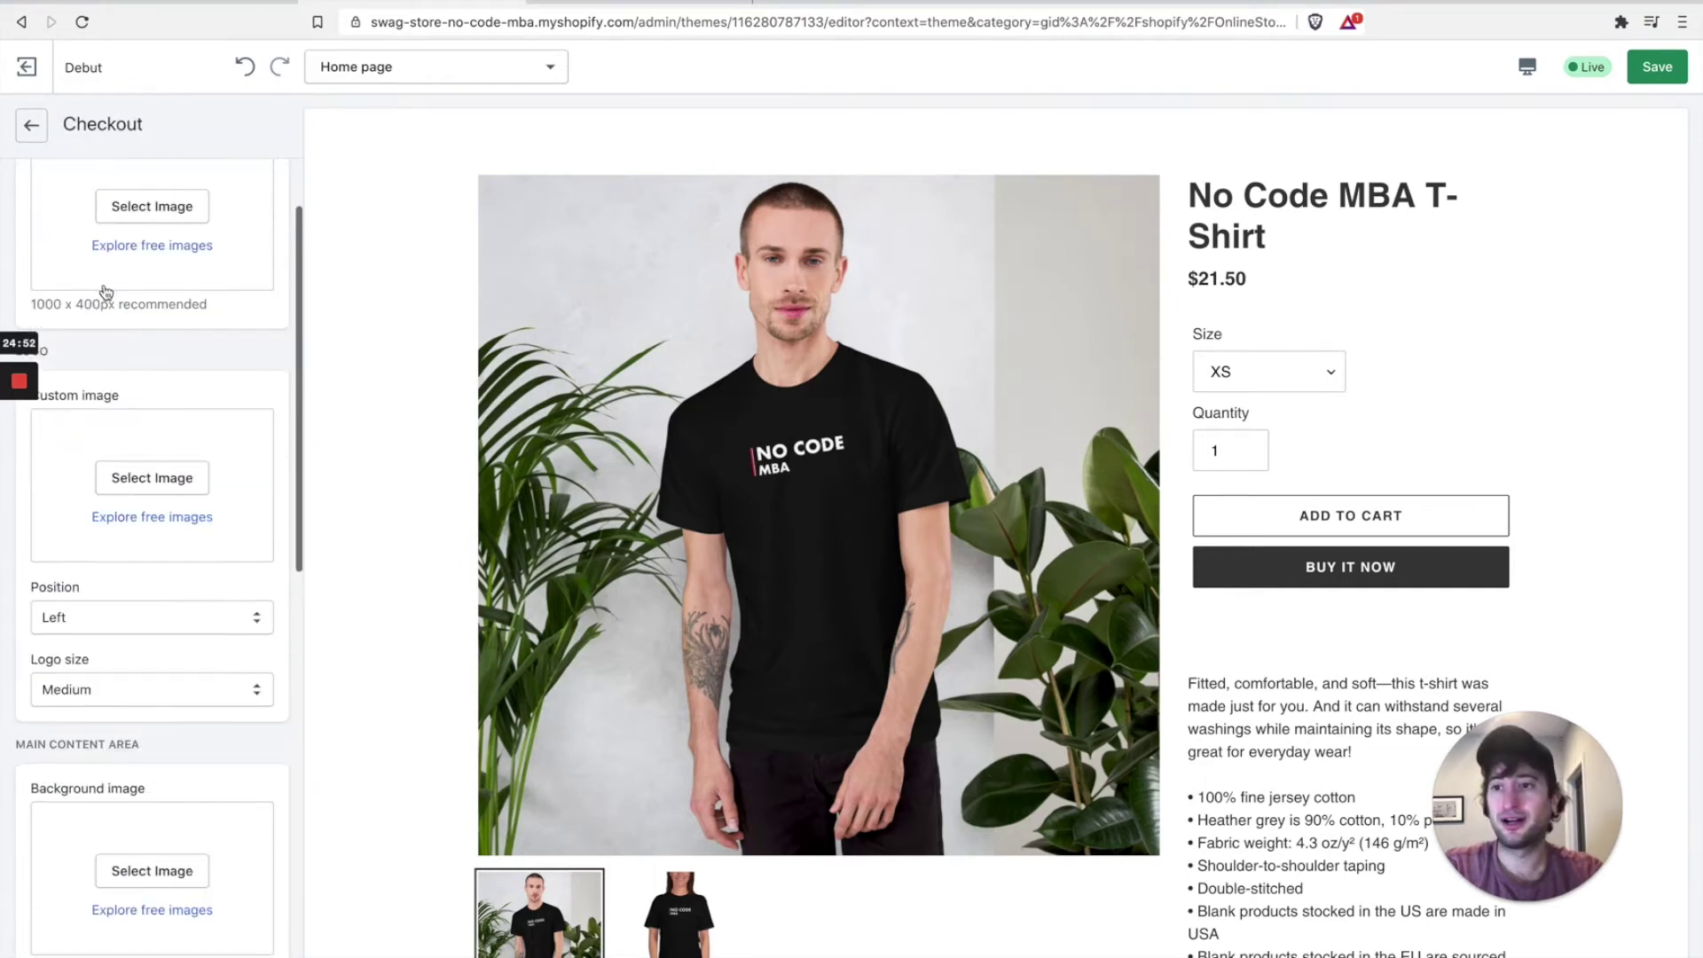
pyautogui.scroll(-9, 134, 479)
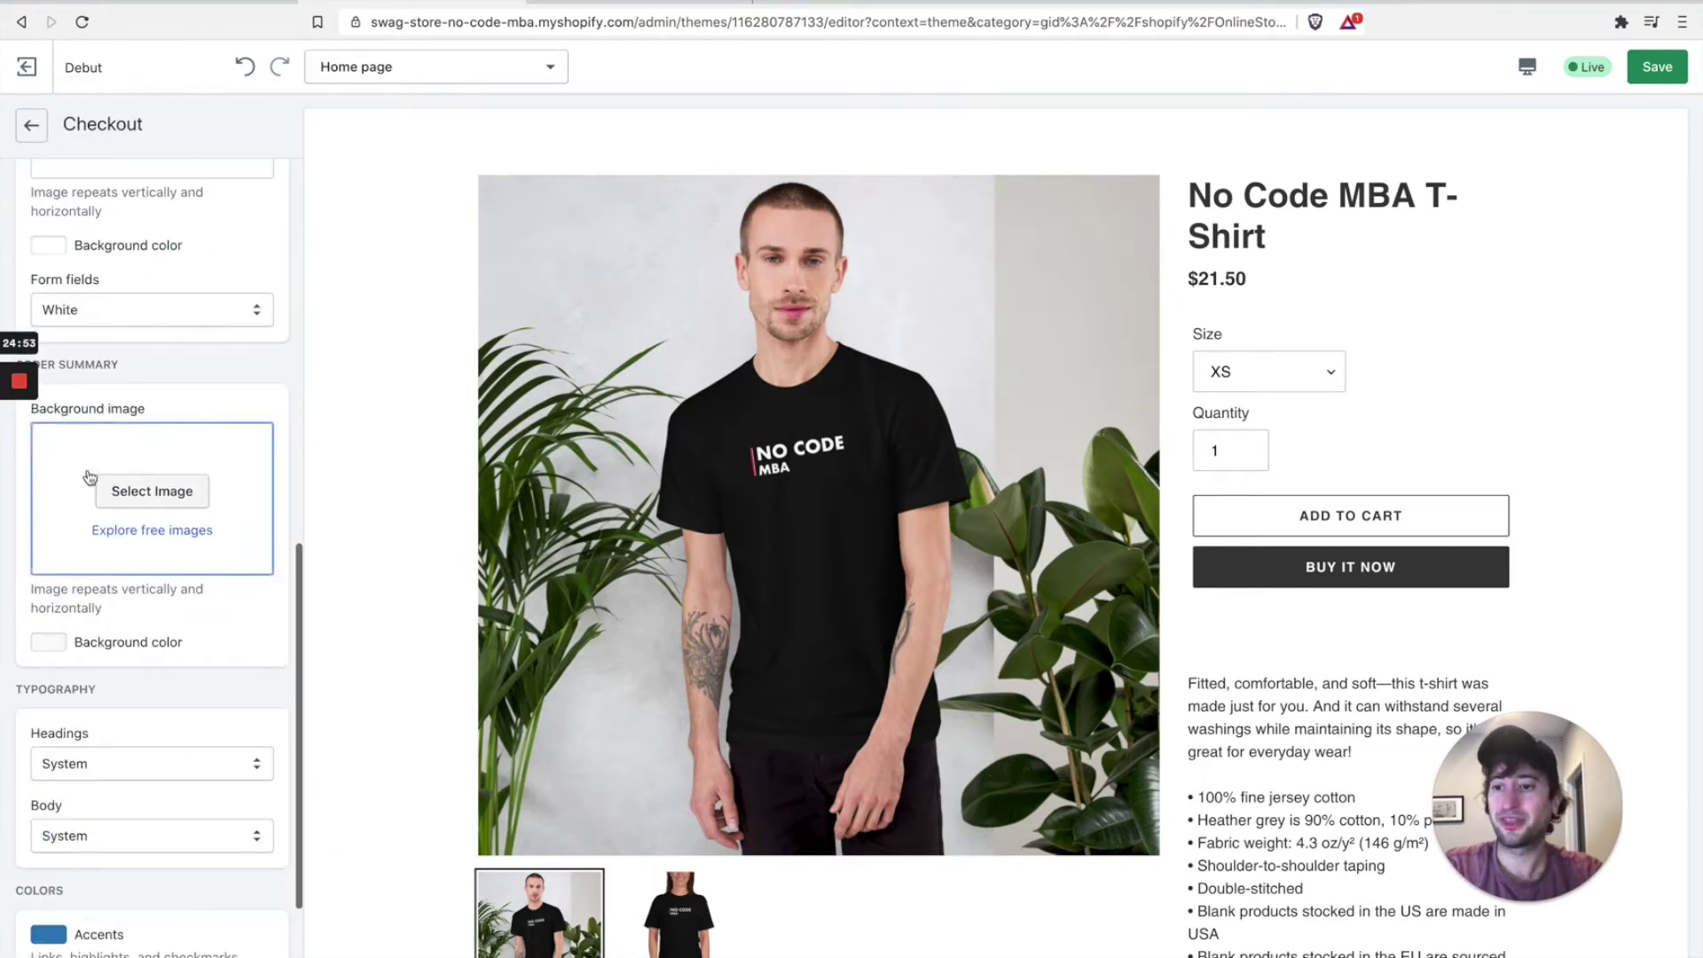
pyautogui.click(31, 125)
# Save the typography changes to the theme so its style options can be accessed
pyautogui.click(127, 593)
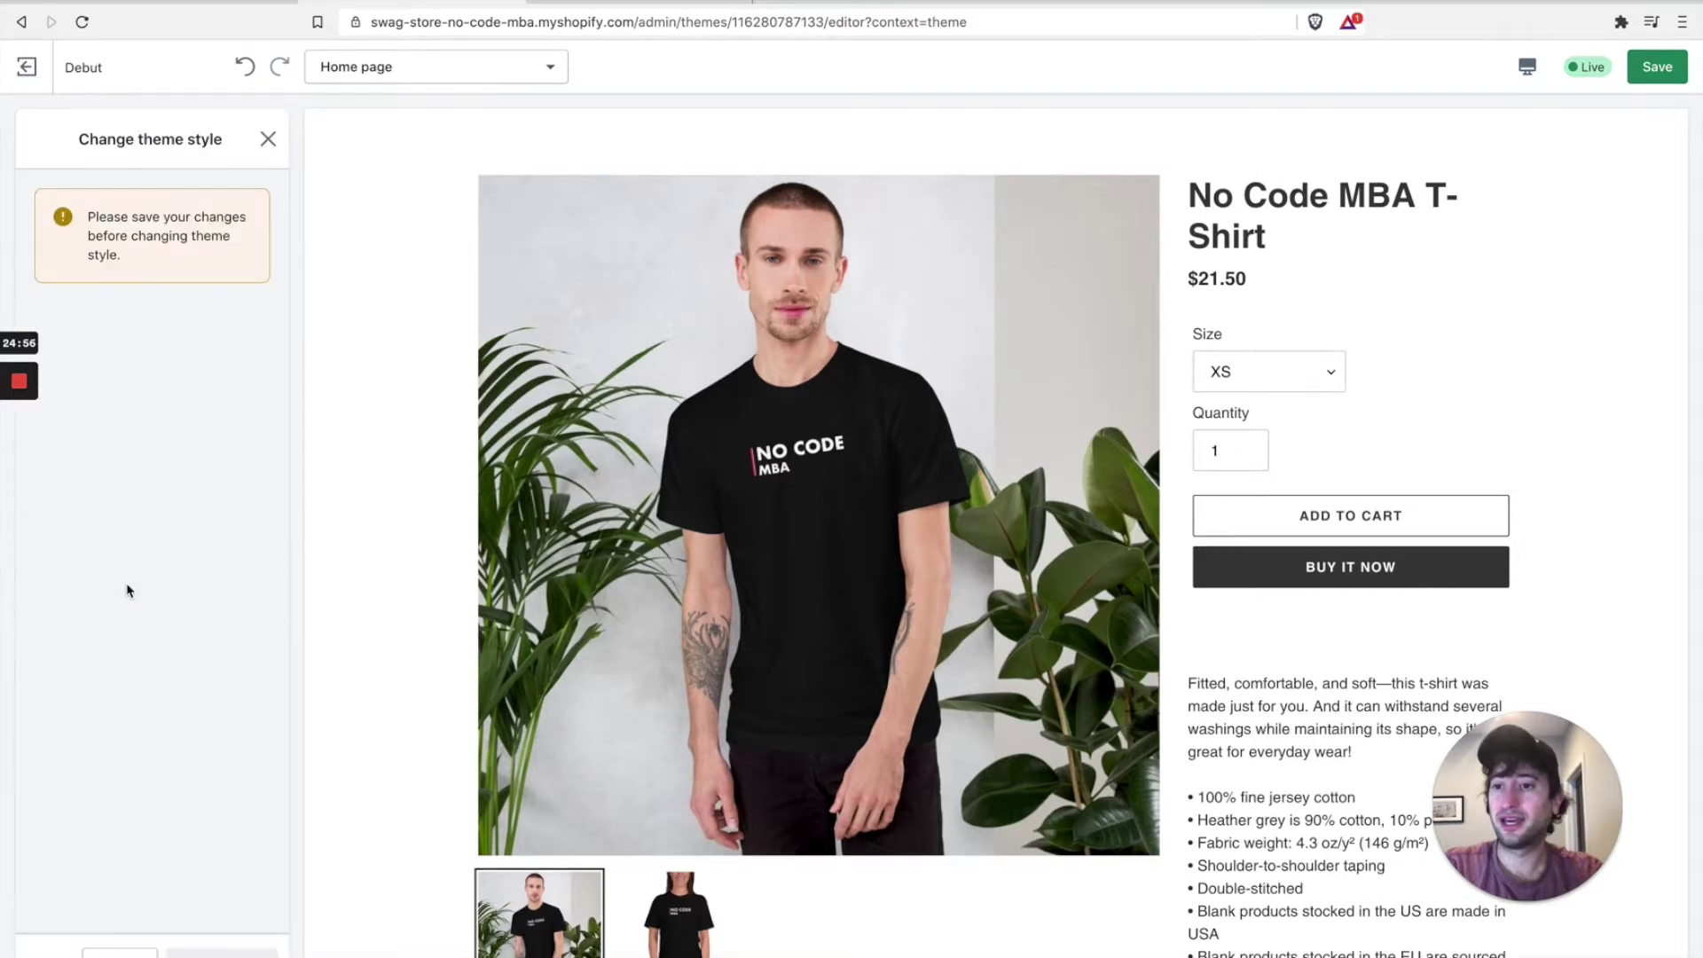
pyautogui.click(268, 139)
pyautogui.click(1675, 63)
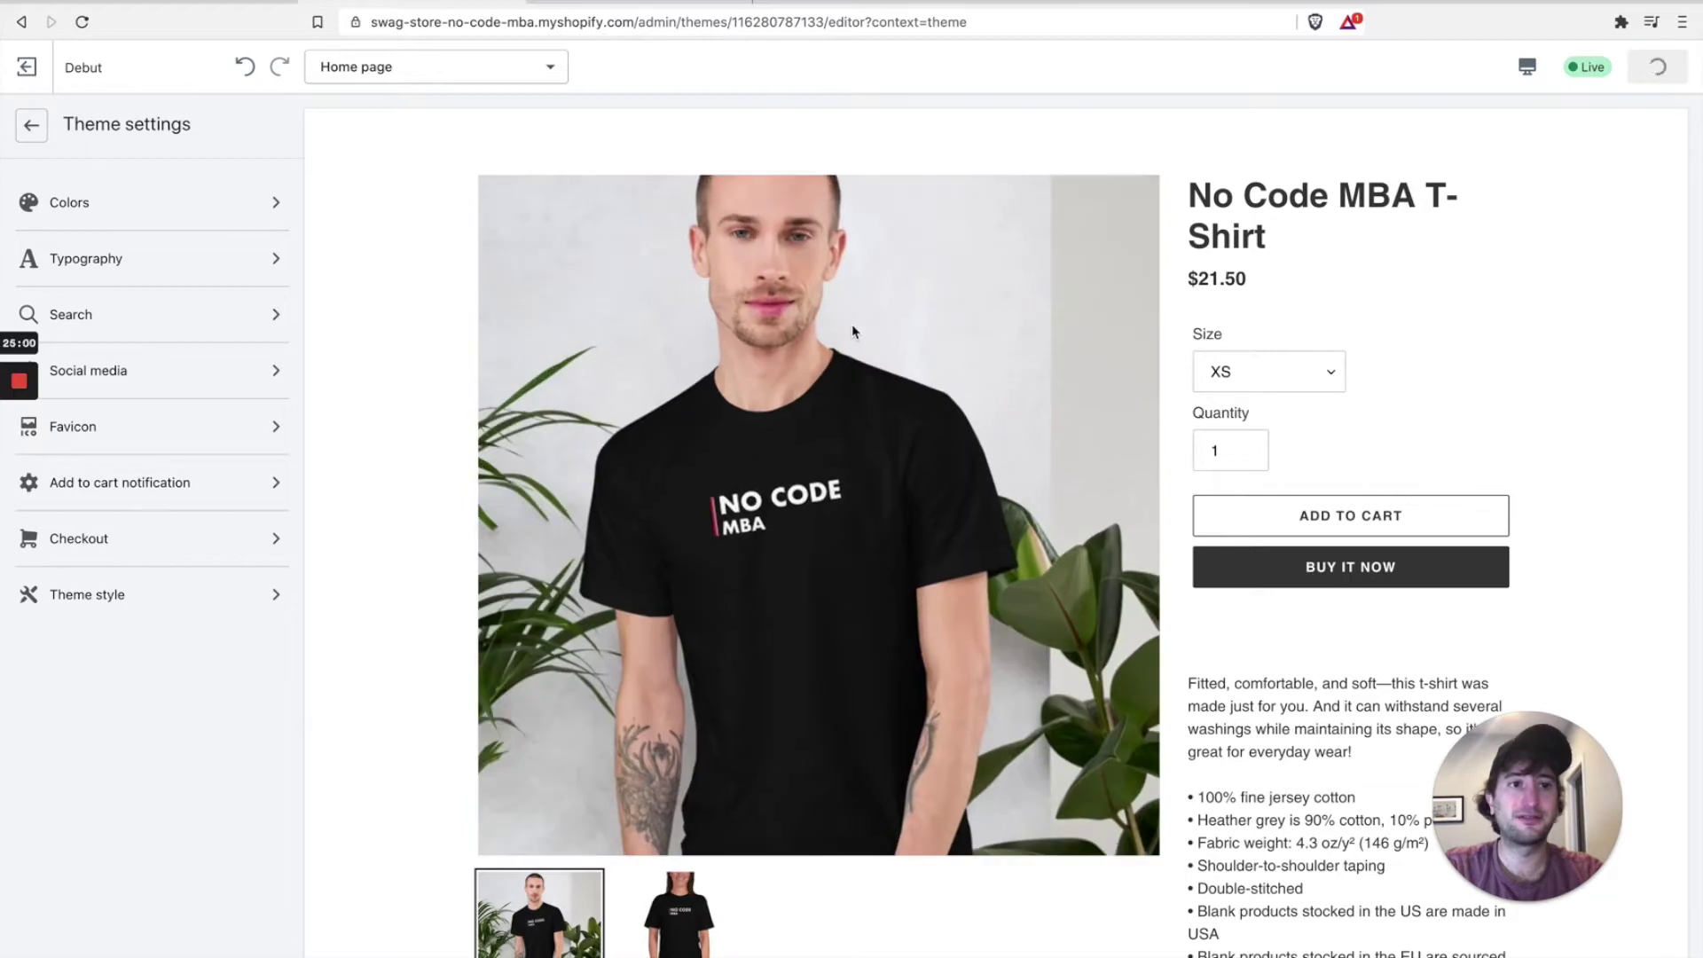
# Compare the Light and Default theme styles against the home page preview without applying either one
pyautogui.click(151, 596)
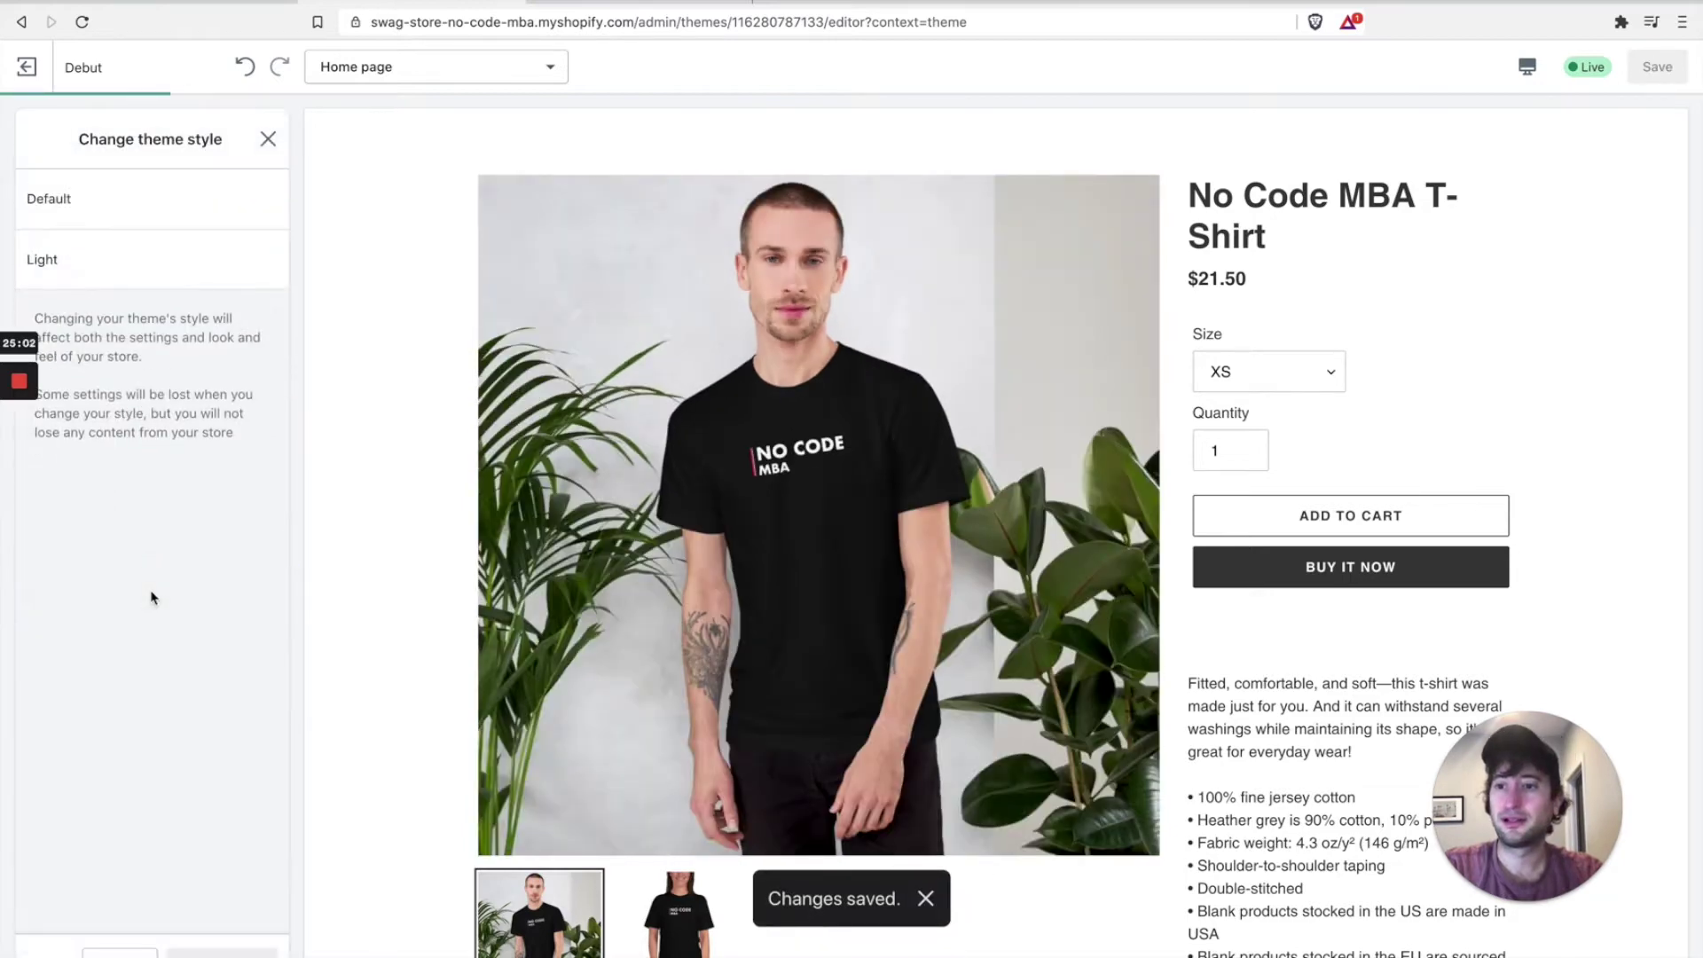
pyautogui.click(144, 268)
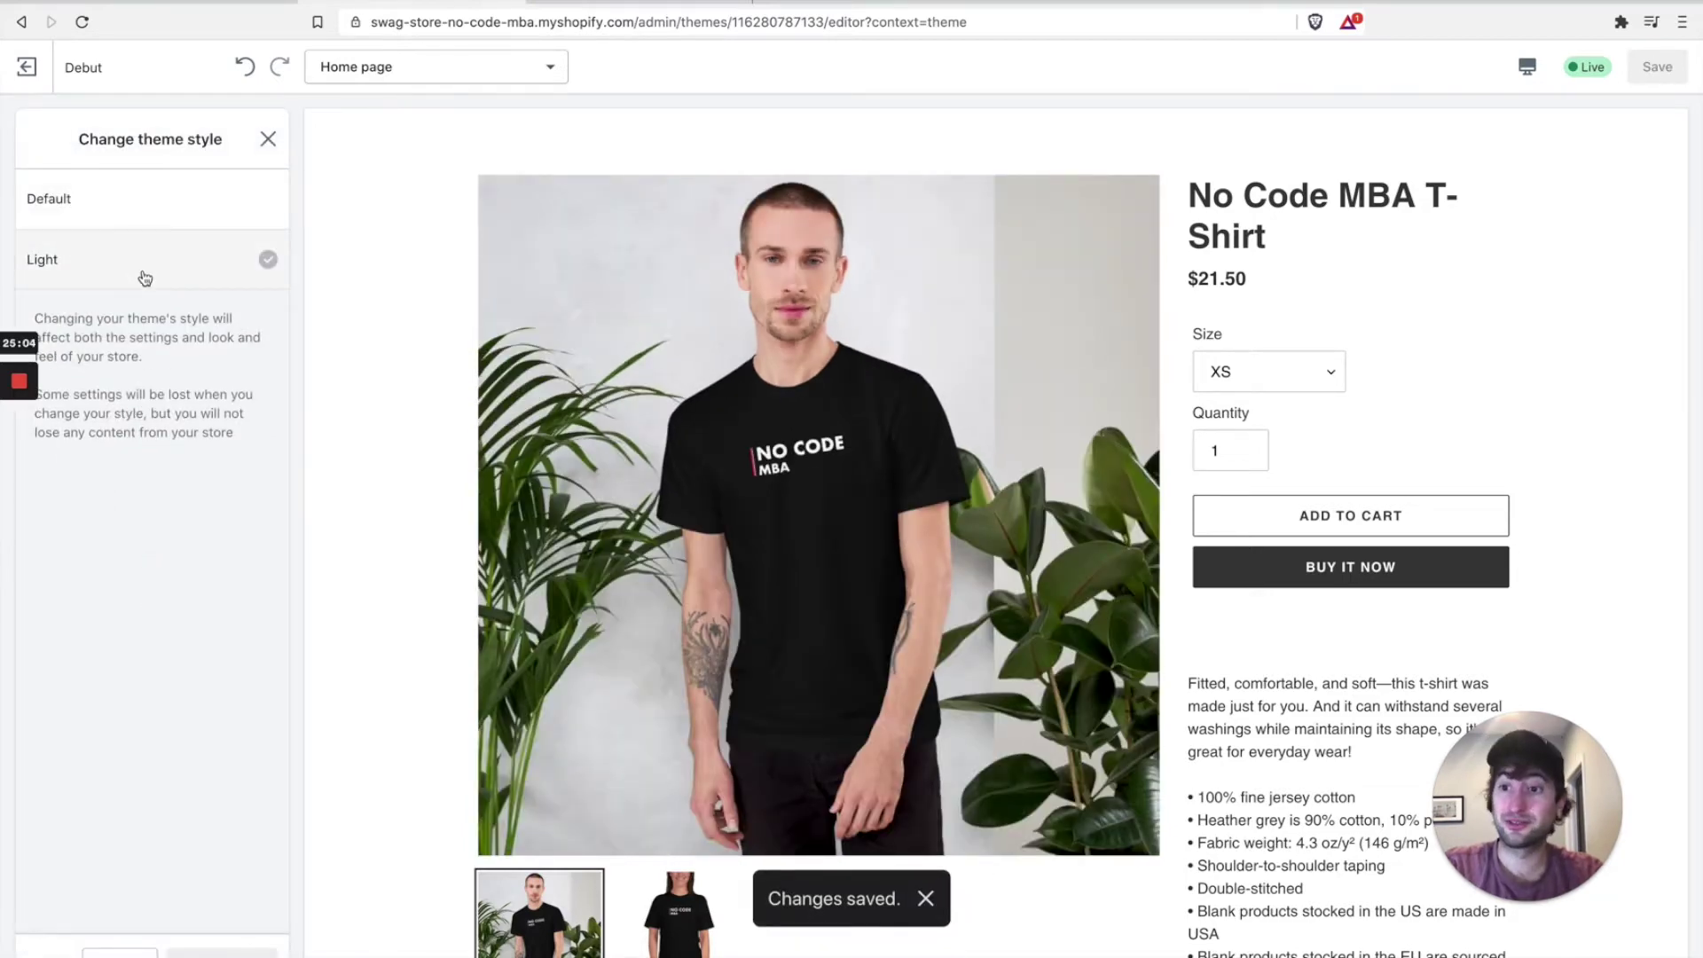
pyautogui.click(138, 267)
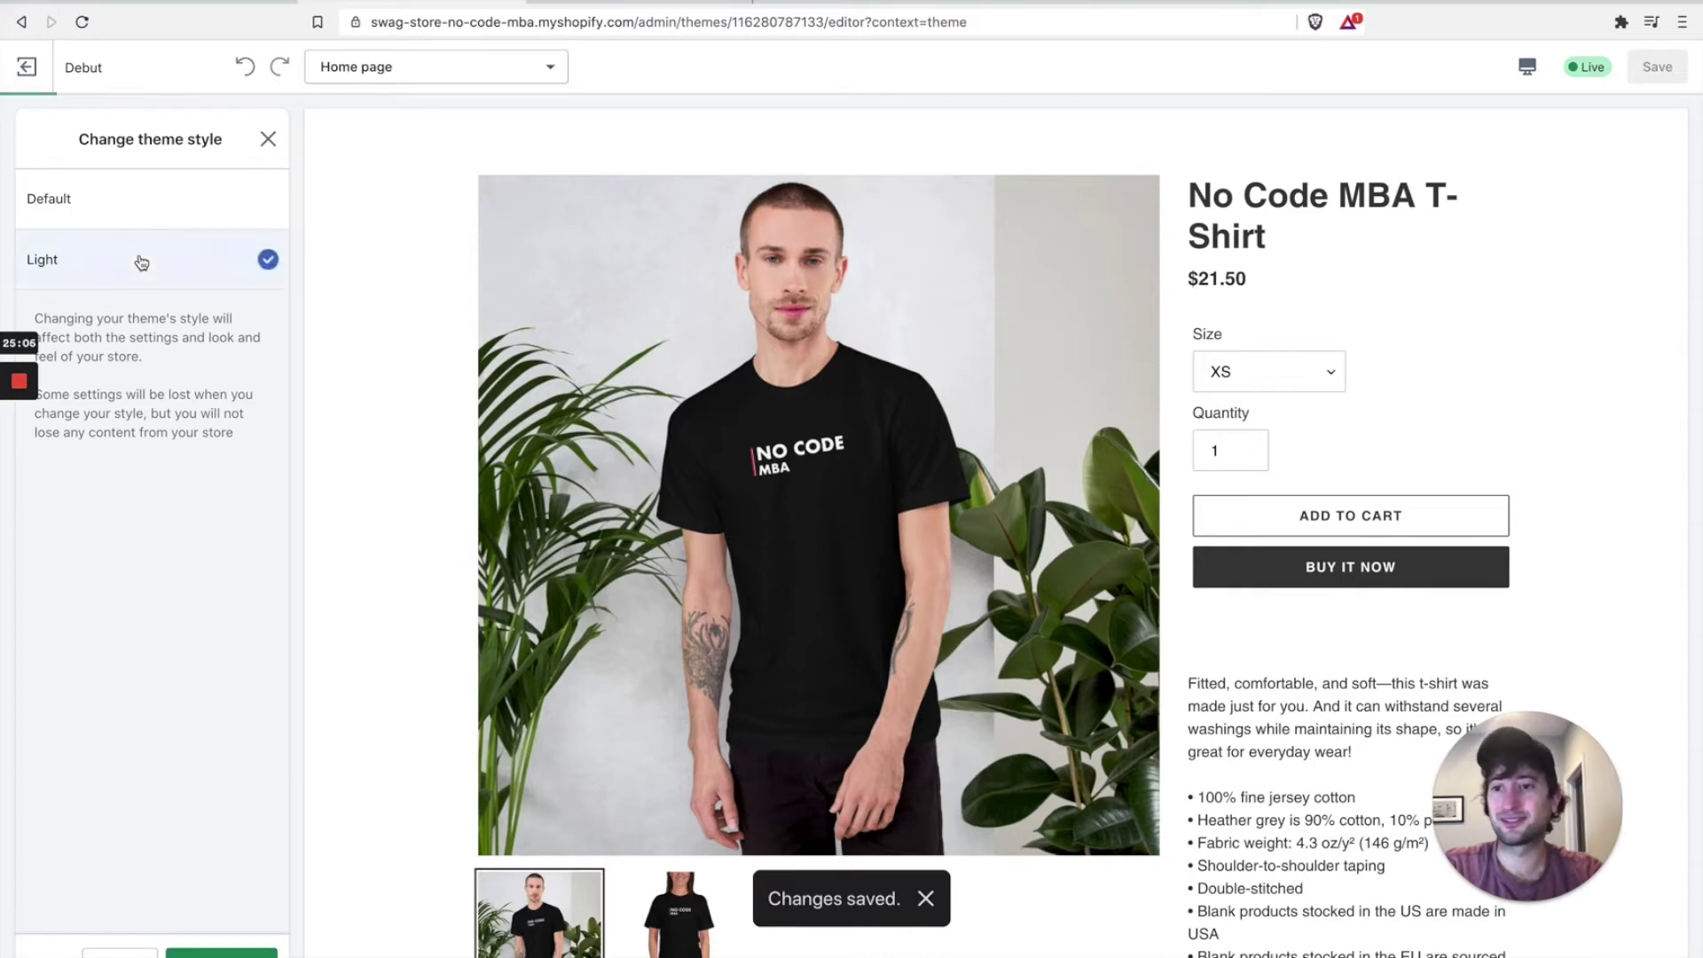
pyautogui.click(154, 213)
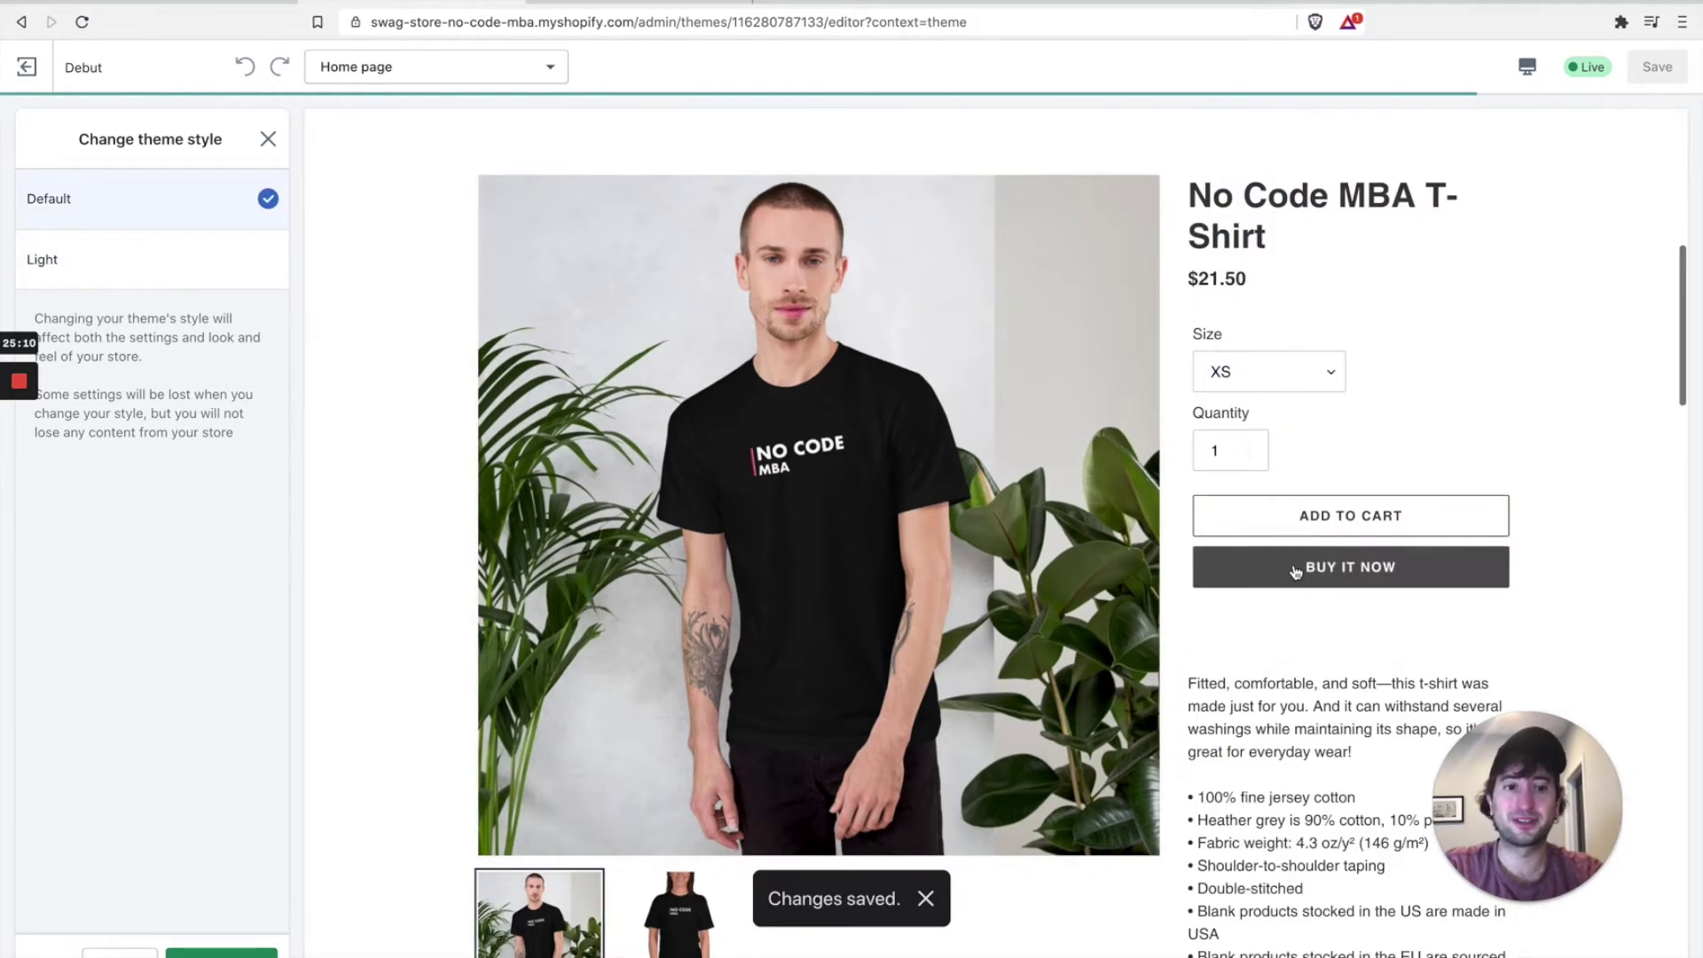
pyautogui.scroll(-4, 730, 638)
pyautogui.scroll(-6, 727, 639)
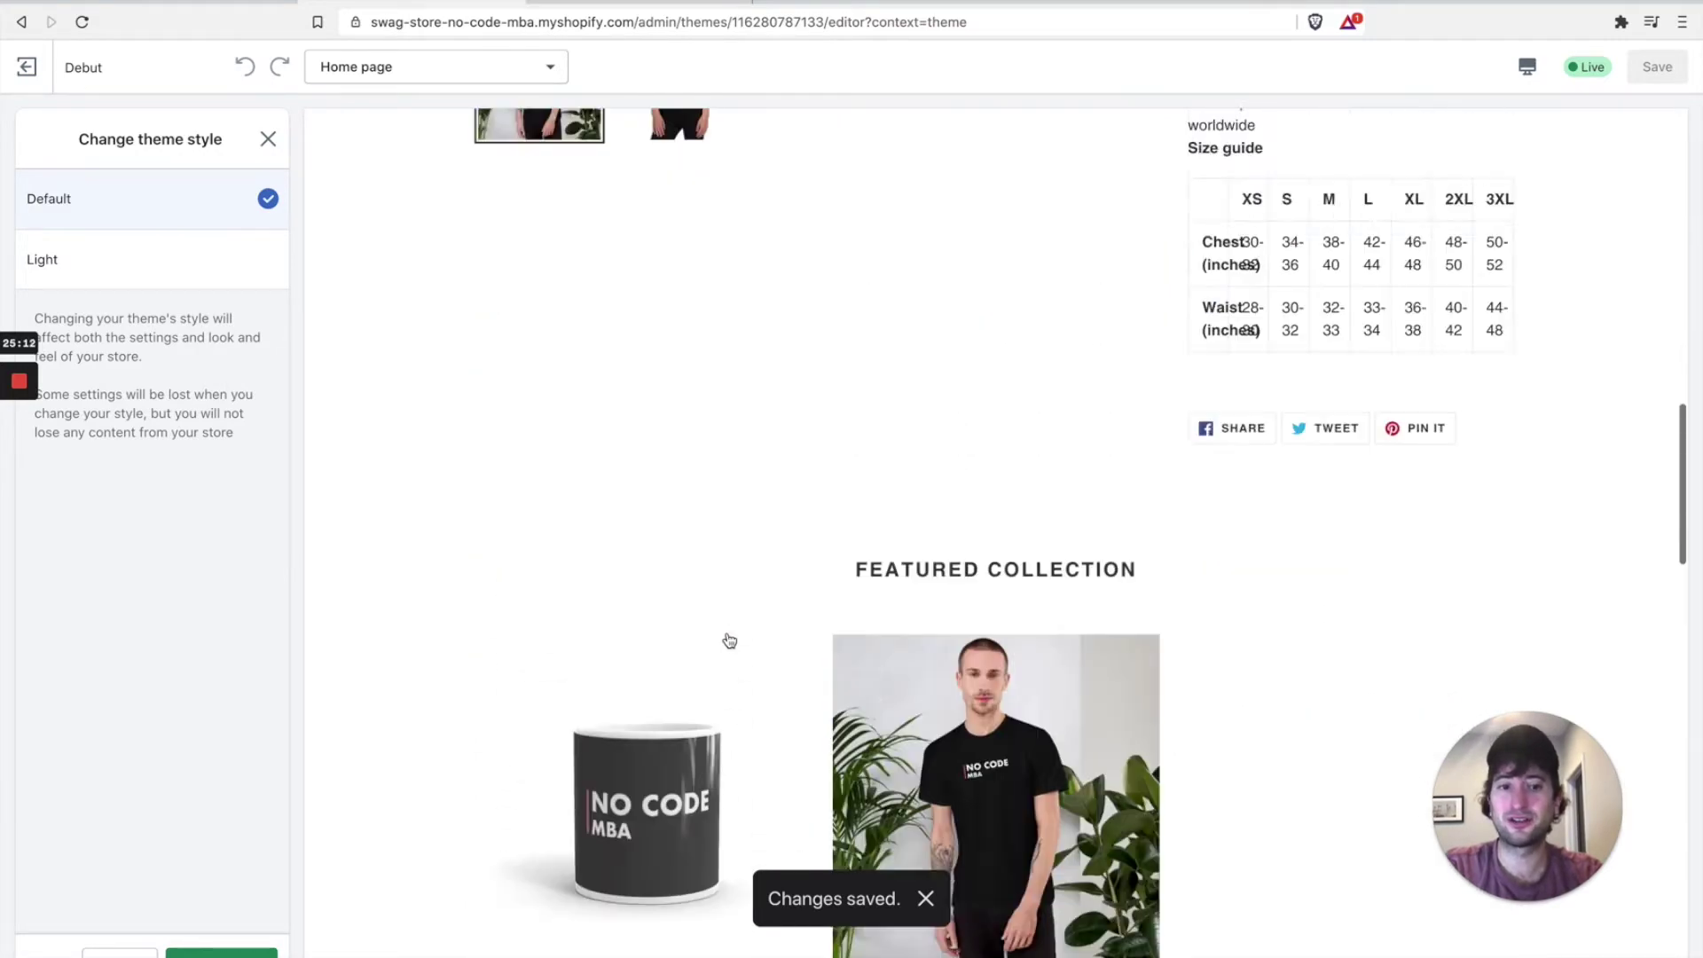
pyautogui.scroll(8, 728, 638)
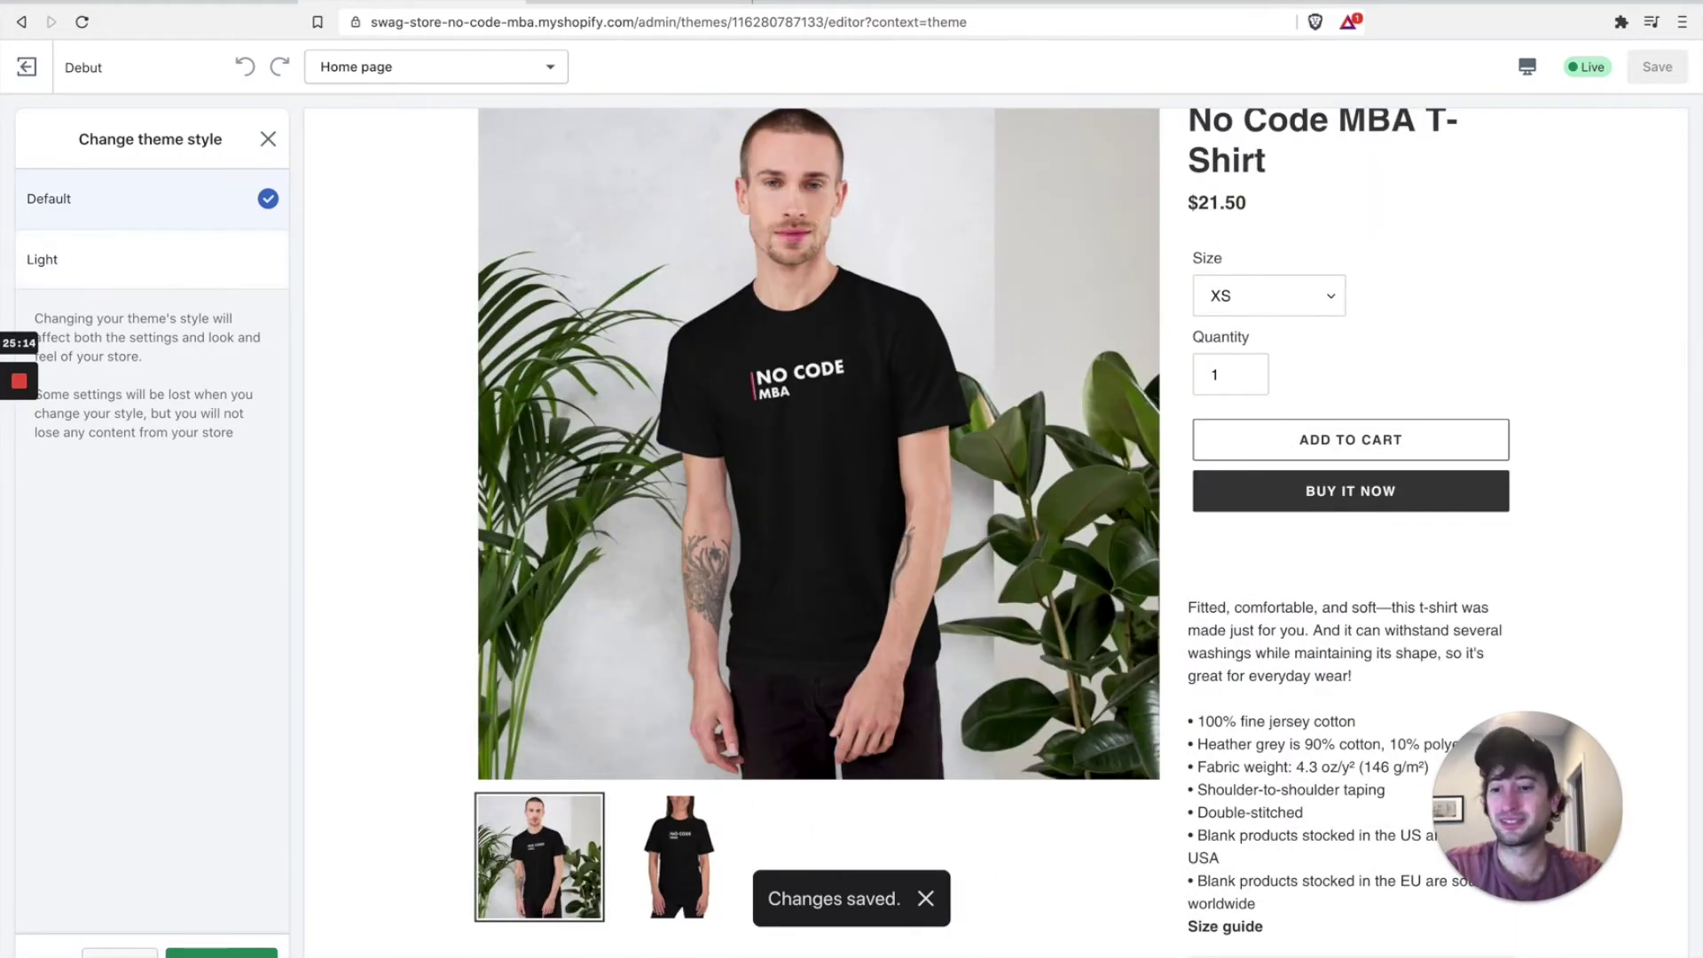
pyautogui.click(268, 138)
# Return to the home page sections, check the theme actions and the second Image with text overlay section, and exit the theme editor
pyautogui.click(32, 120)
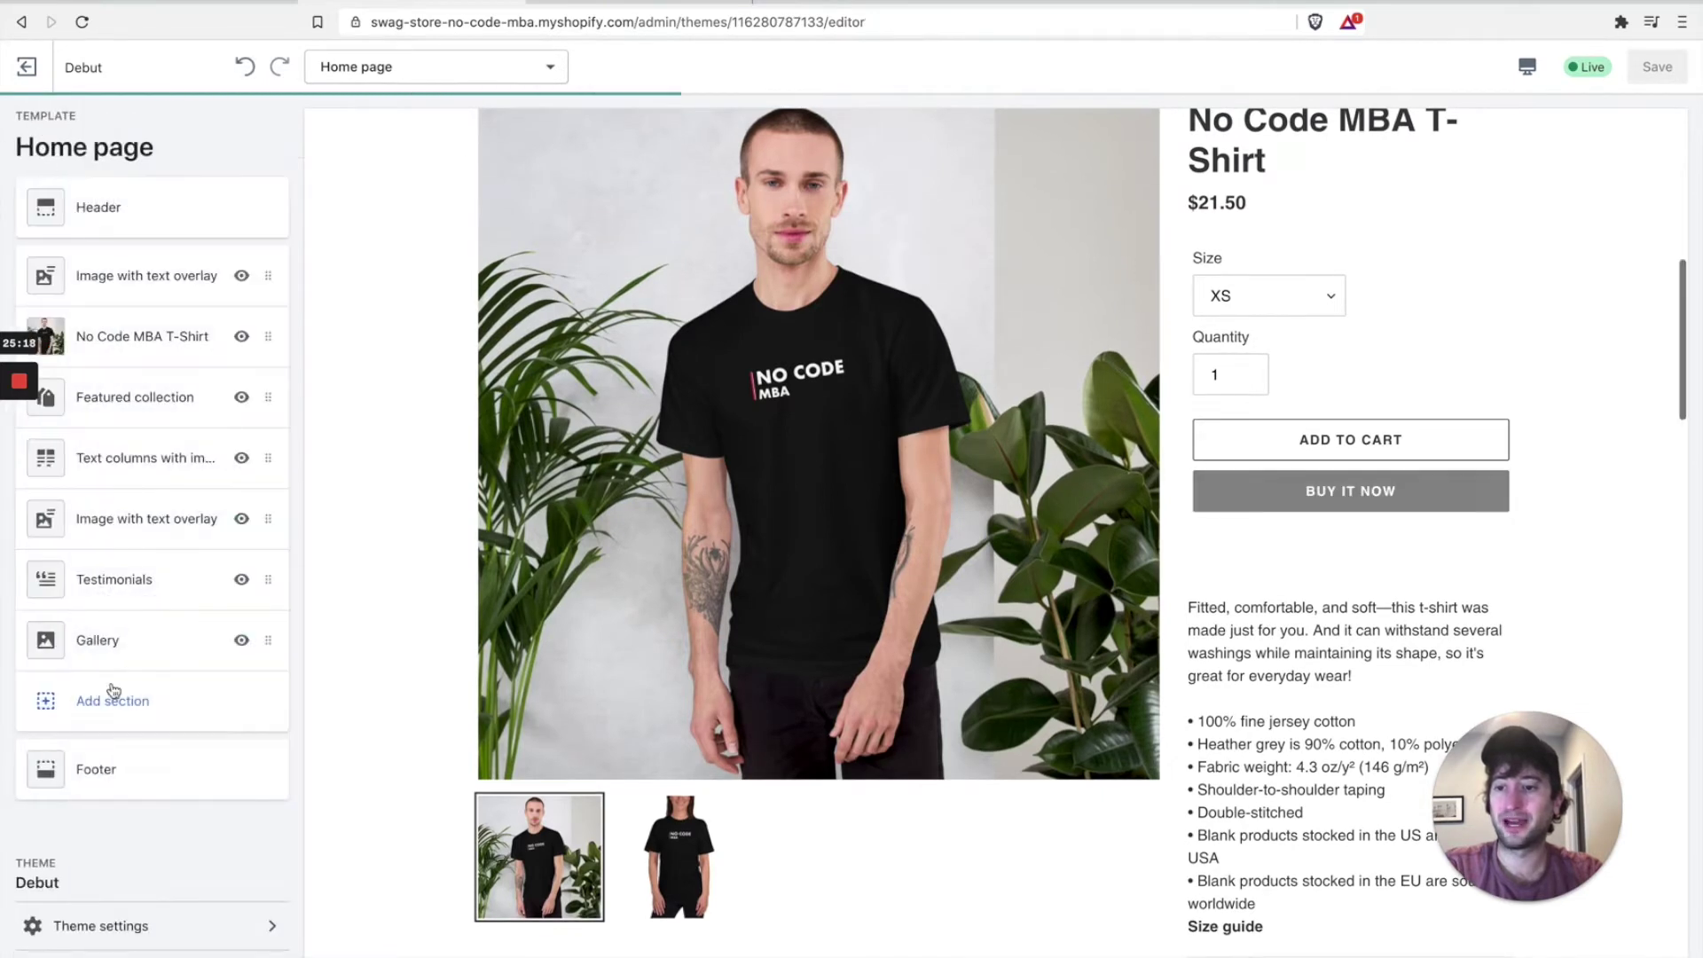
pyautogui.click(169, 955)
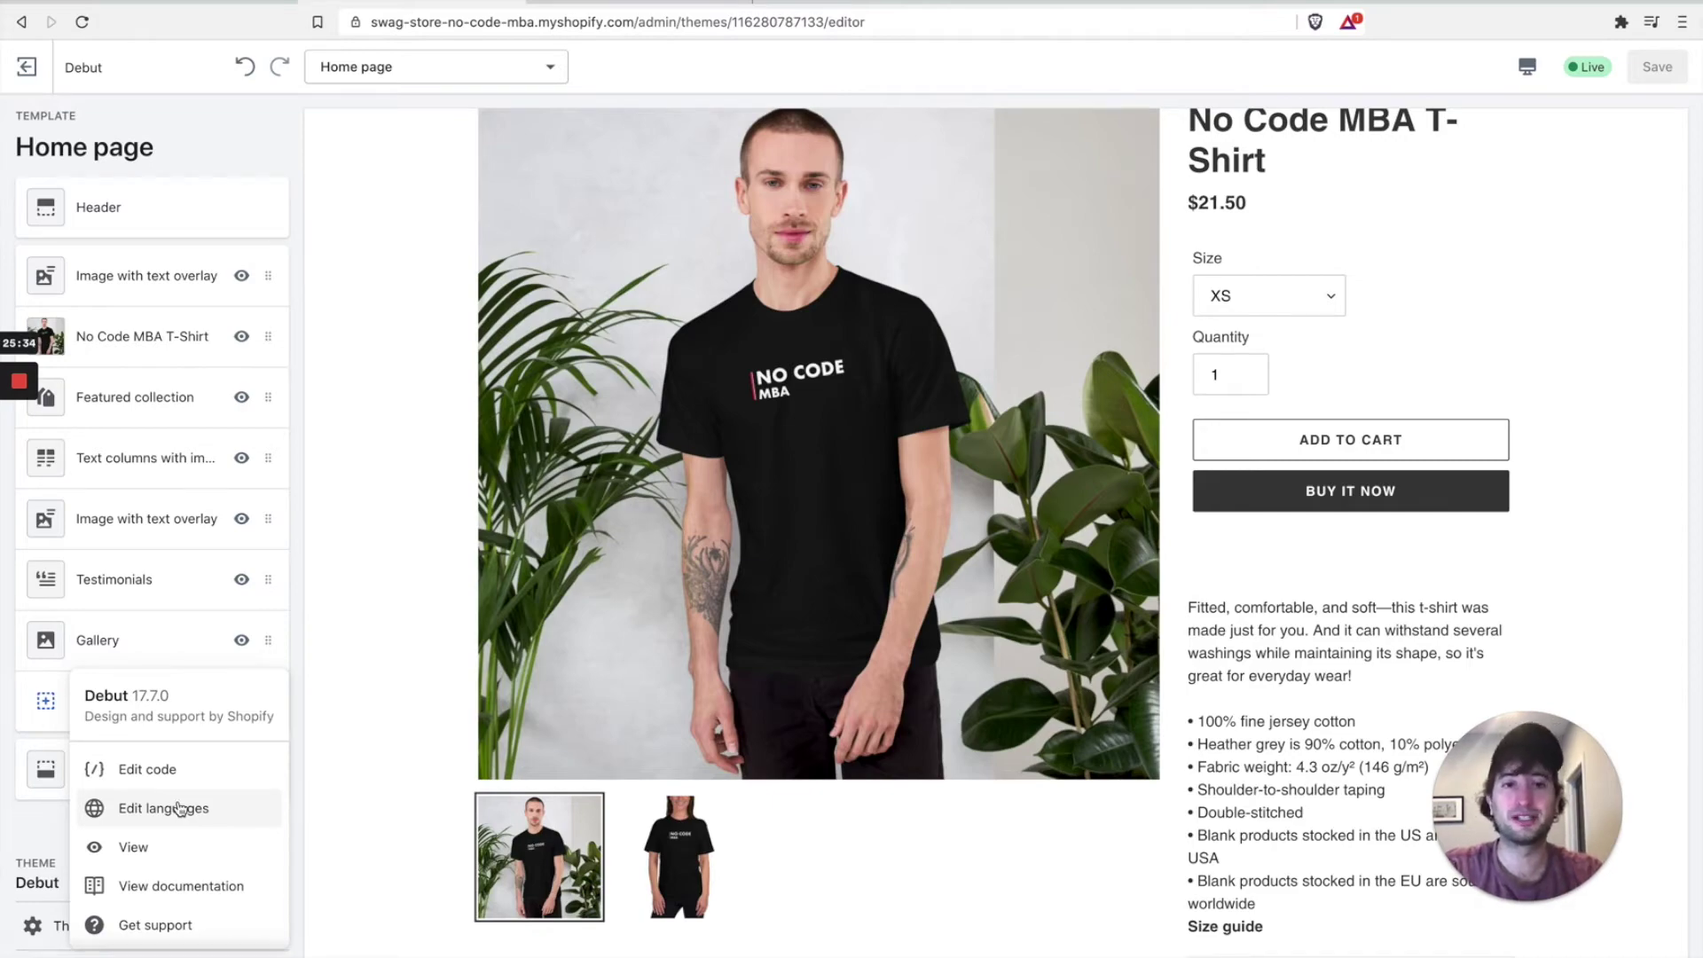
pyautogui.click(124, 529)
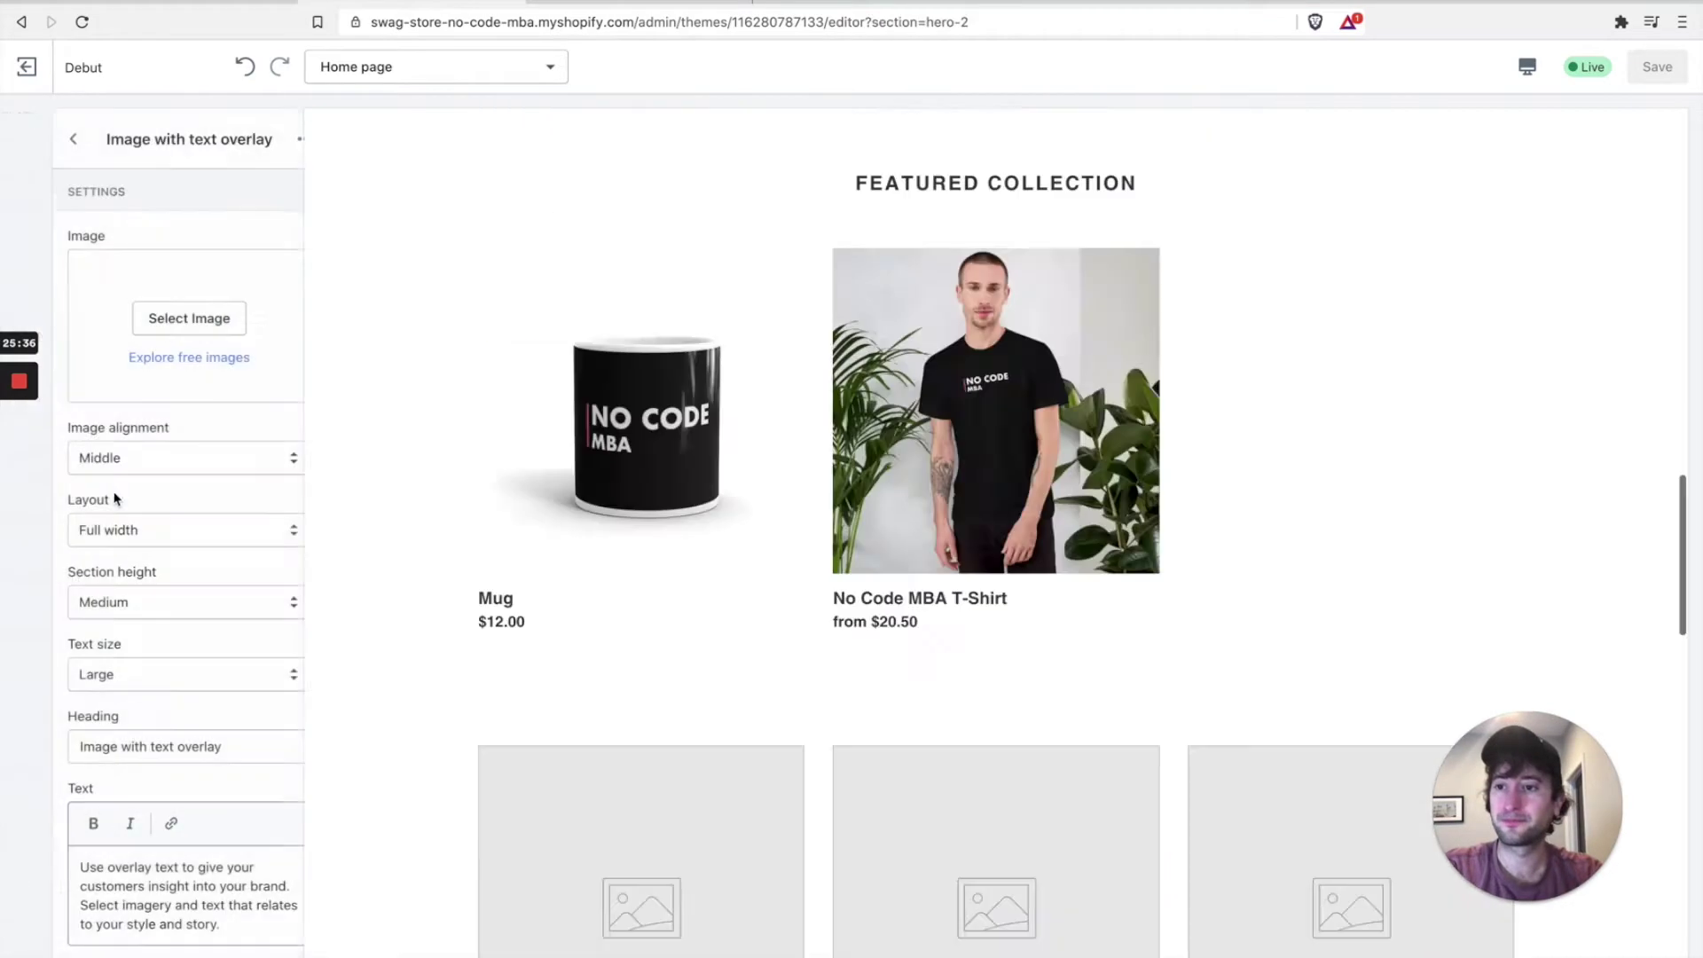
pyautogui.click(37, 139)
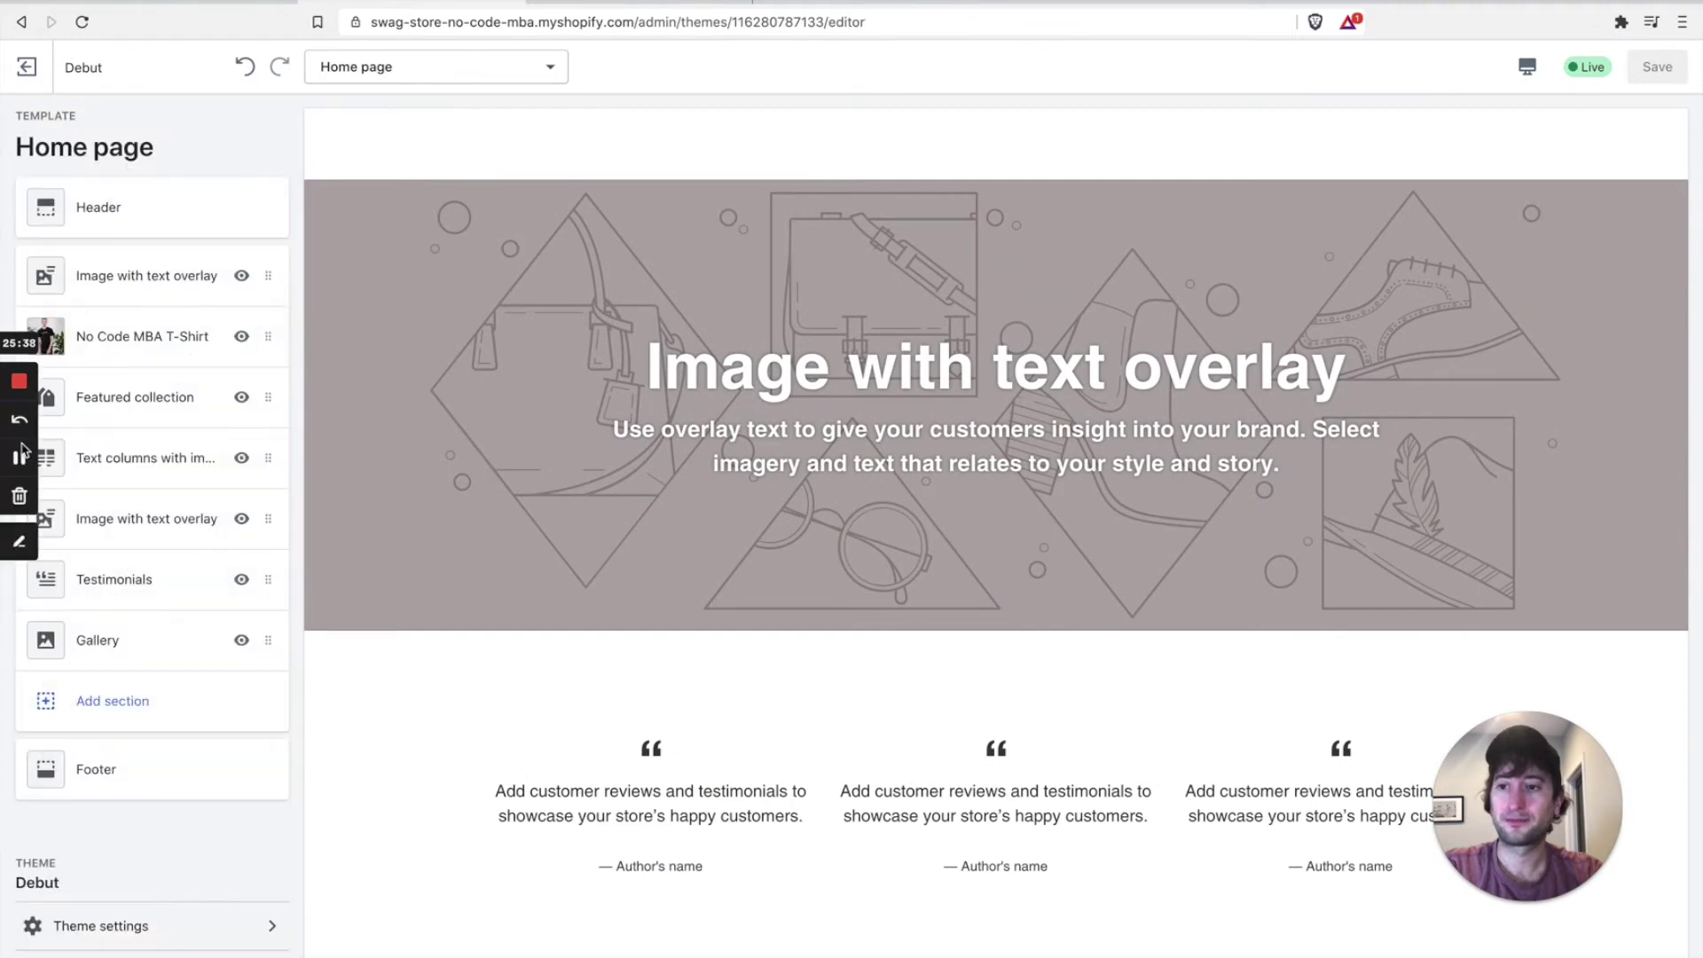
pyautogui.click(27, 69)
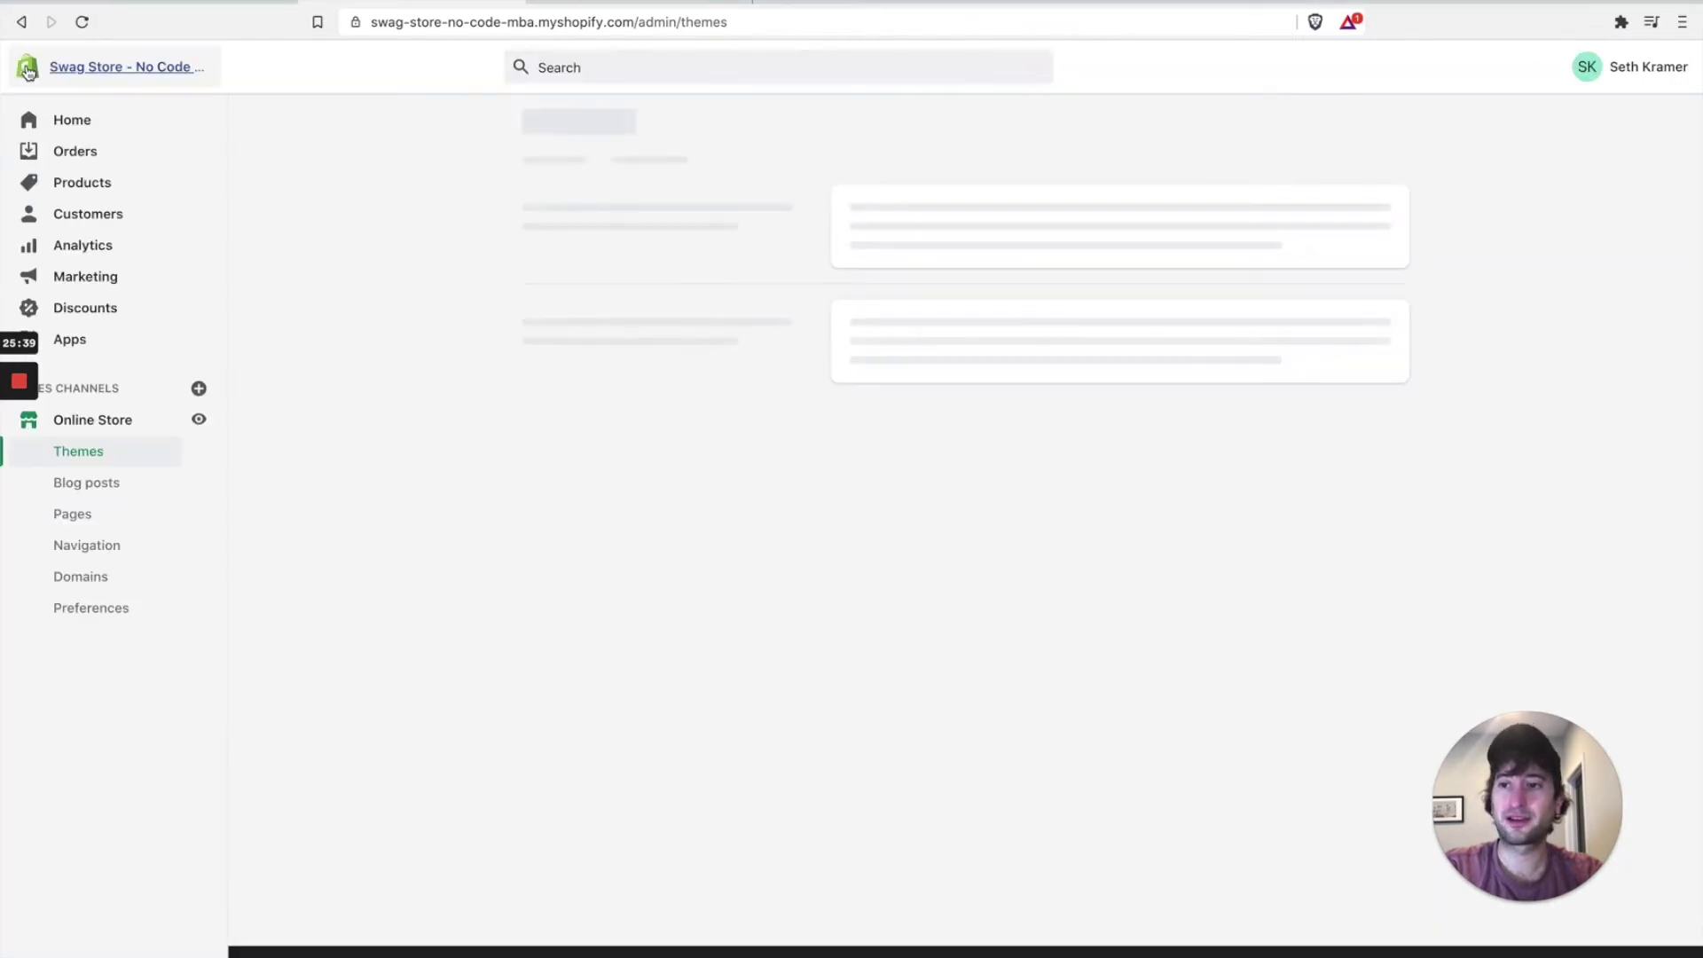
# Look over the current theme, store speed and theme library on the Themes page, including a brief look at the free themes
pyautogui.moveTo(25, 463)
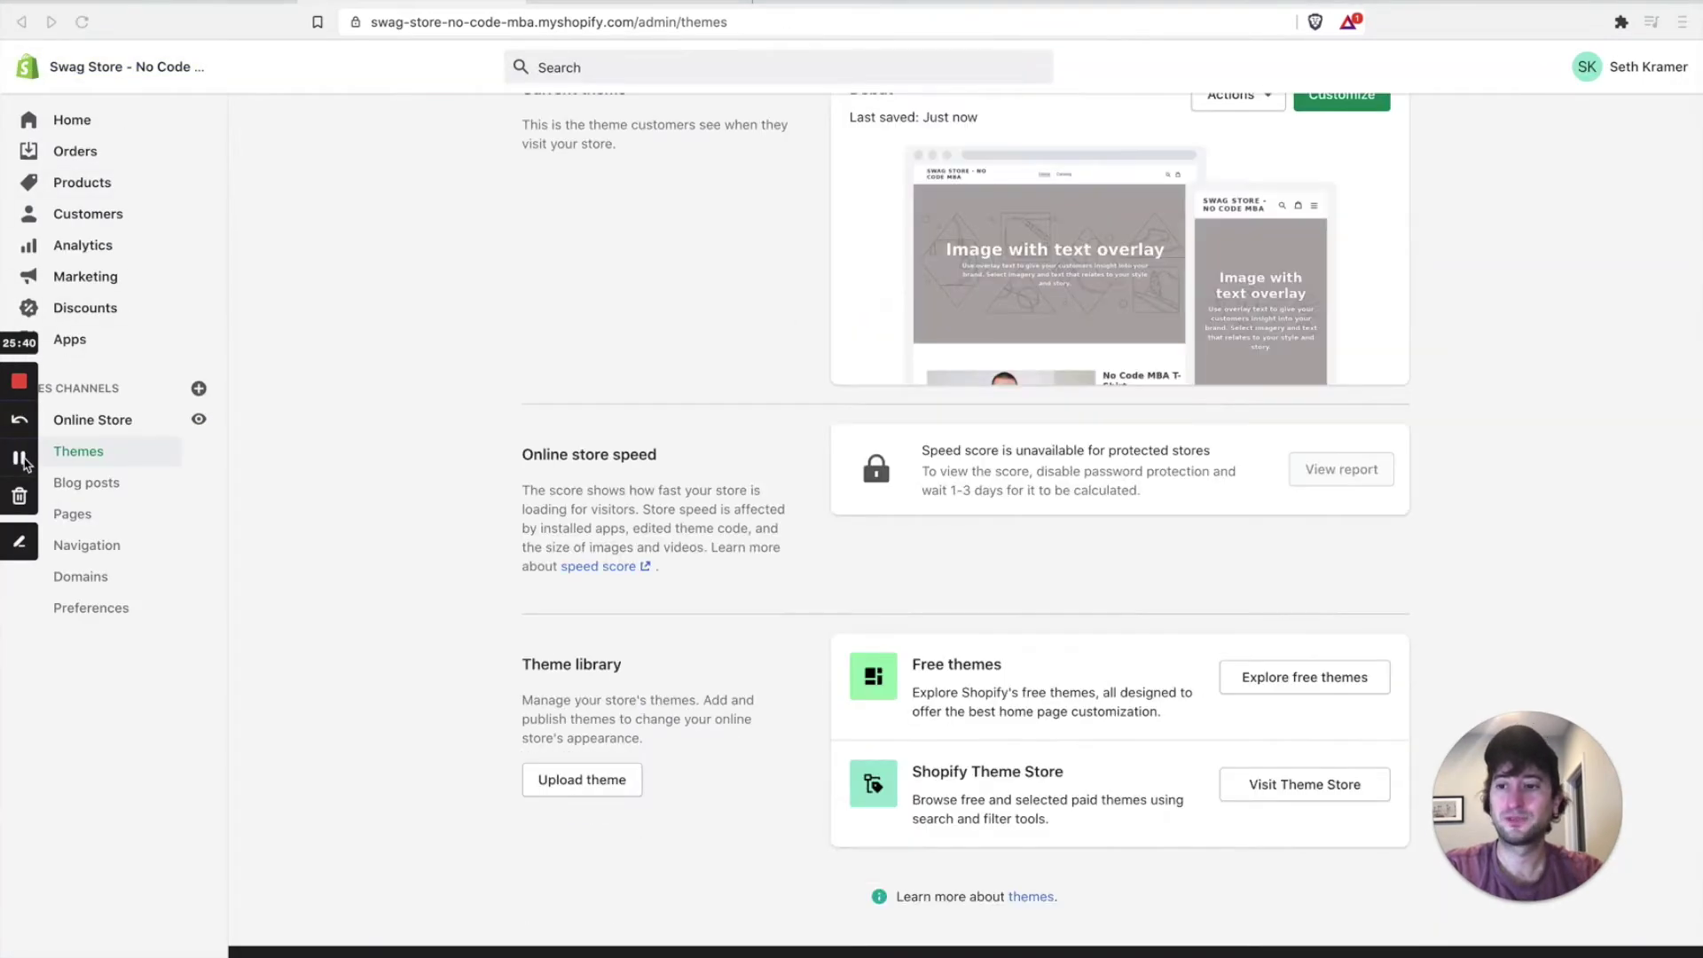
pyautogui.scroll(3, 741, 370)
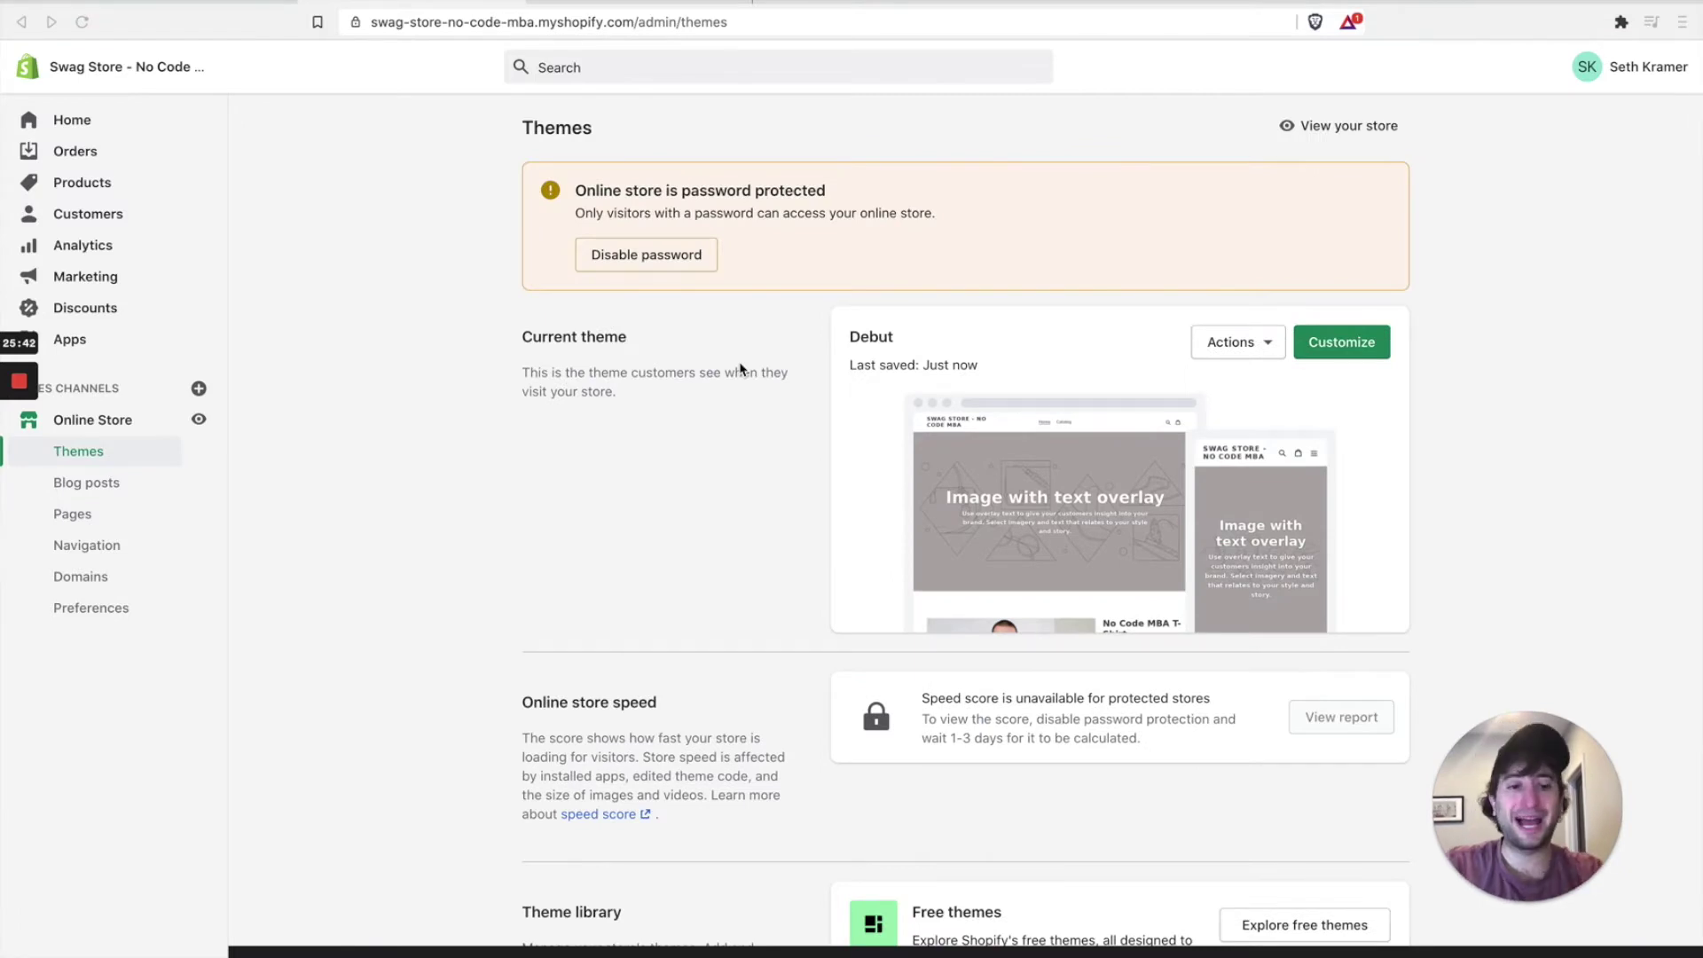
pyautogui.scroll(-1, 799, 434)
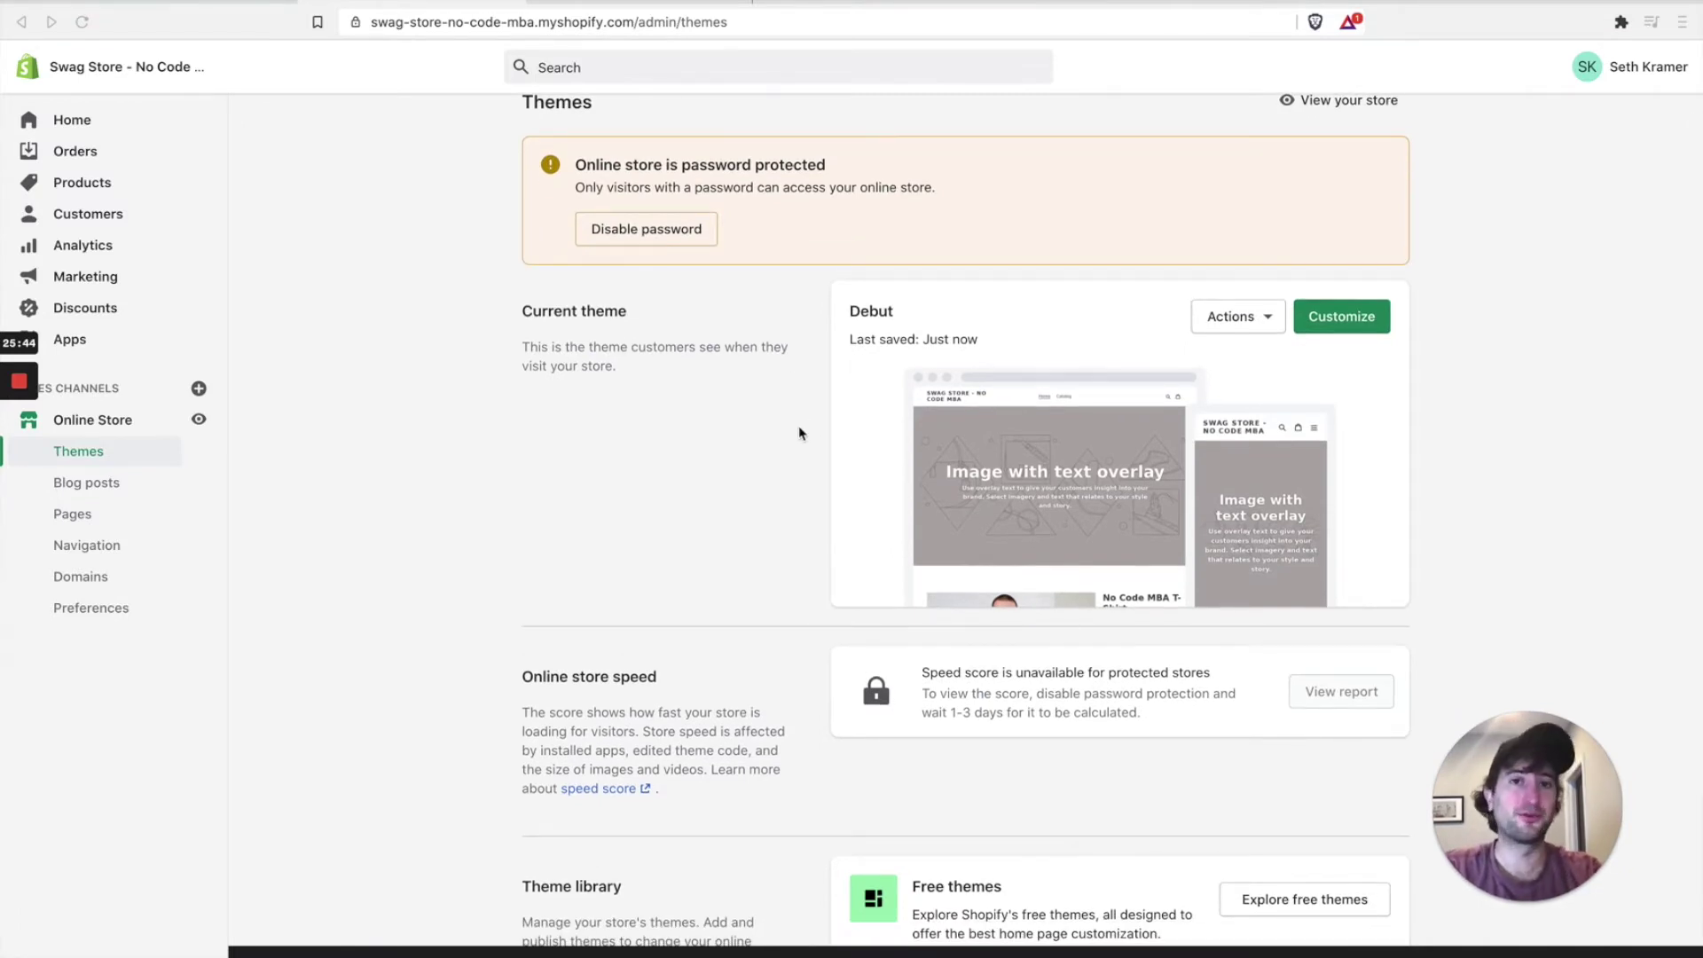
pyautogui.scroll(-5, 739, 504)
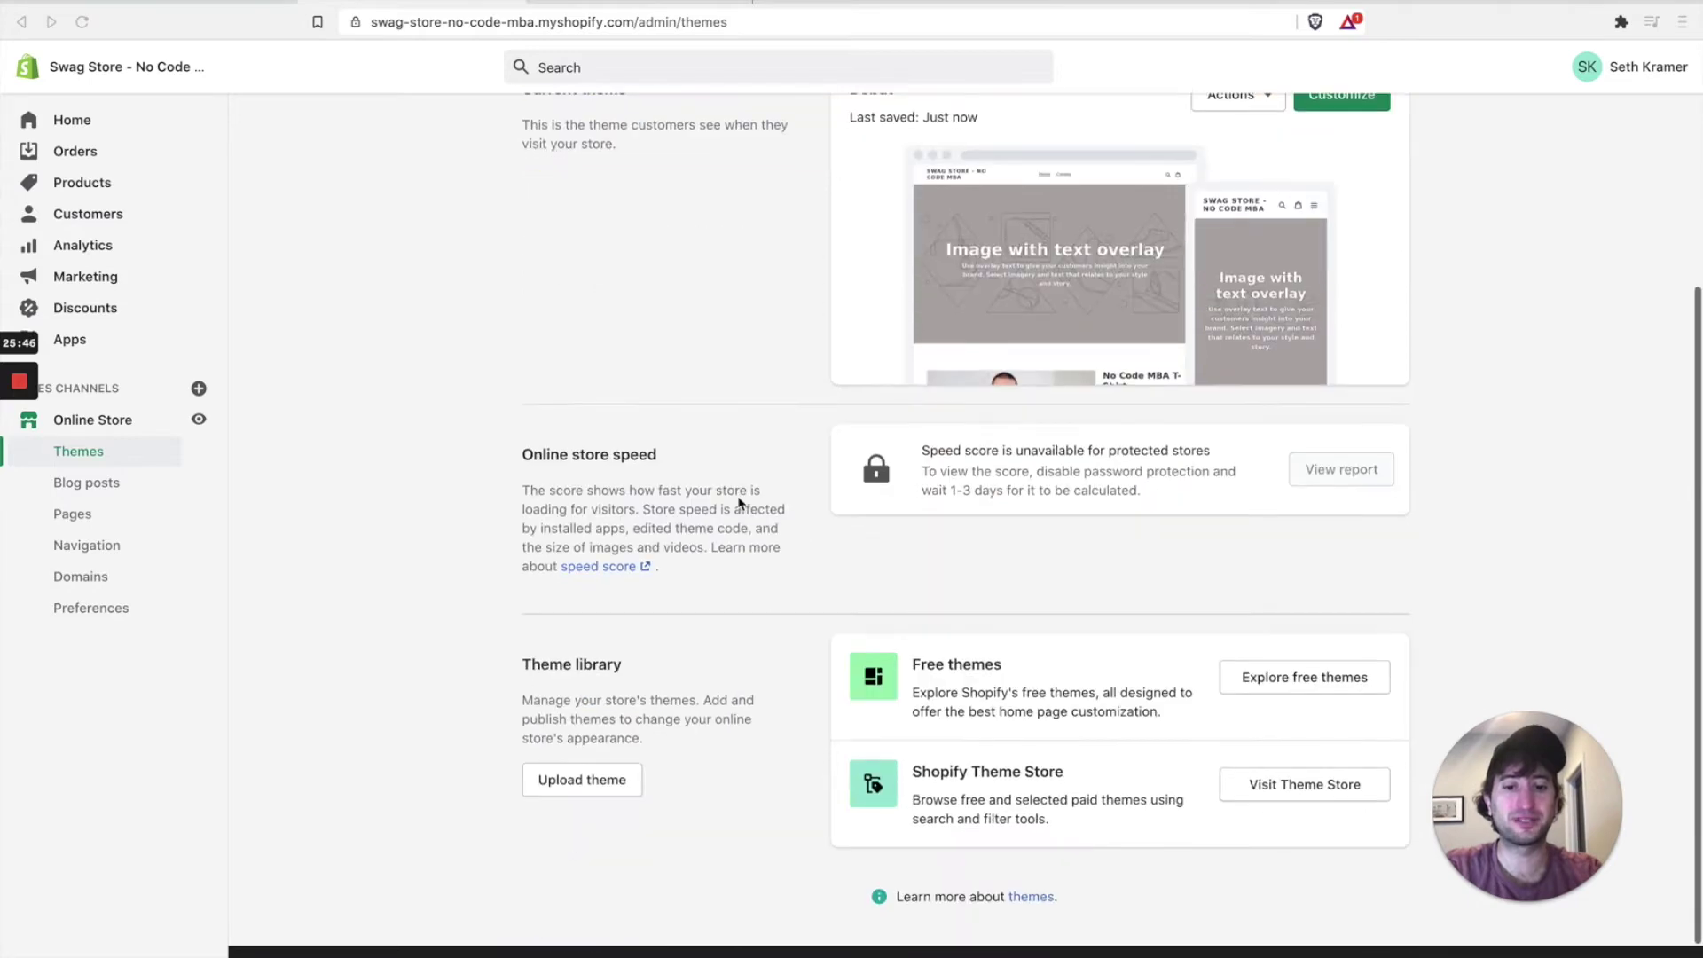
pyautogui.click(1319, 684)
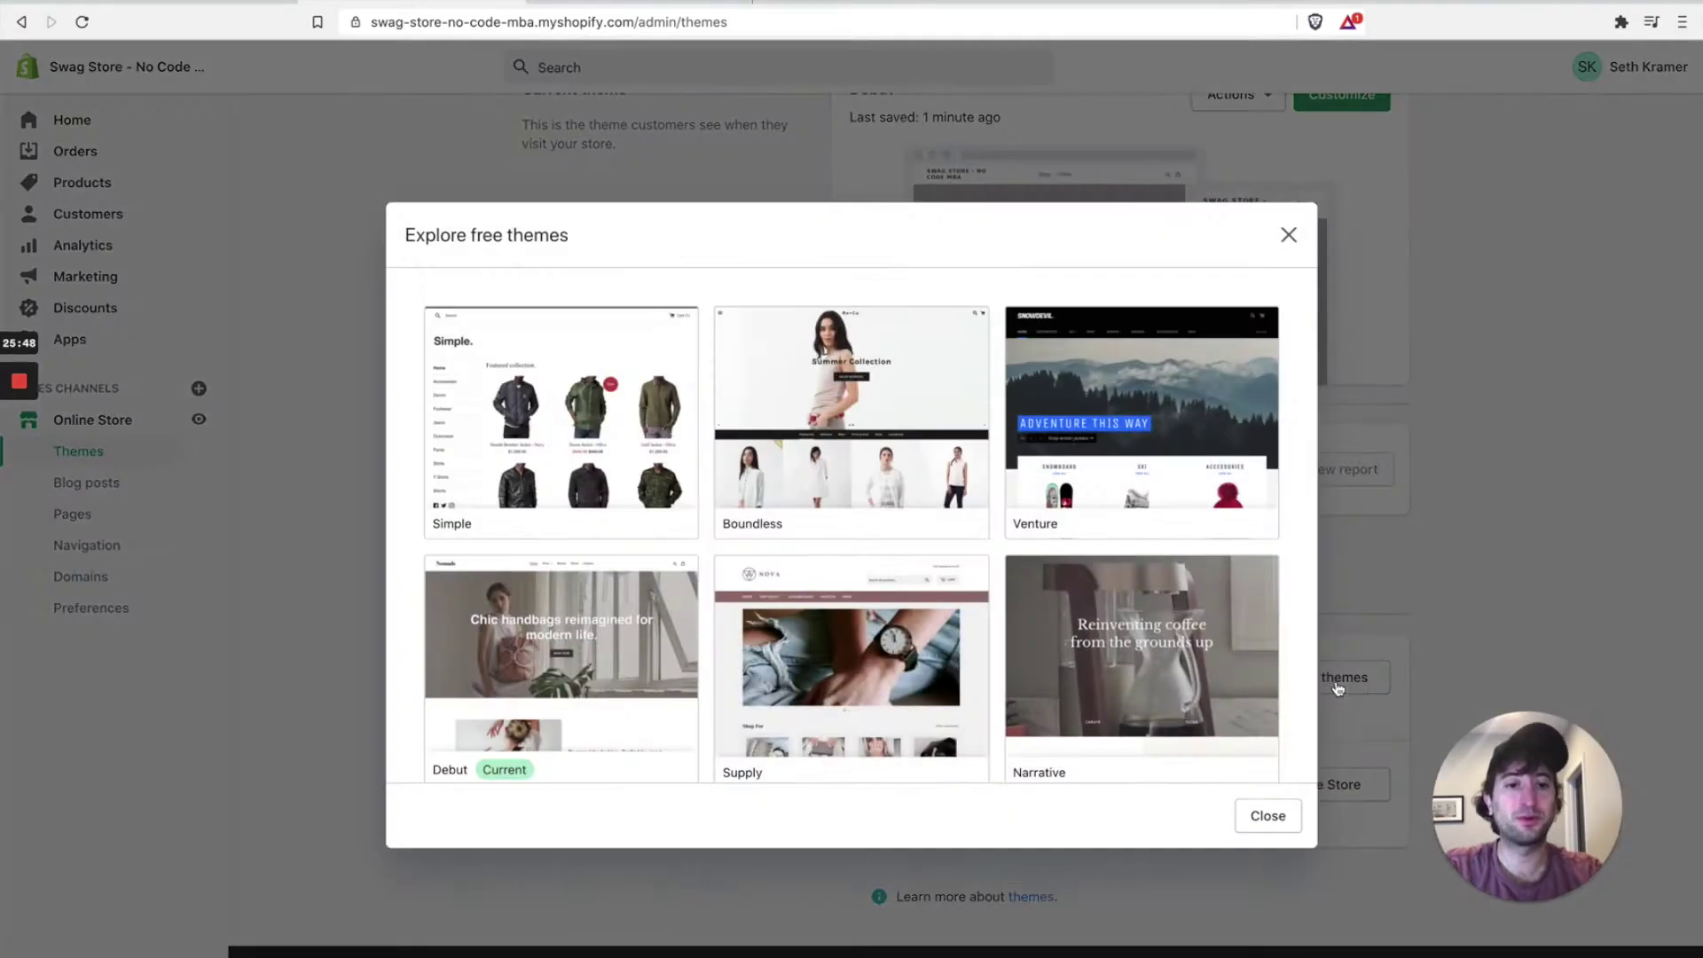
pyautogui.scroll(-1, 593, 634)
pyautogui.click(1285, 235)
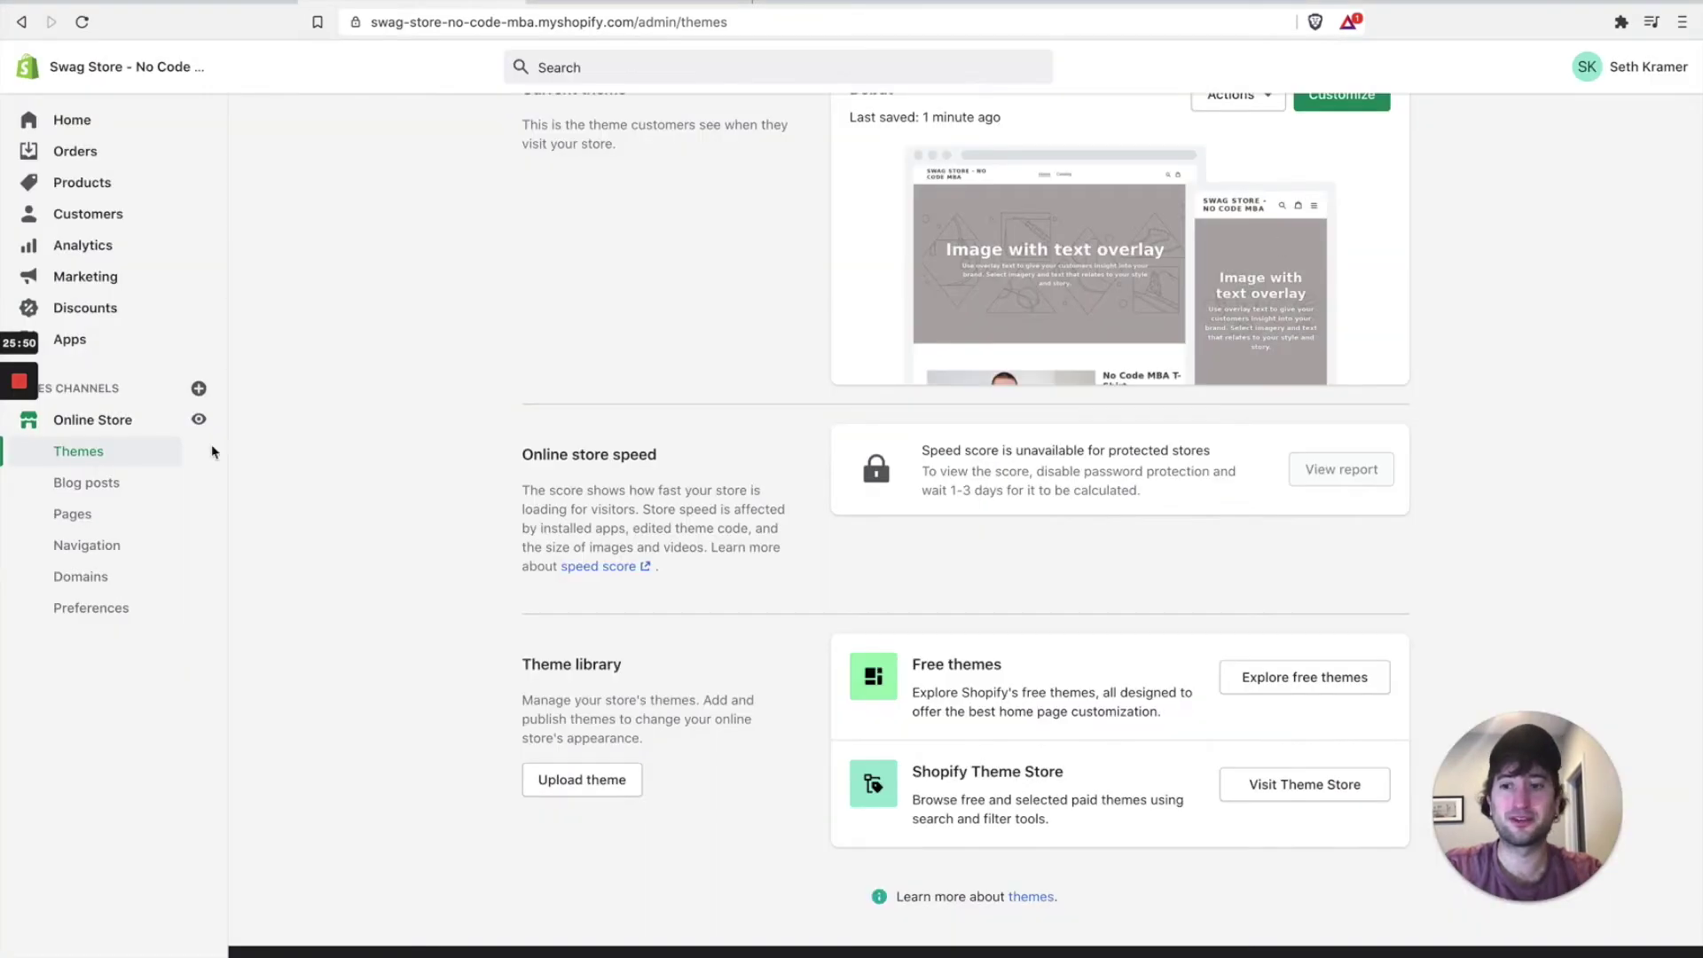
# Reopen the free themes collection and browse the alternatives to the current Debut theme
pyautogui.scroll(3, 536, 365)
pyautogui.scroll(-3, 875, 532)
pyautogui.click(1315, 680)
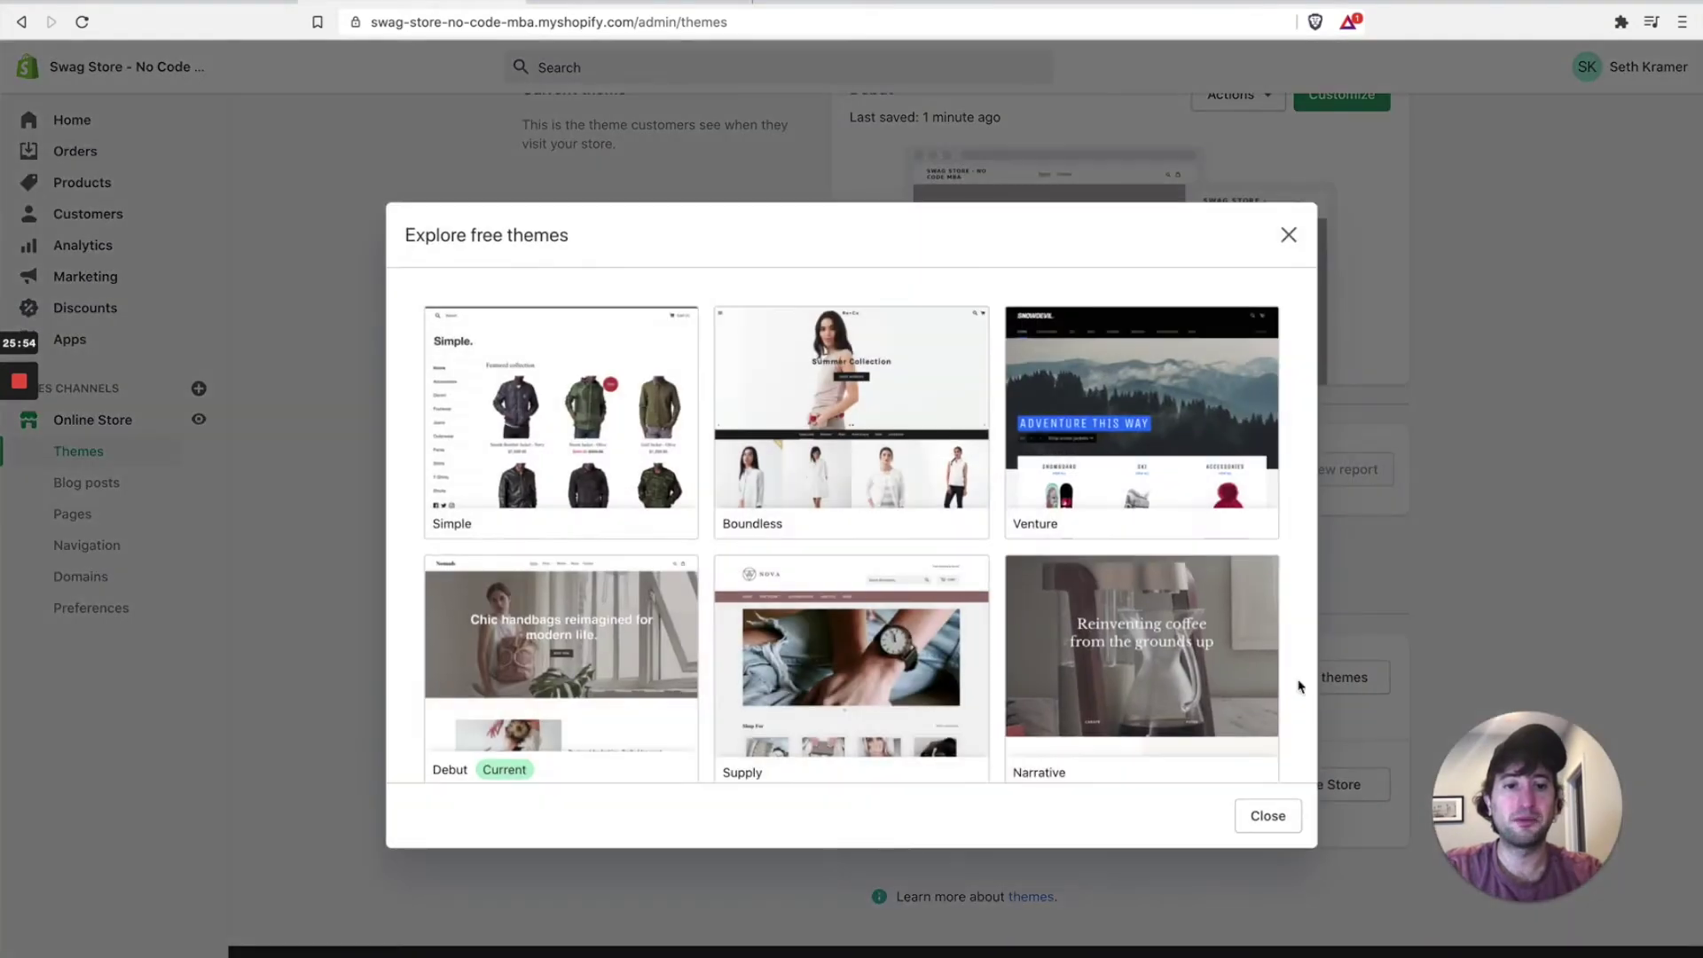
pyautogui.scroll(-2, 995, 492)
pyautogui.scroll(-2, 995, 494)
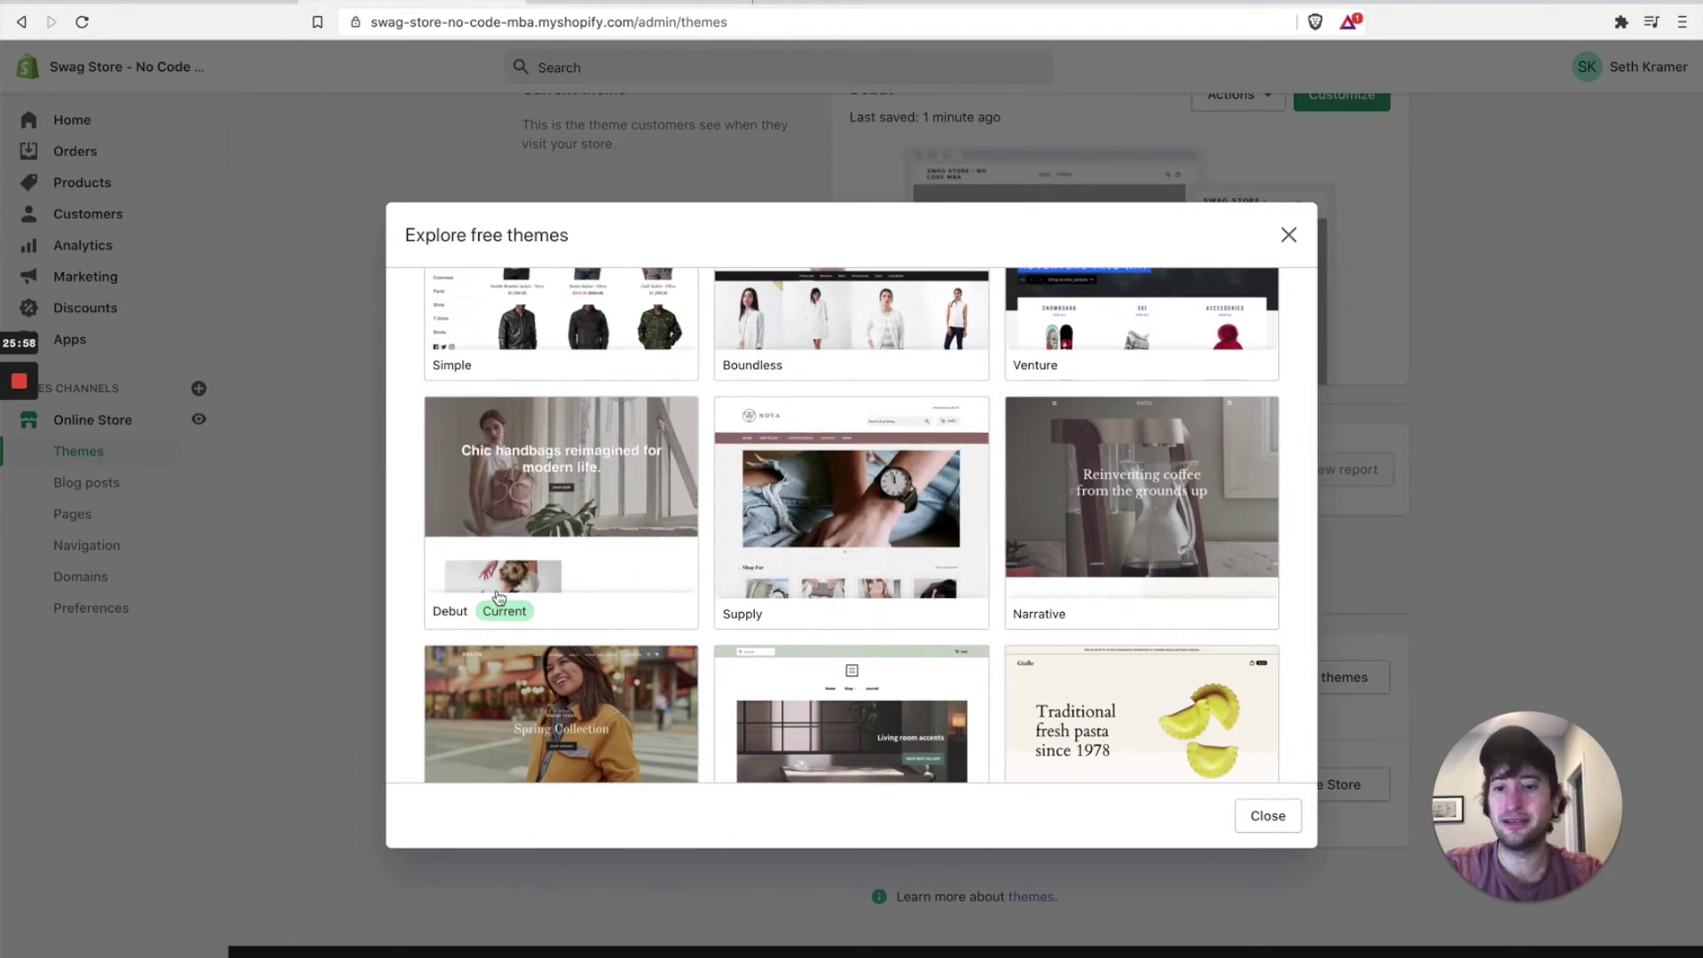
# Compare the Modern, Vintage and Fashion styles of the free Minimal theme and add it to the theme library in the Vintage style
pyautogui.scroll(-3, 572, 508)
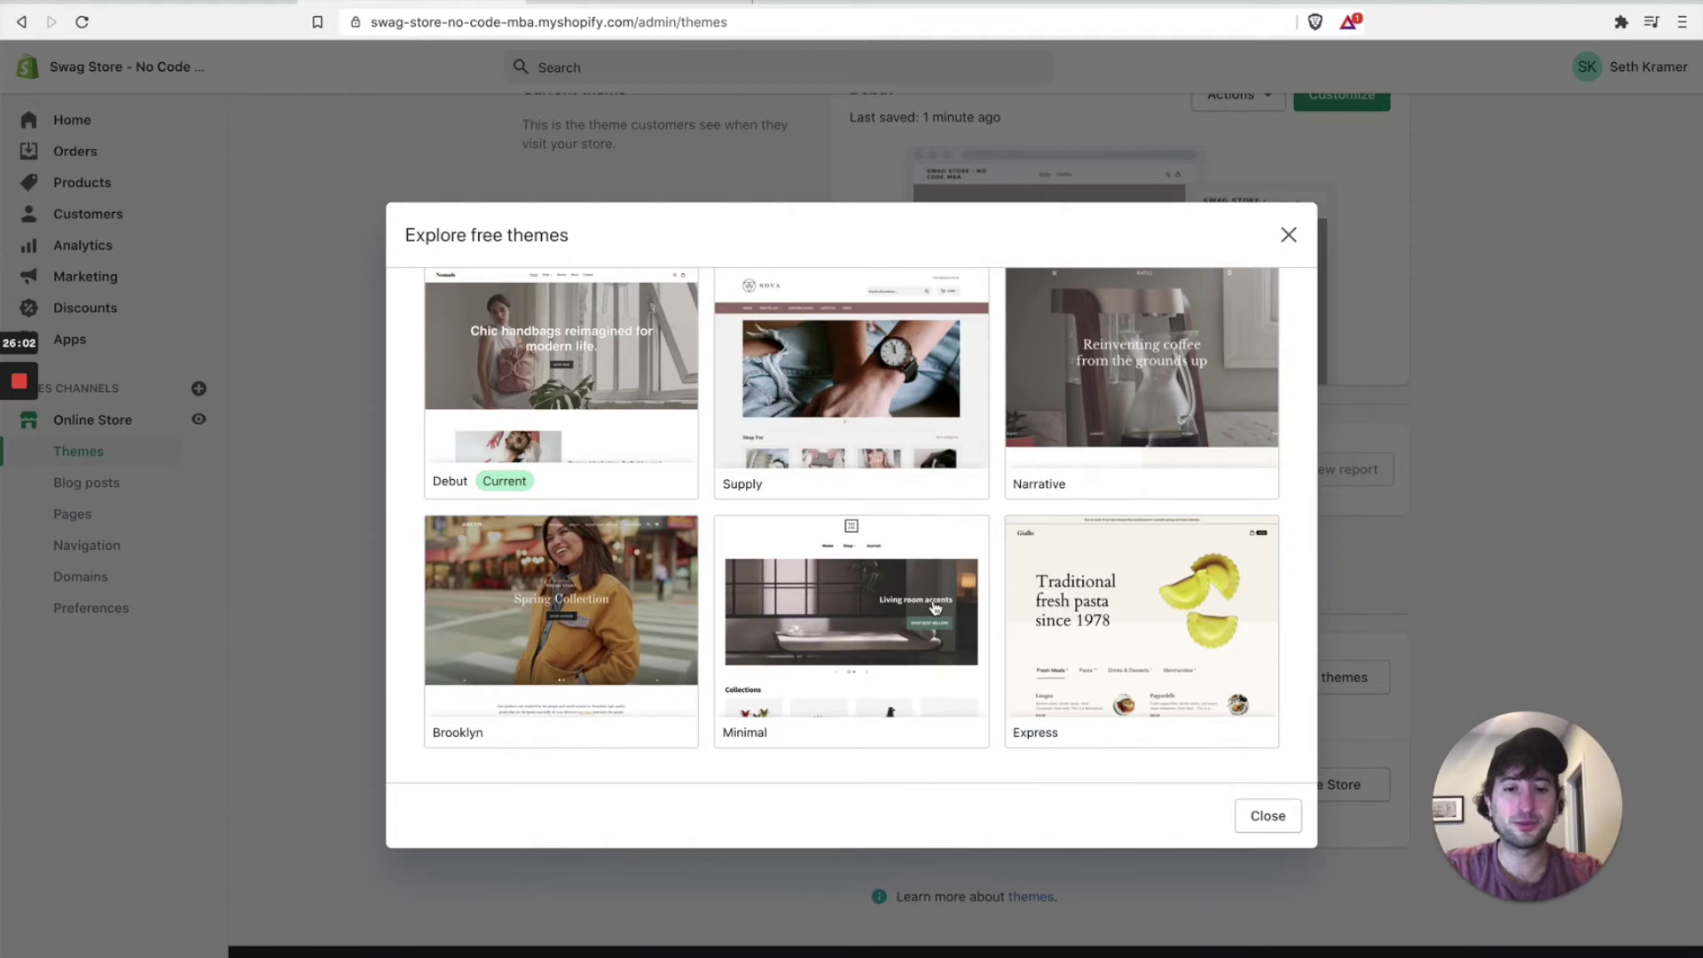
pyautogui.click(844, 609)
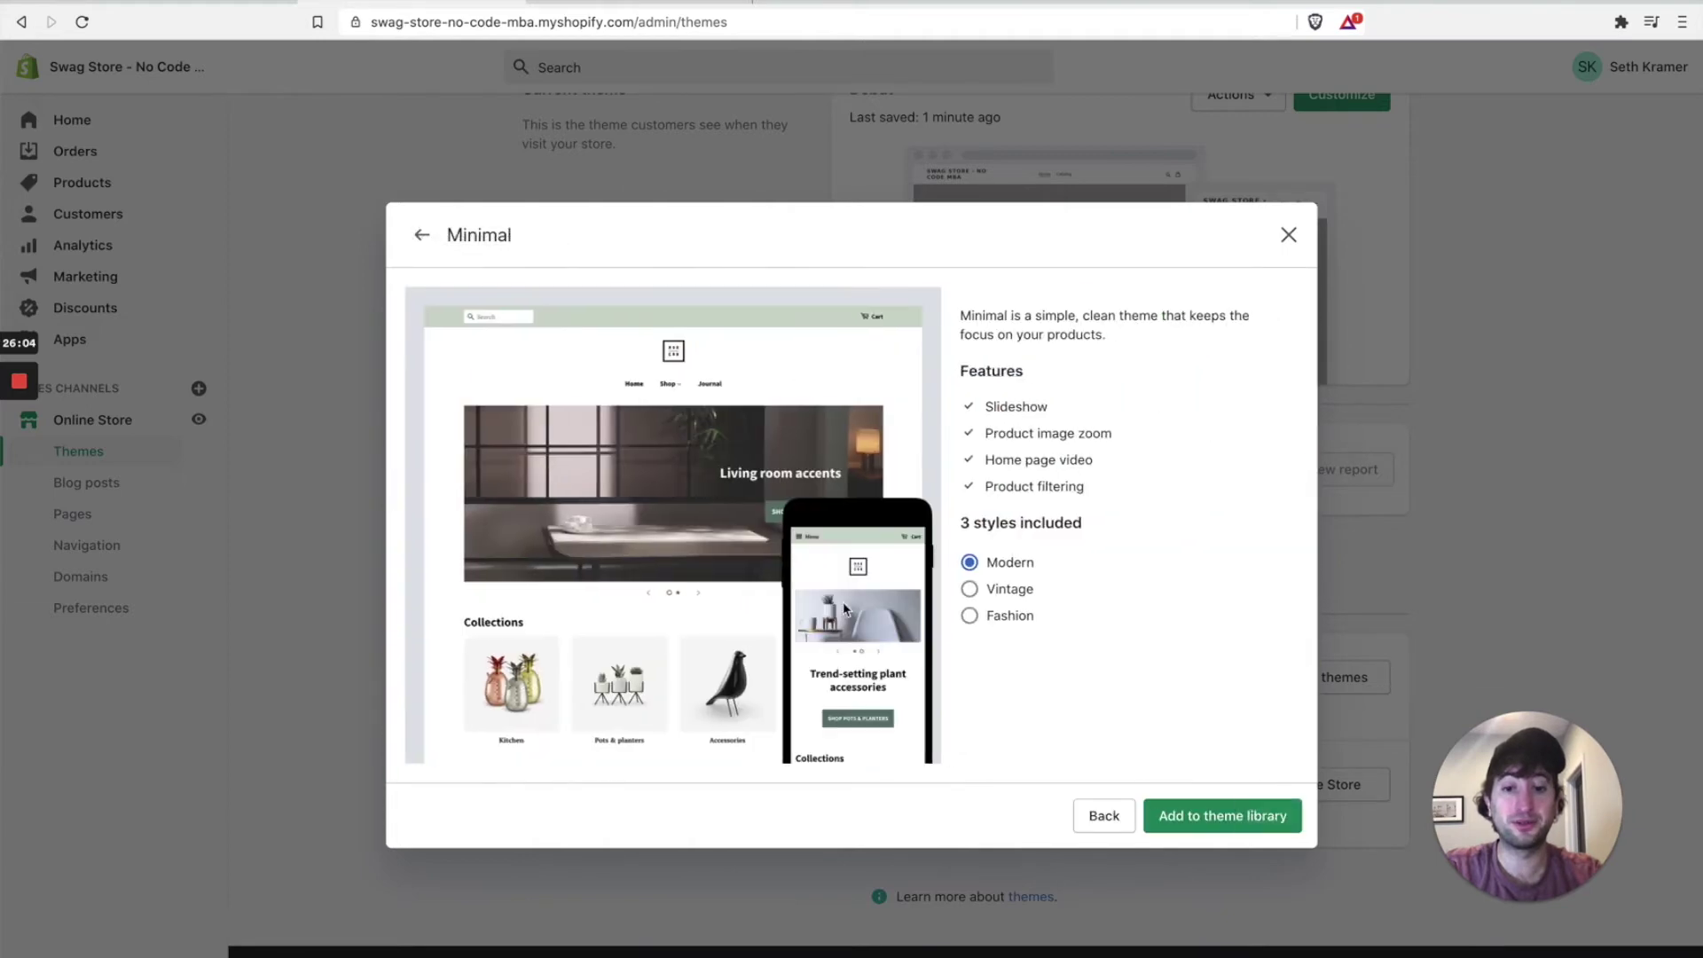
pyautogui.click(970, 592)
pyautogui.click(971, 618)
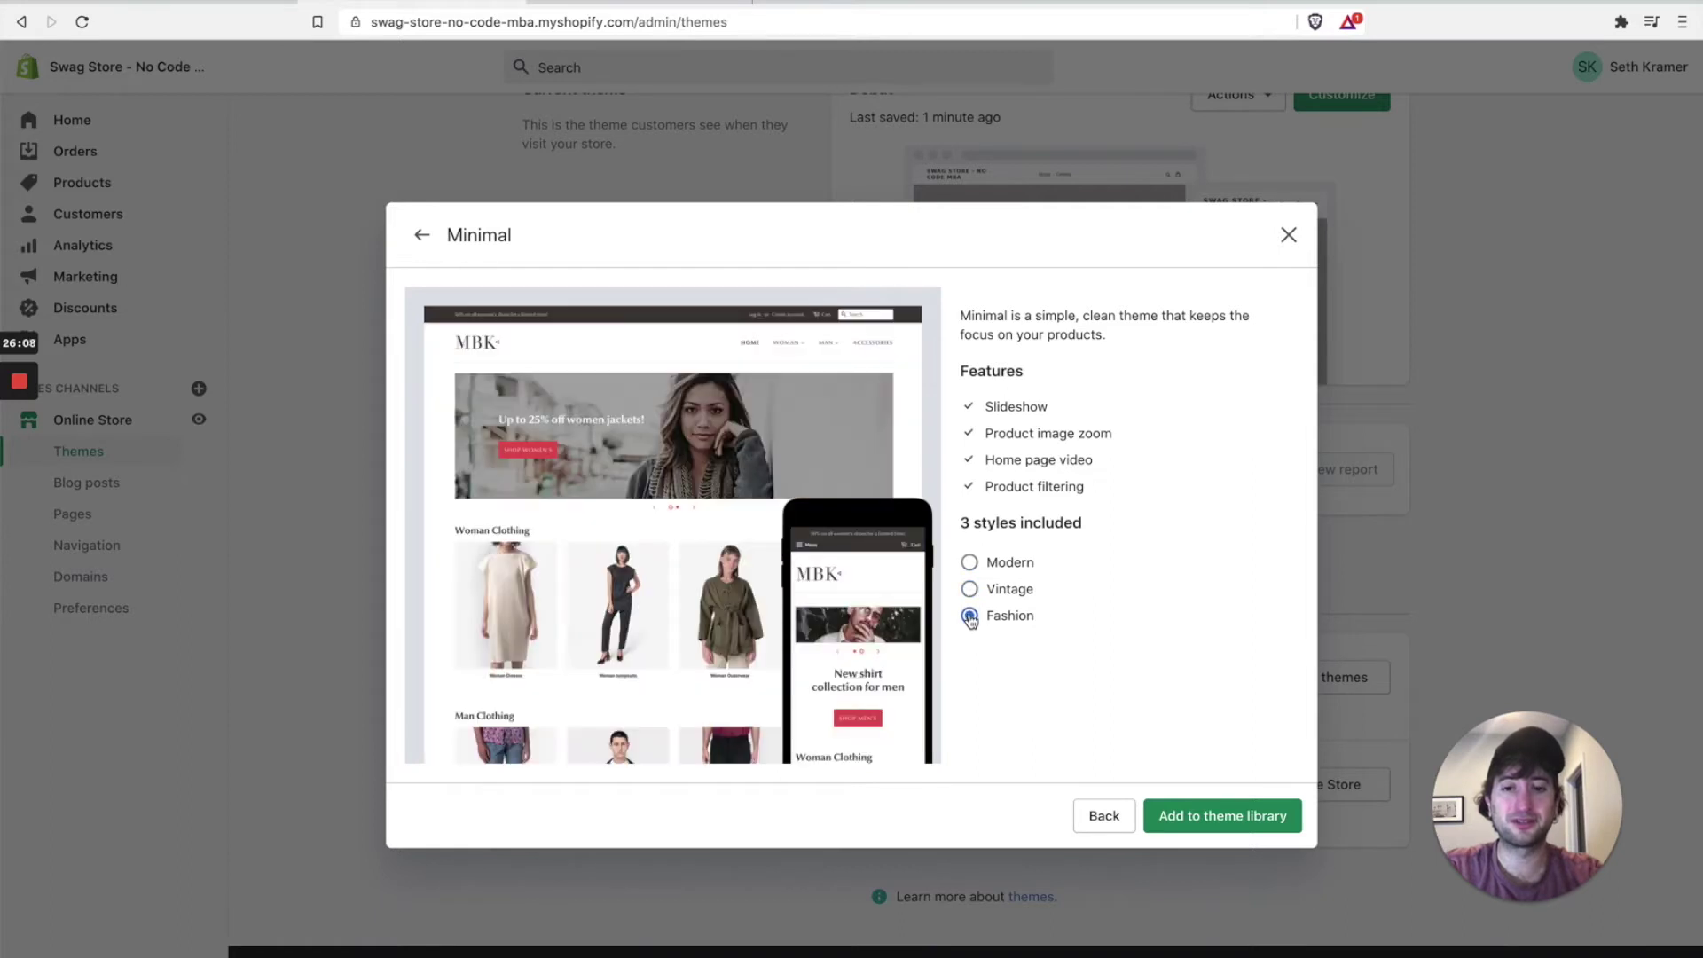
pyautogui.click(970, 590)
pyautogui.click(970, 564)
pyautogui.click(971, 591)
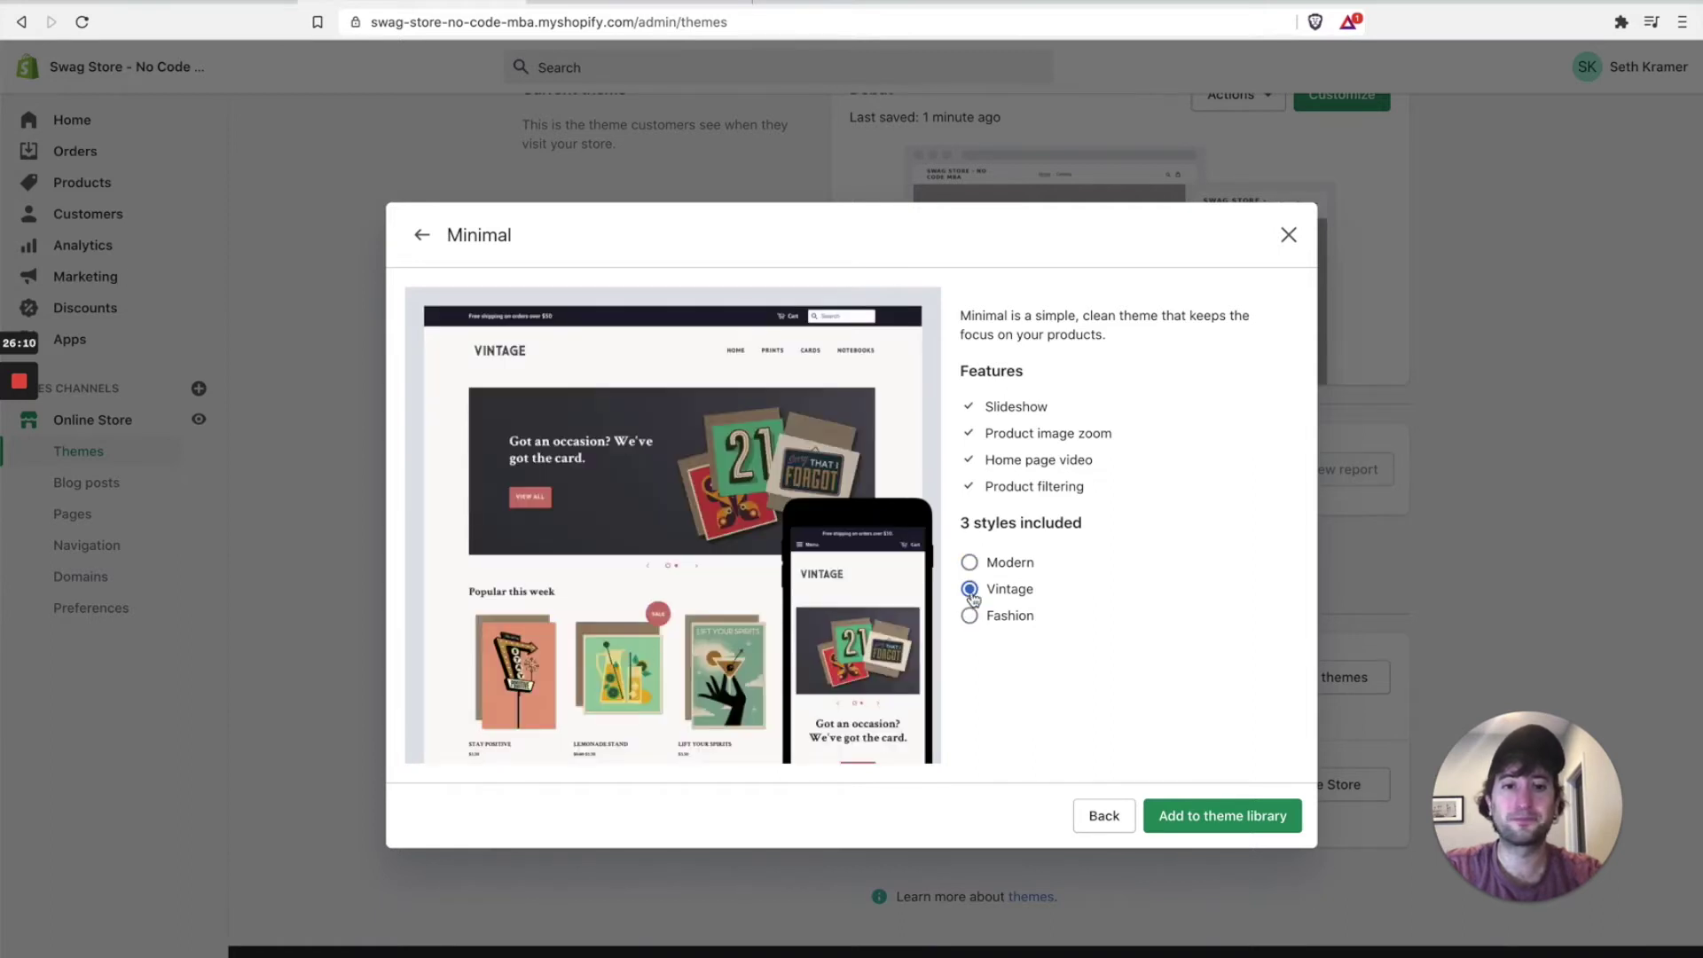
pyautogui.click(1229, 818)
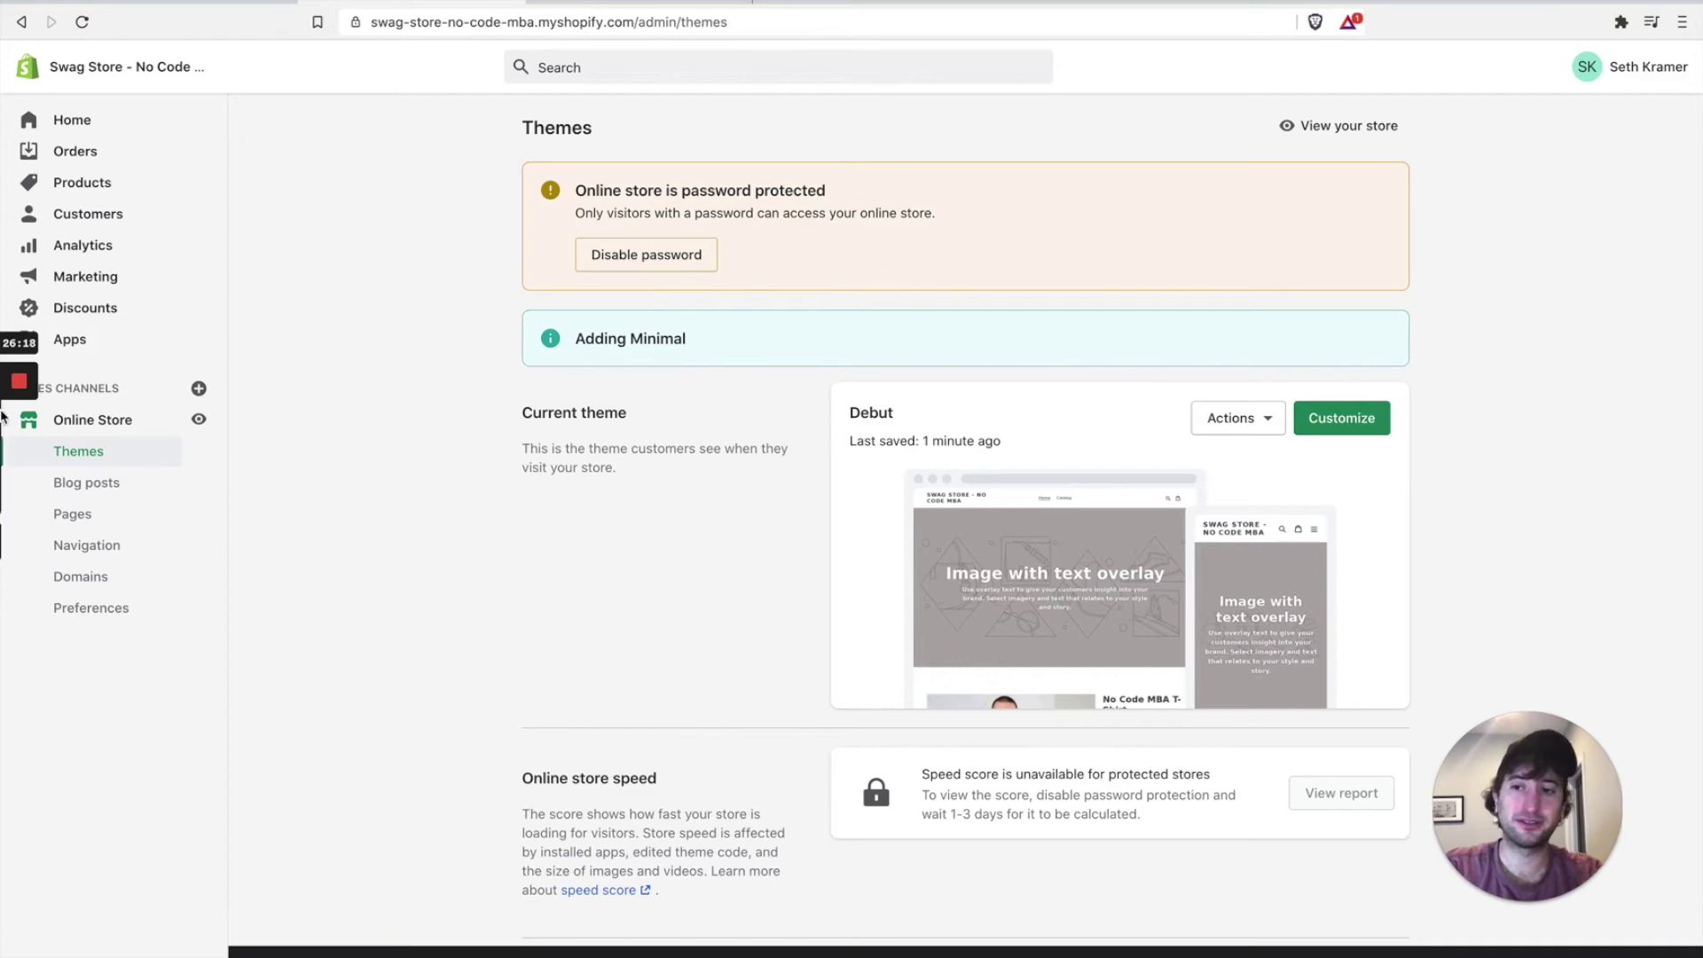
# Find the newly added Minimal theme in the theme library and open its storefront preview
pyautogui.scroll(-5, 441, 479)
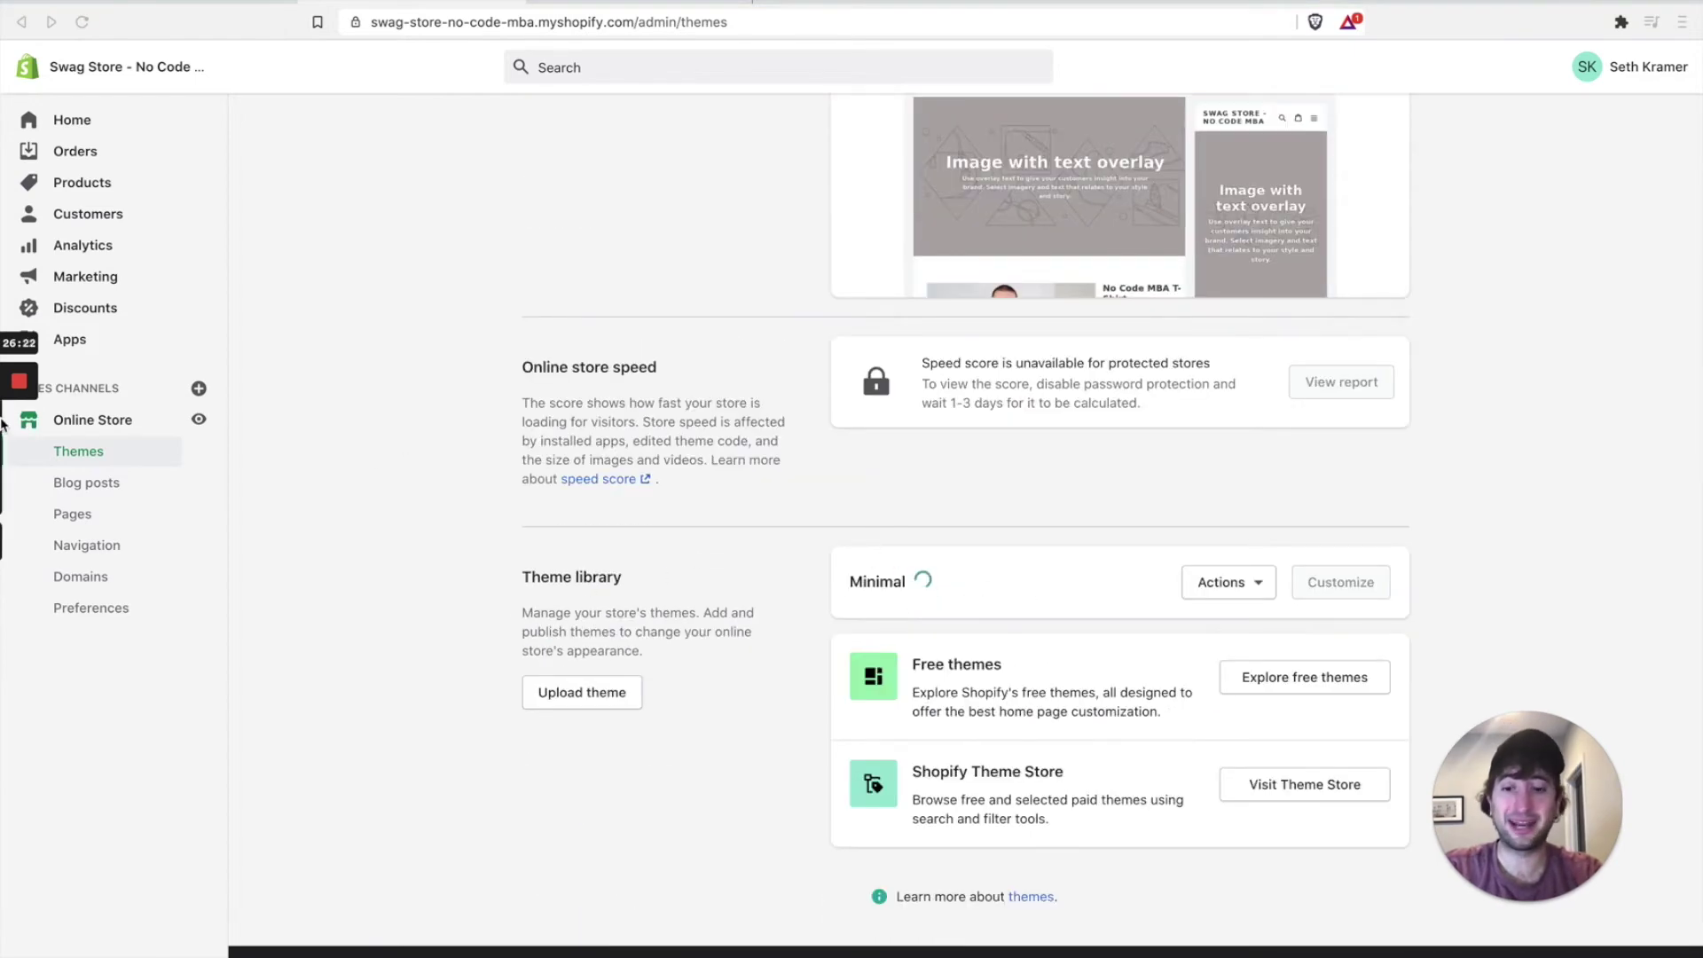
pyautogui.scroll(-1, 752, 408)
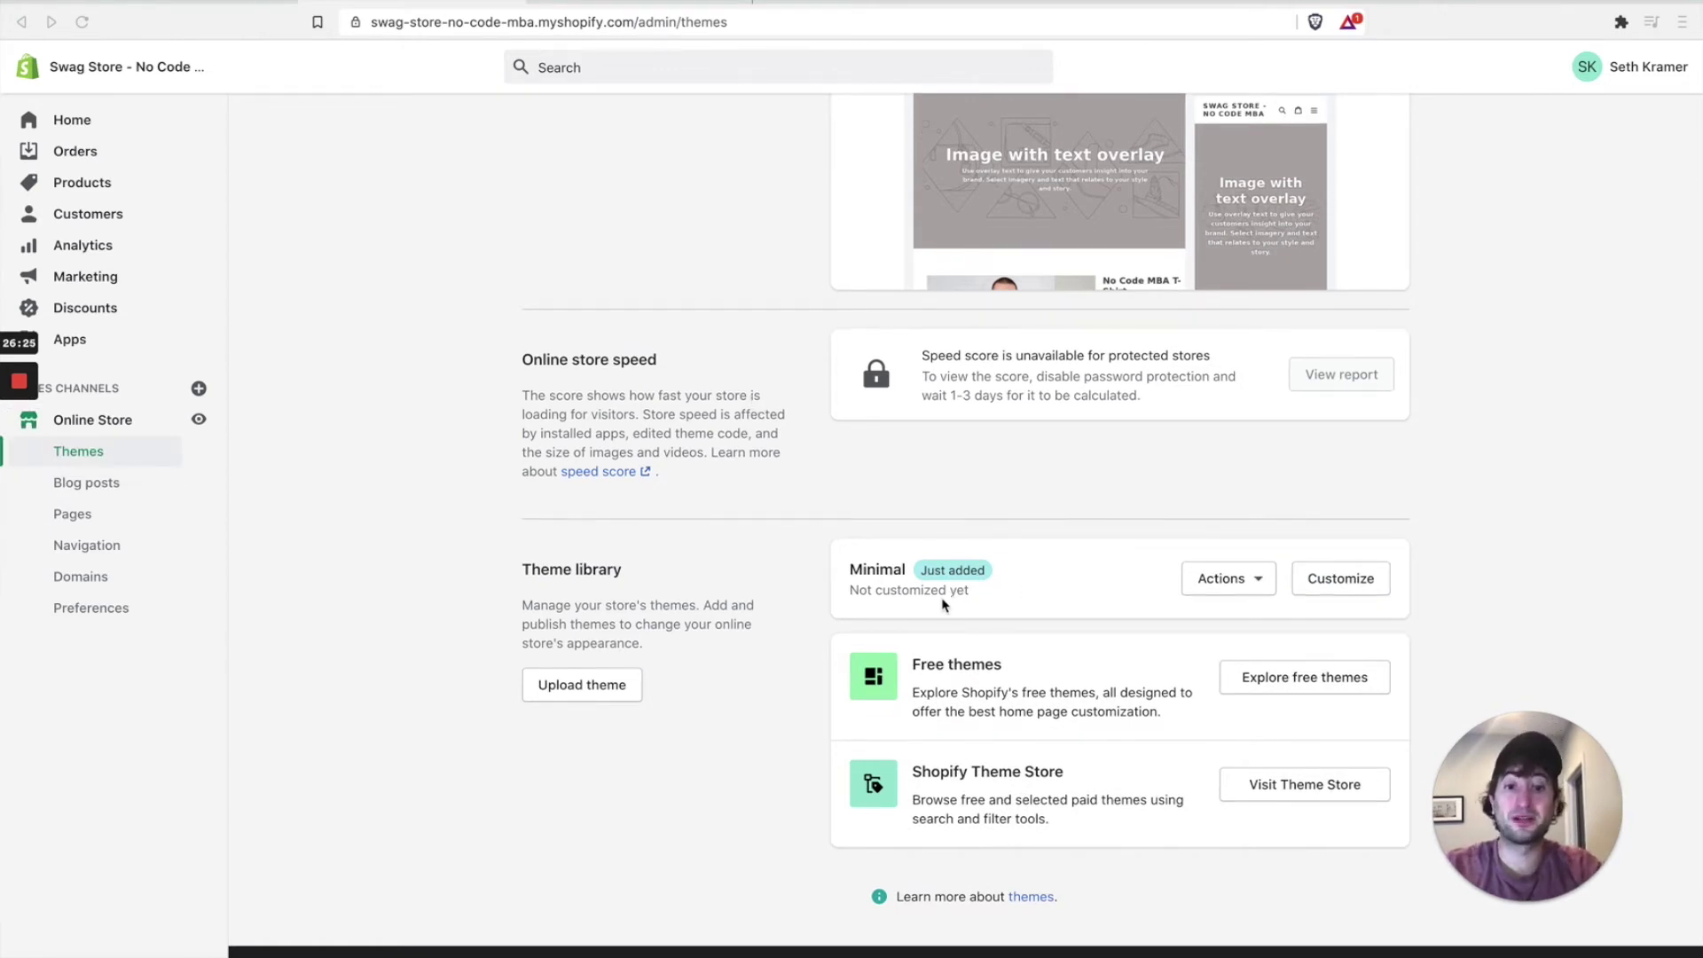
pyautogui.scroll(1, 1022, 612)
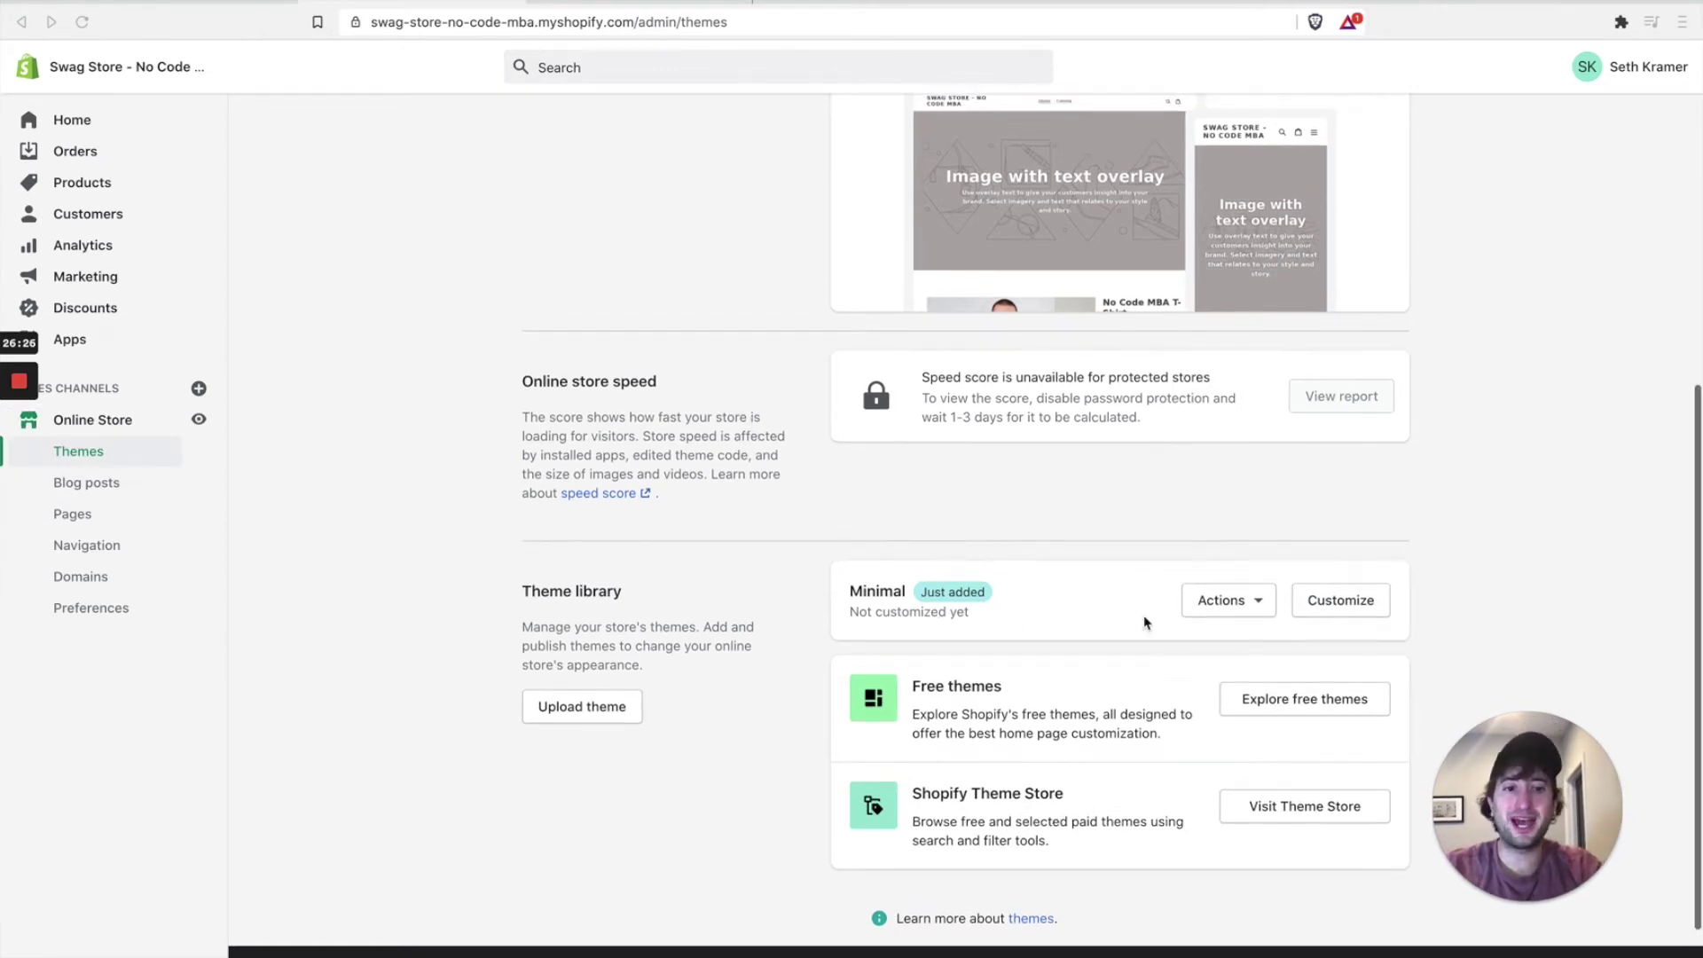
pyautogui.click(1259, 607)
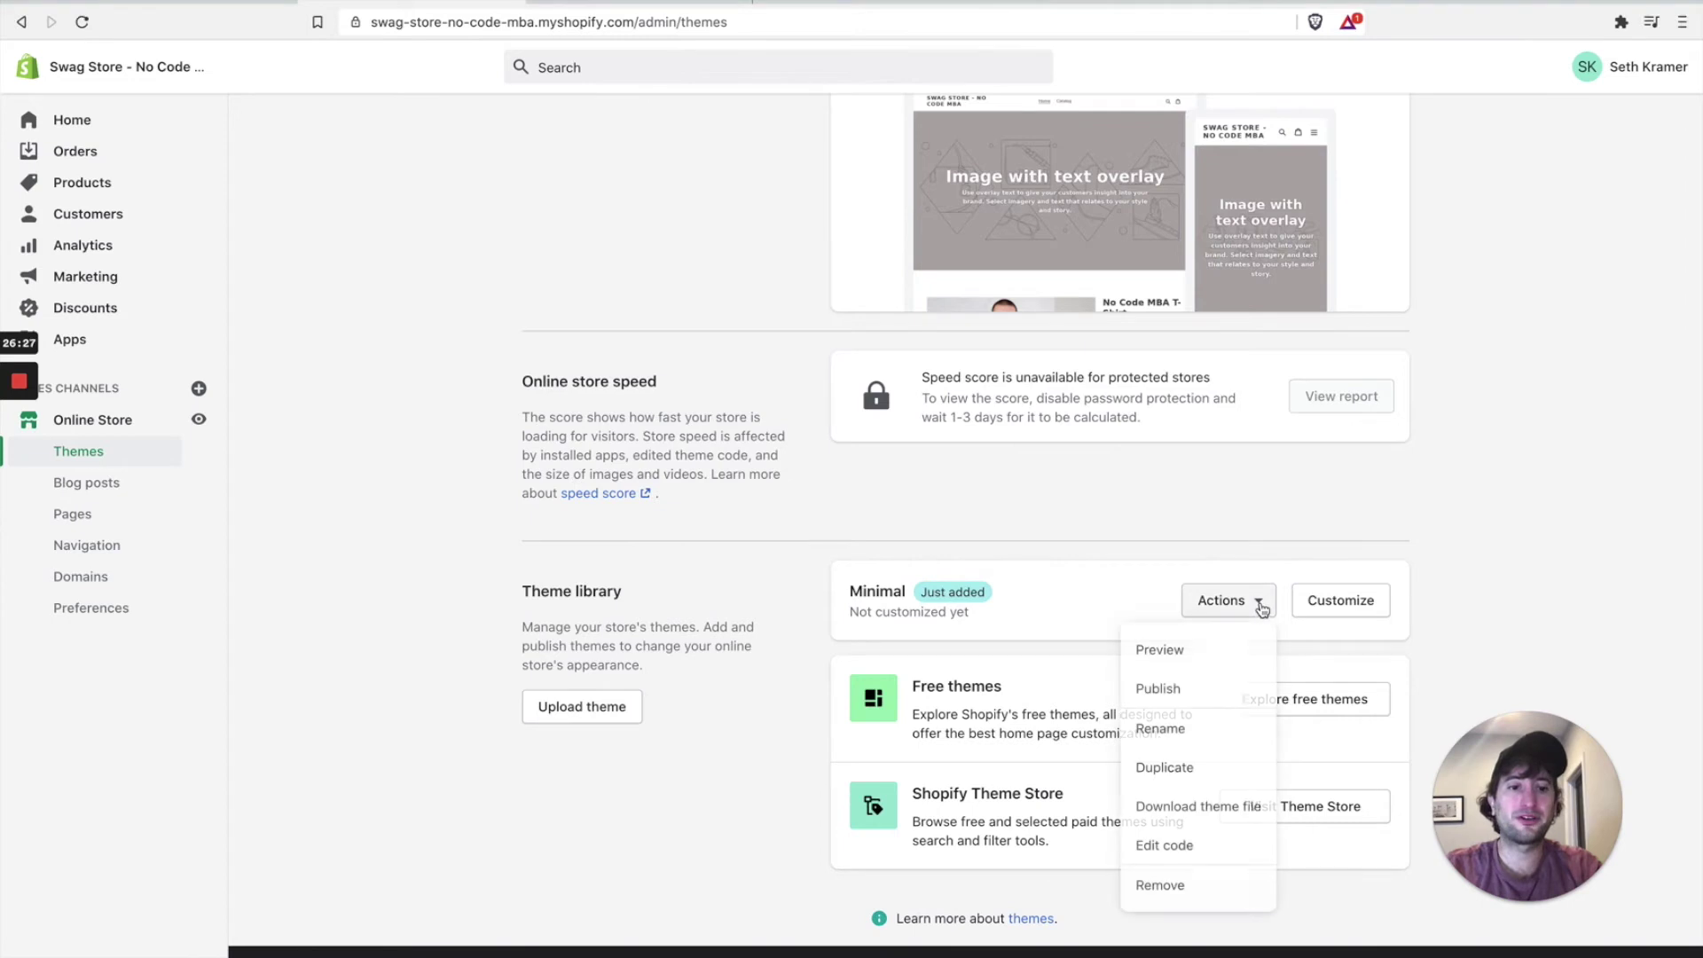
pyautogui.click(1230, 655)
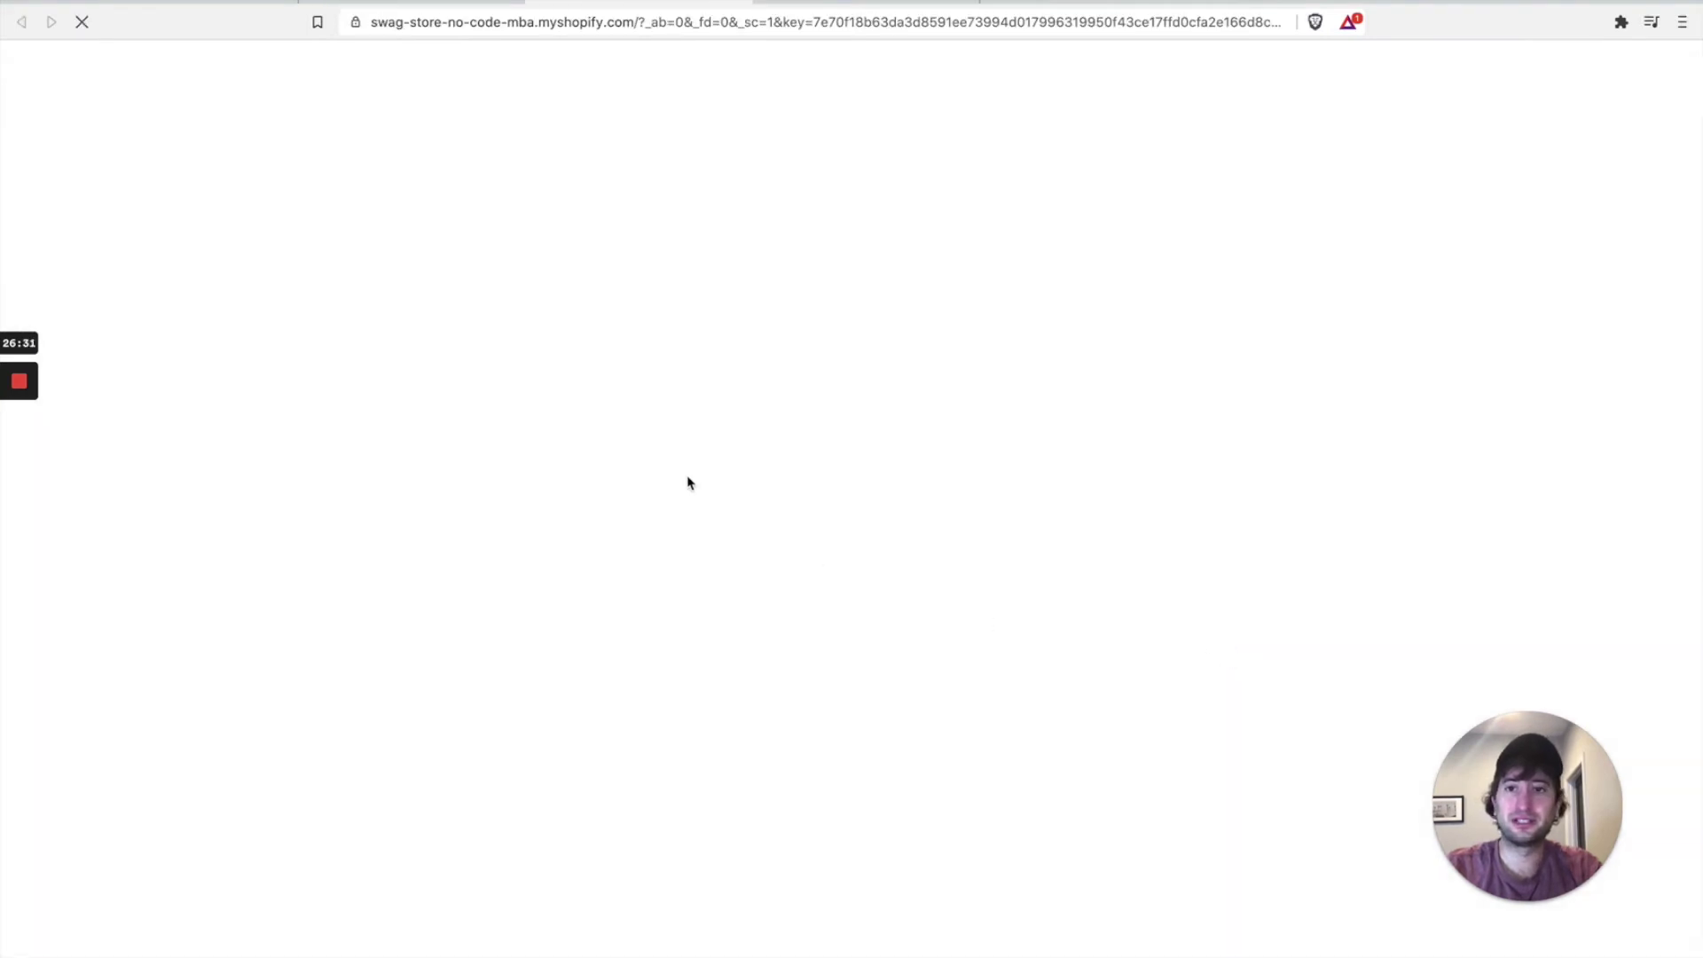
# Examine the Minimal home page preview, including the image slideshow, News, Popular this week and the featured product
pyautogui.scroll(-5, 689, 483)
pyautogui.scroll(-3, 688, 483)
pyautogui.scroll(7, 591, 716)
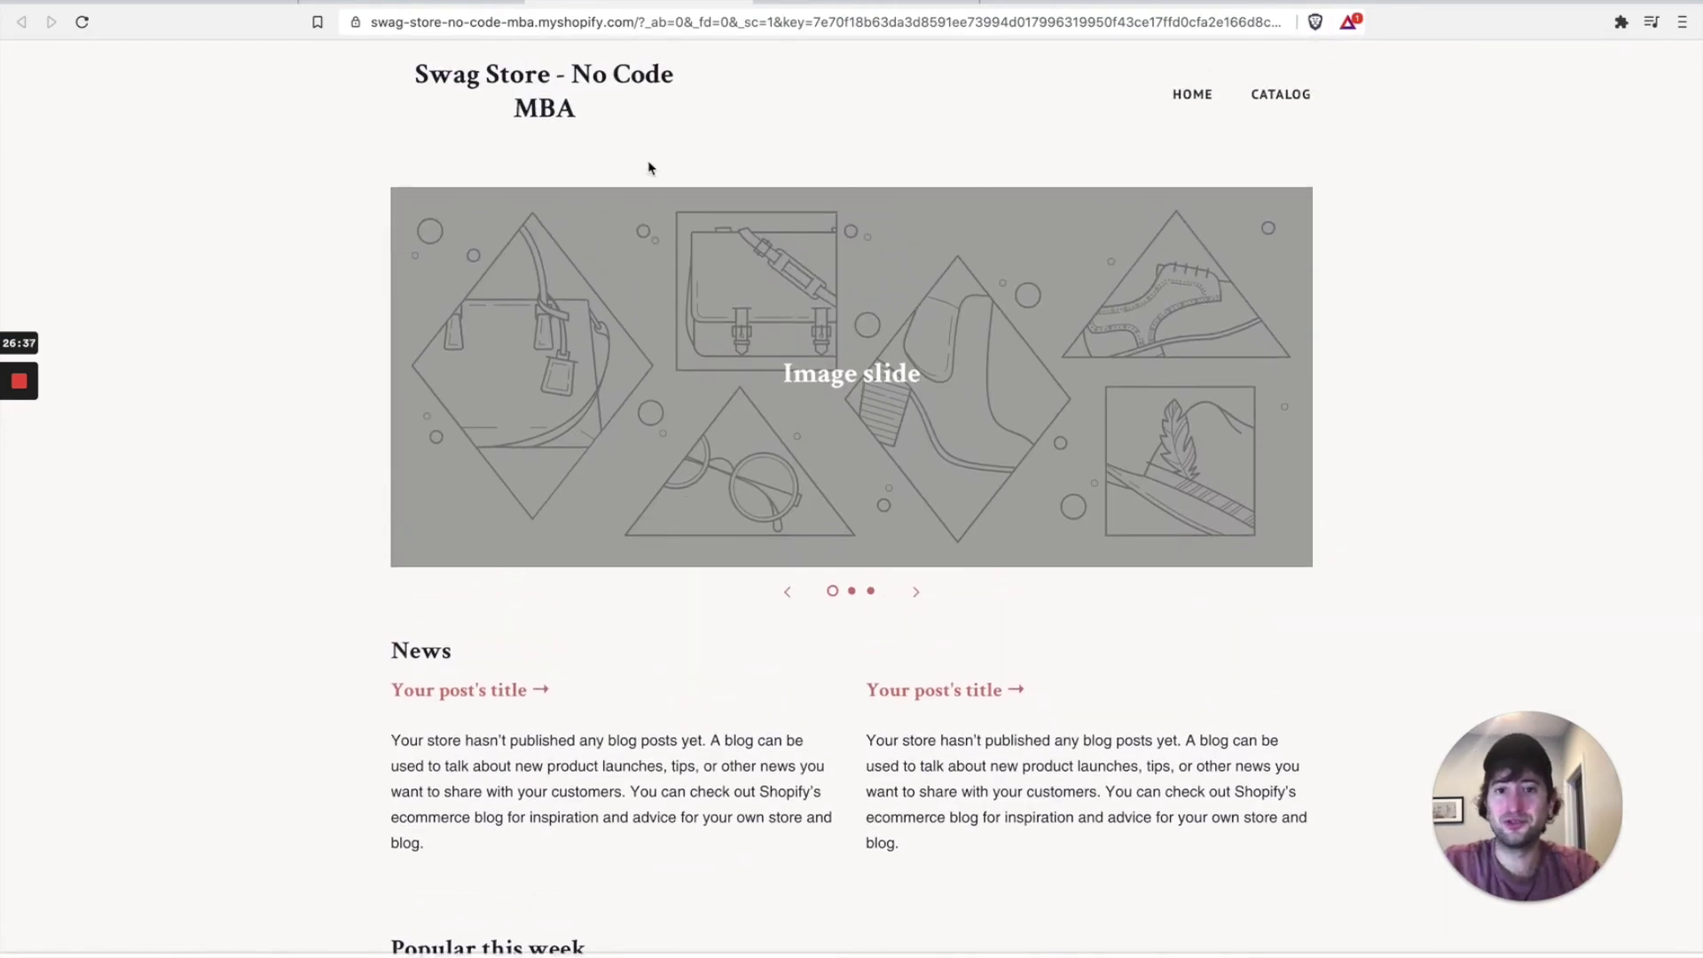
pyautogui.scroll(-8, 648, 167)
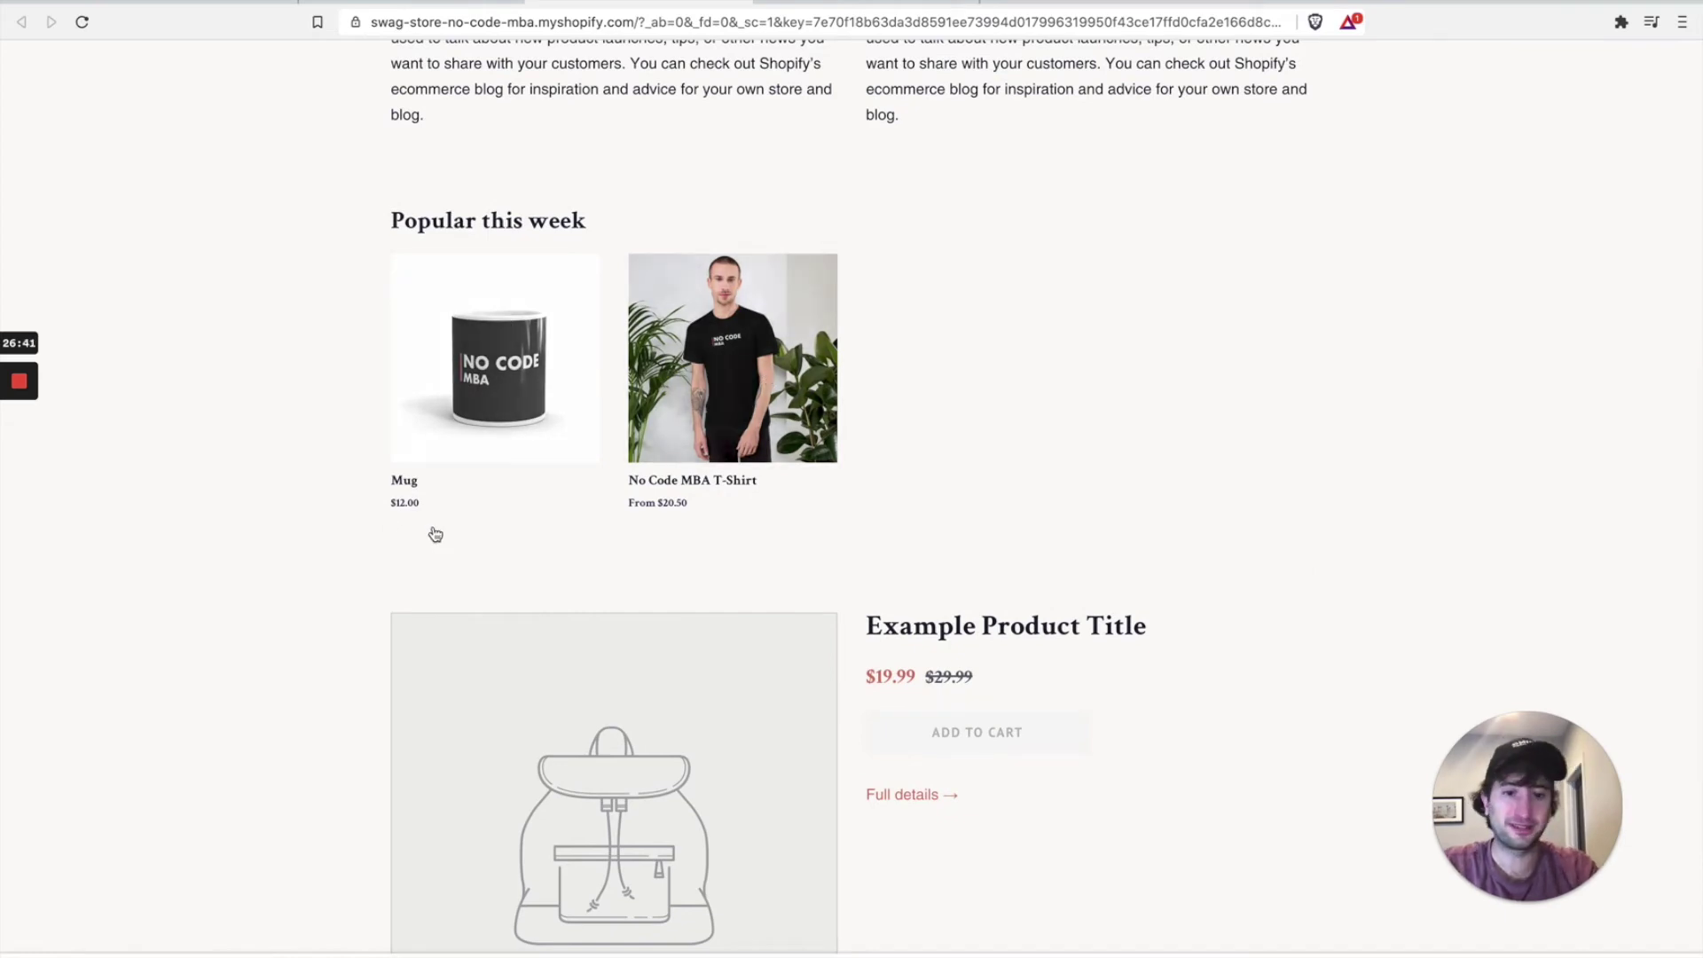
pyautogui.scroll(-6, 435, 534)
pyautogui.scroll(10, 434, 532)
pyautogui.scroll(2, 434, 532)
pyautogui.scroll(-5, 434, 533)
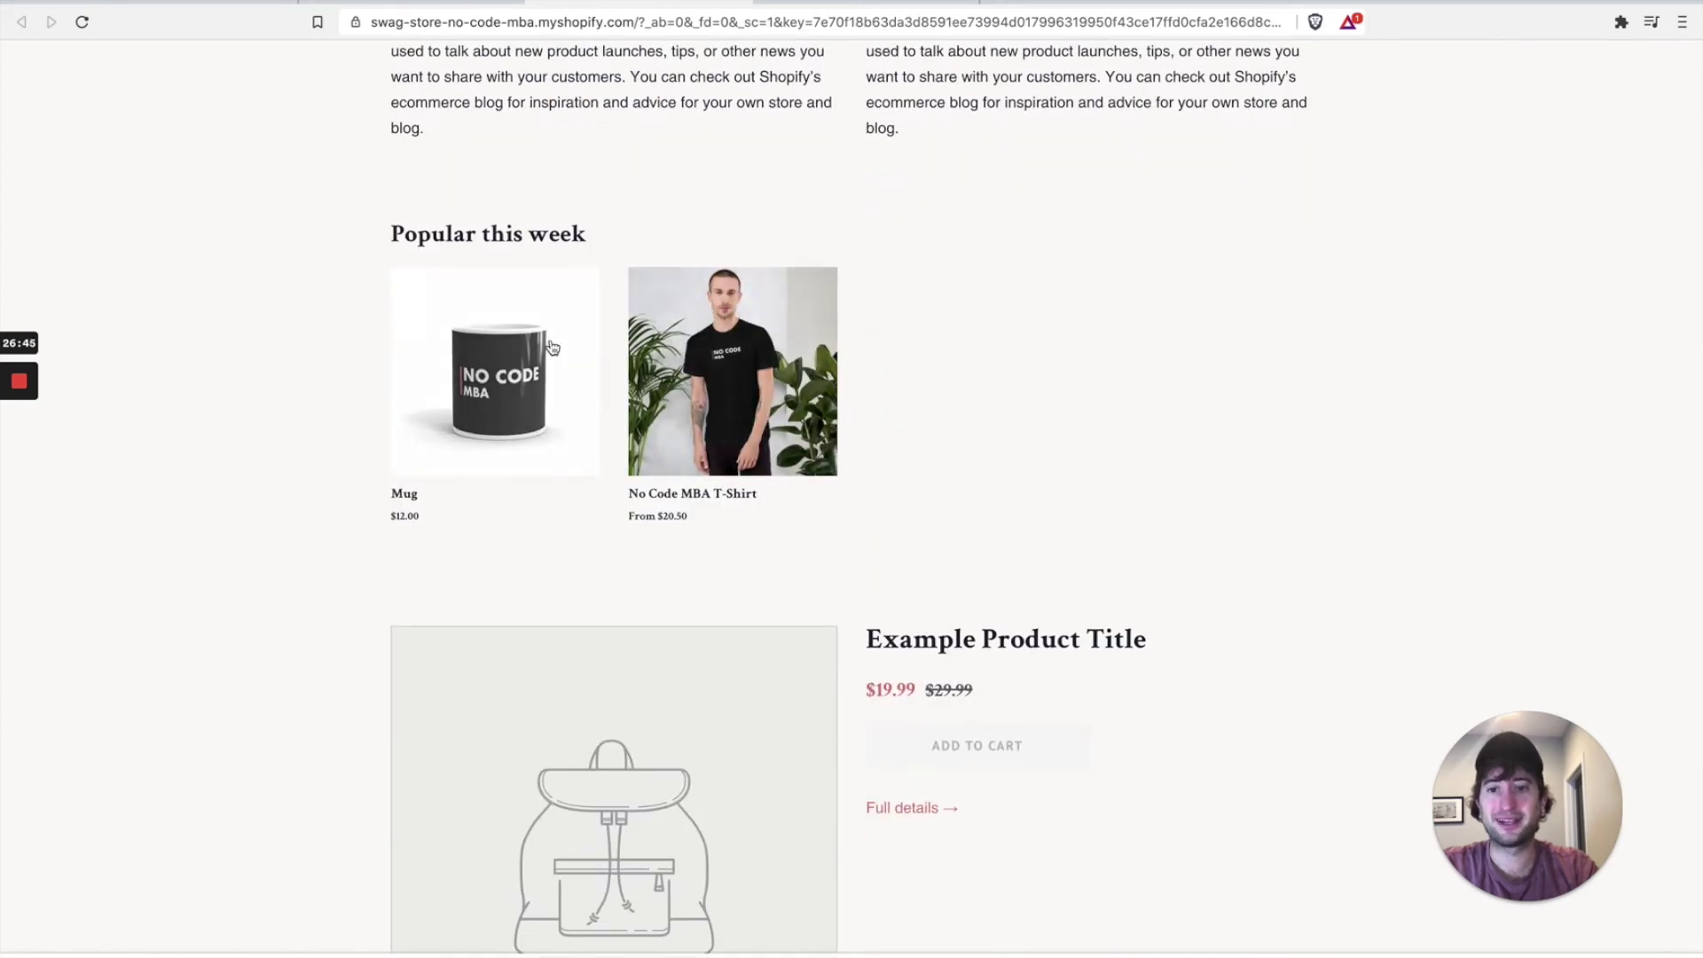
pyautogui.scroll(-2, 528, 361)
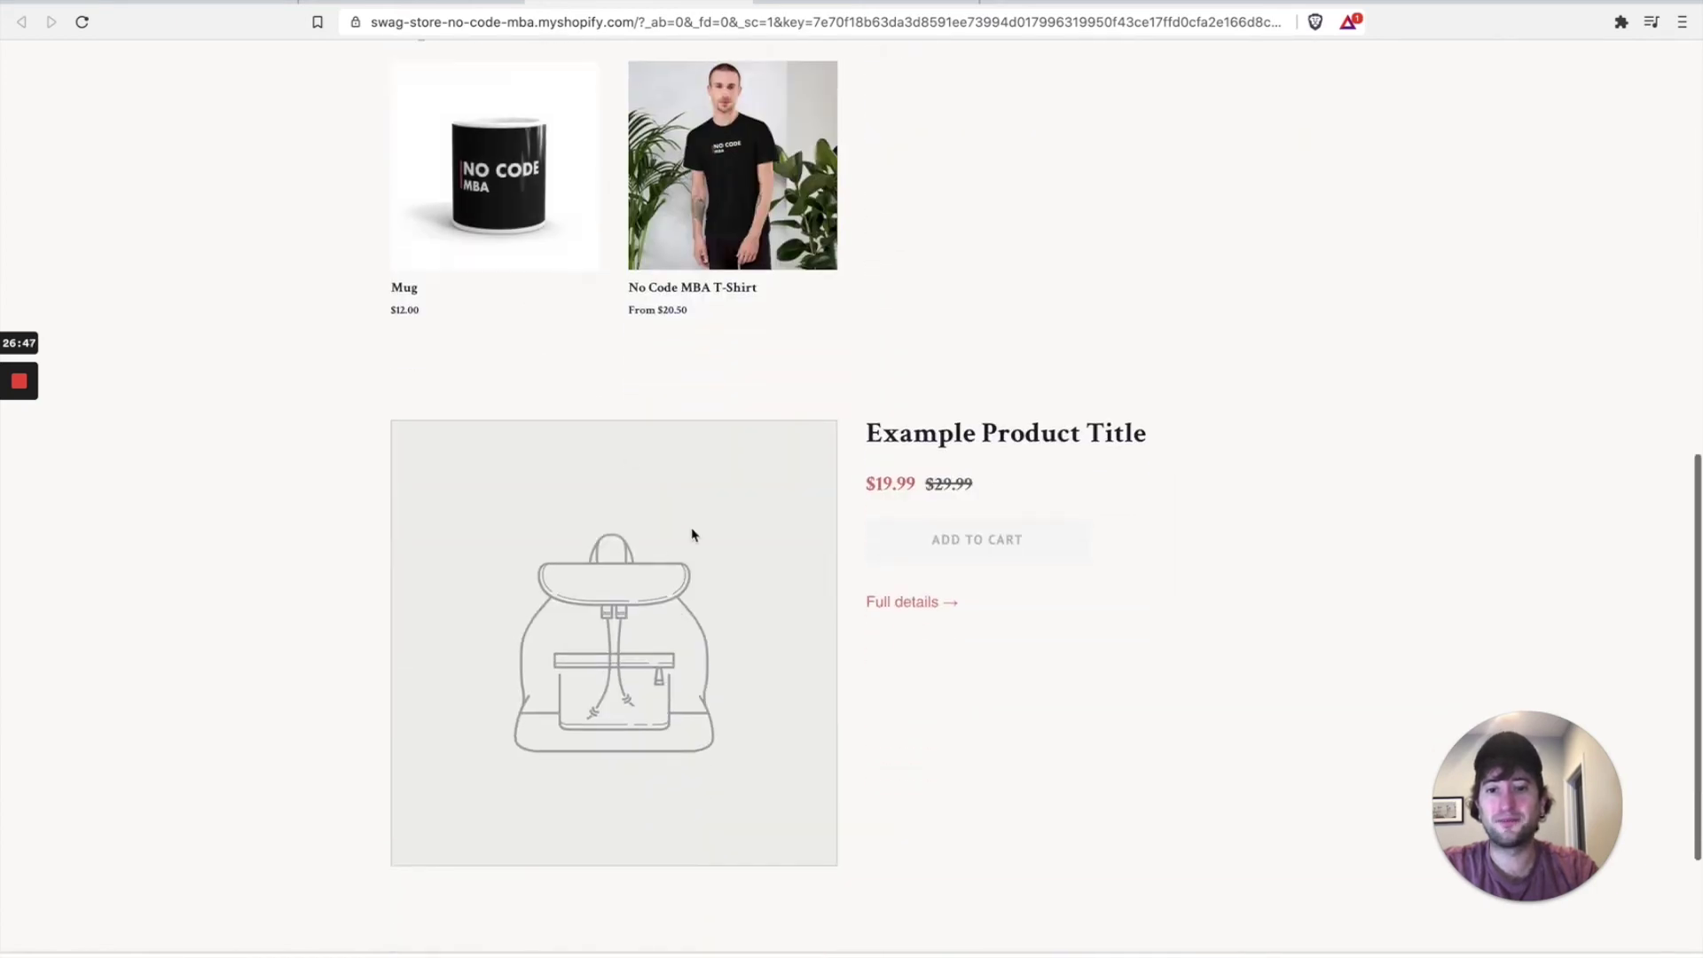
# Check the No Code MBA T-Shirt product page in the preview, and return to the home page to review its News and Popular this week sections
pyautogui.scroll(4, 745, 532)
pyautogui.click(811, 527)
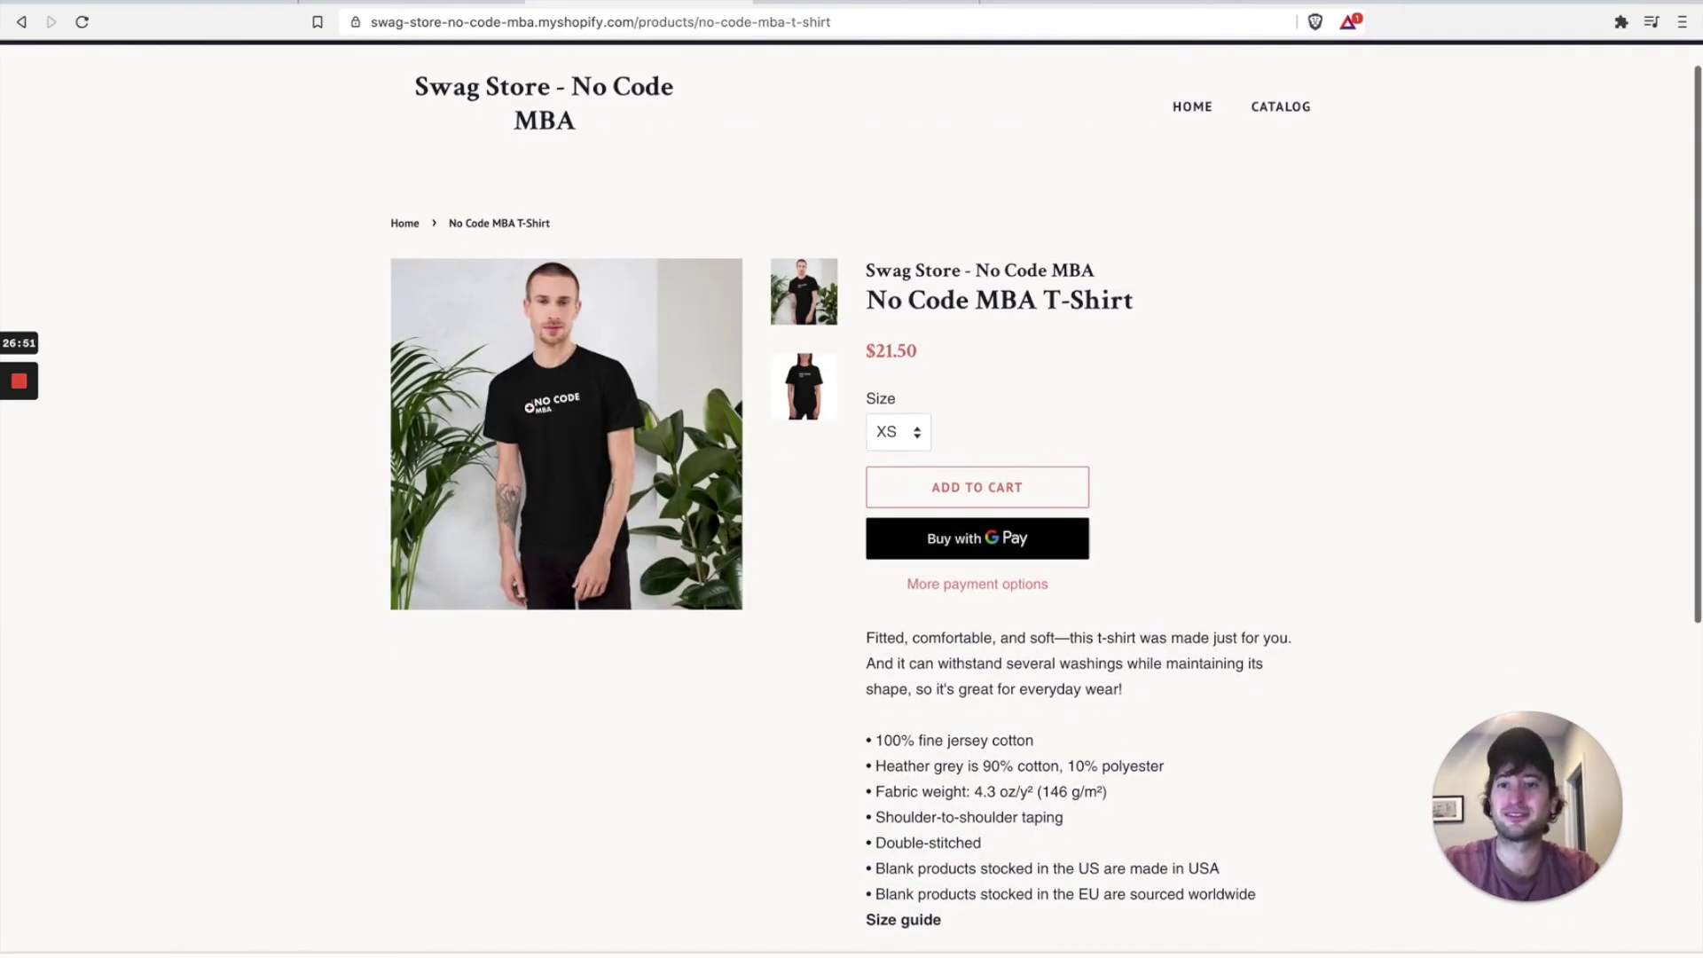
pyautogui.scroll(-7, 551, 378)
pyautogui.scroll(8, 551, 379)
pyautogui.hotkey('alt', 'Left')
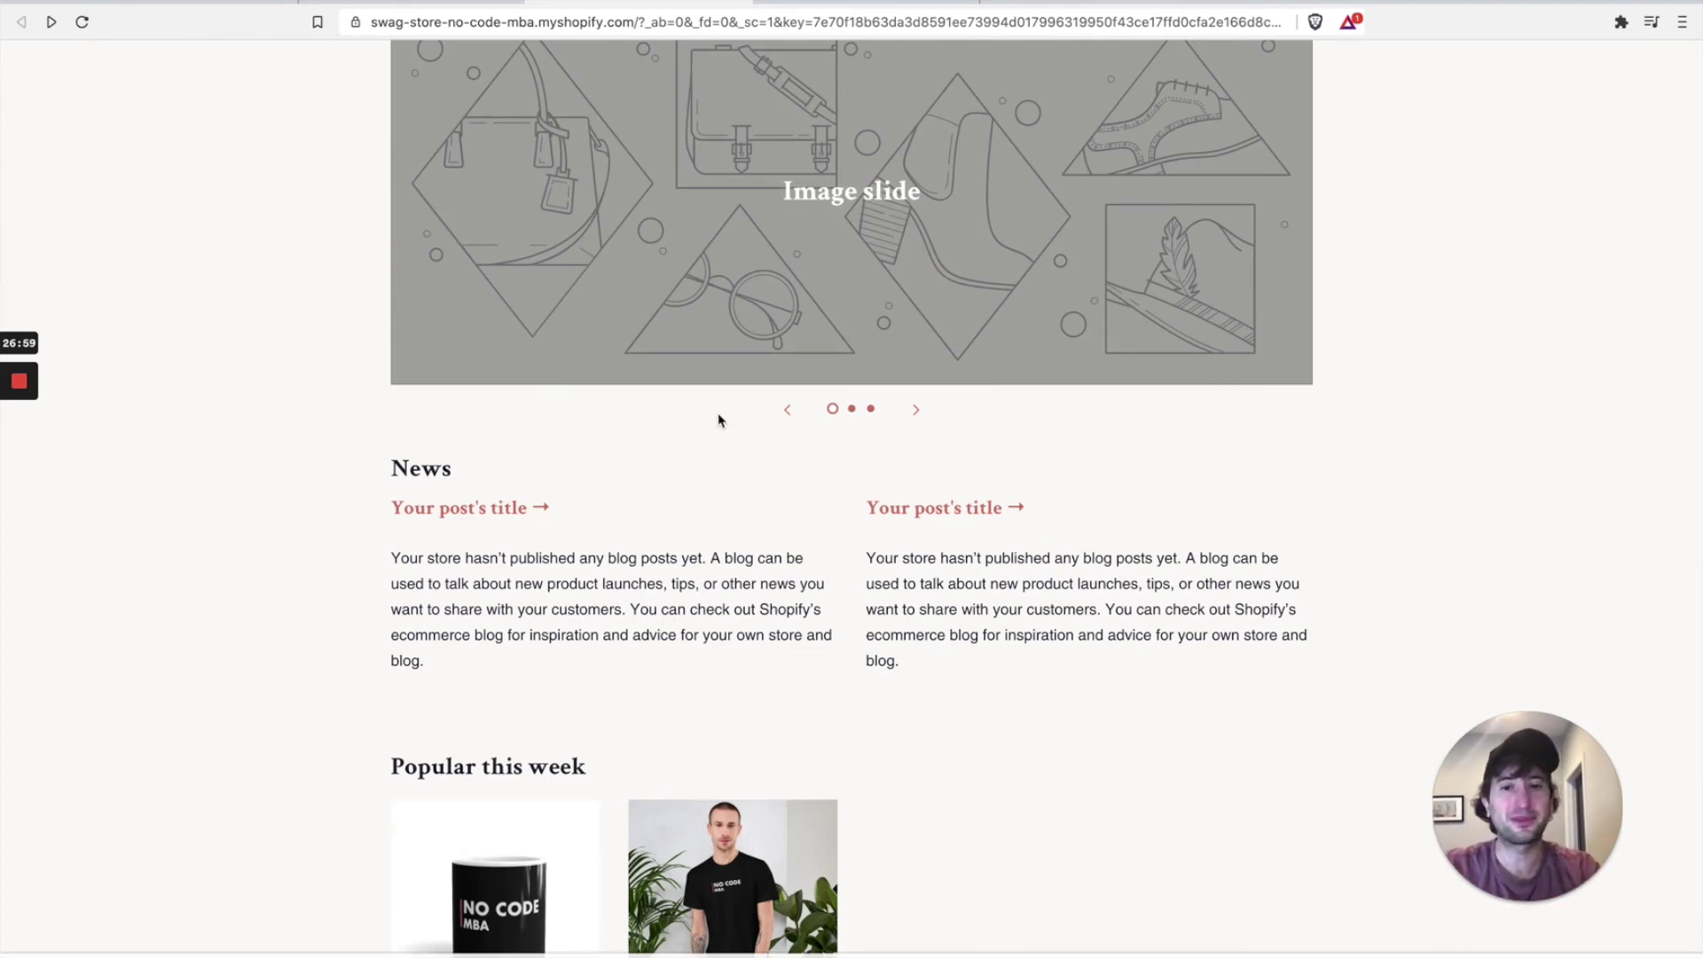
pyautogui.scroll(-5, 684, 452)
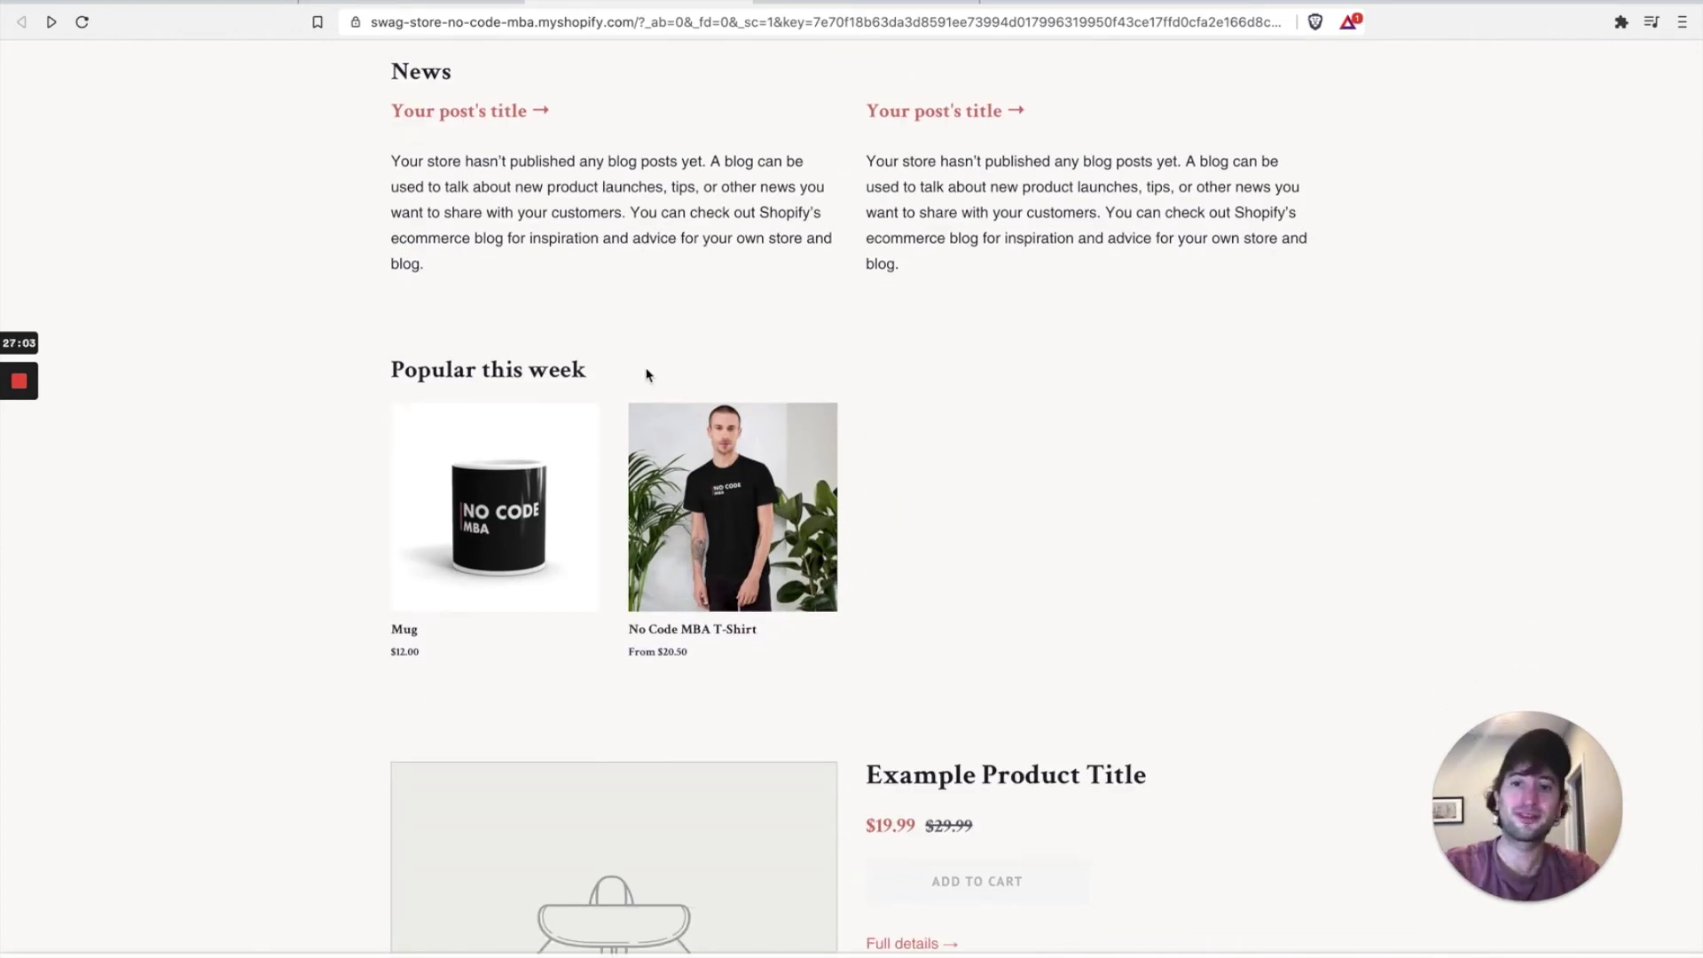
pyautogui.scroll(4, 577, 383)
pyautogui.scroll(-6, 573, 443)
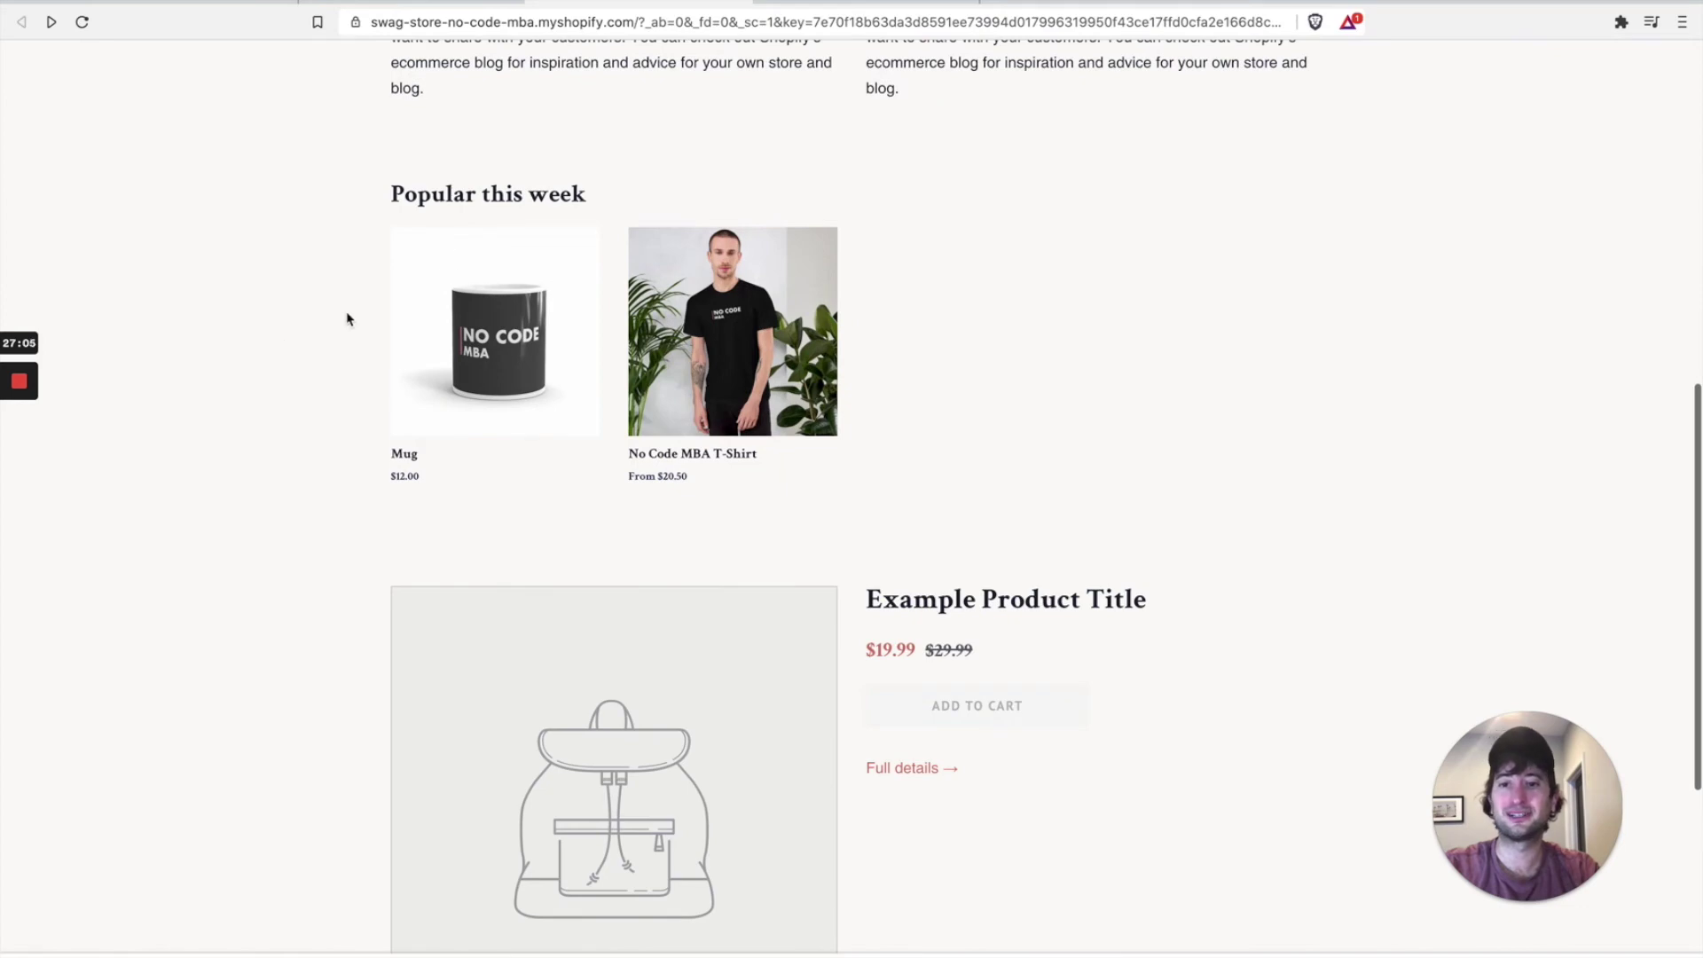
# Open the Minimal theme for customization and set the home page's featured product to No Code MBA T-Shirt
pyautogui.click(409, 2)
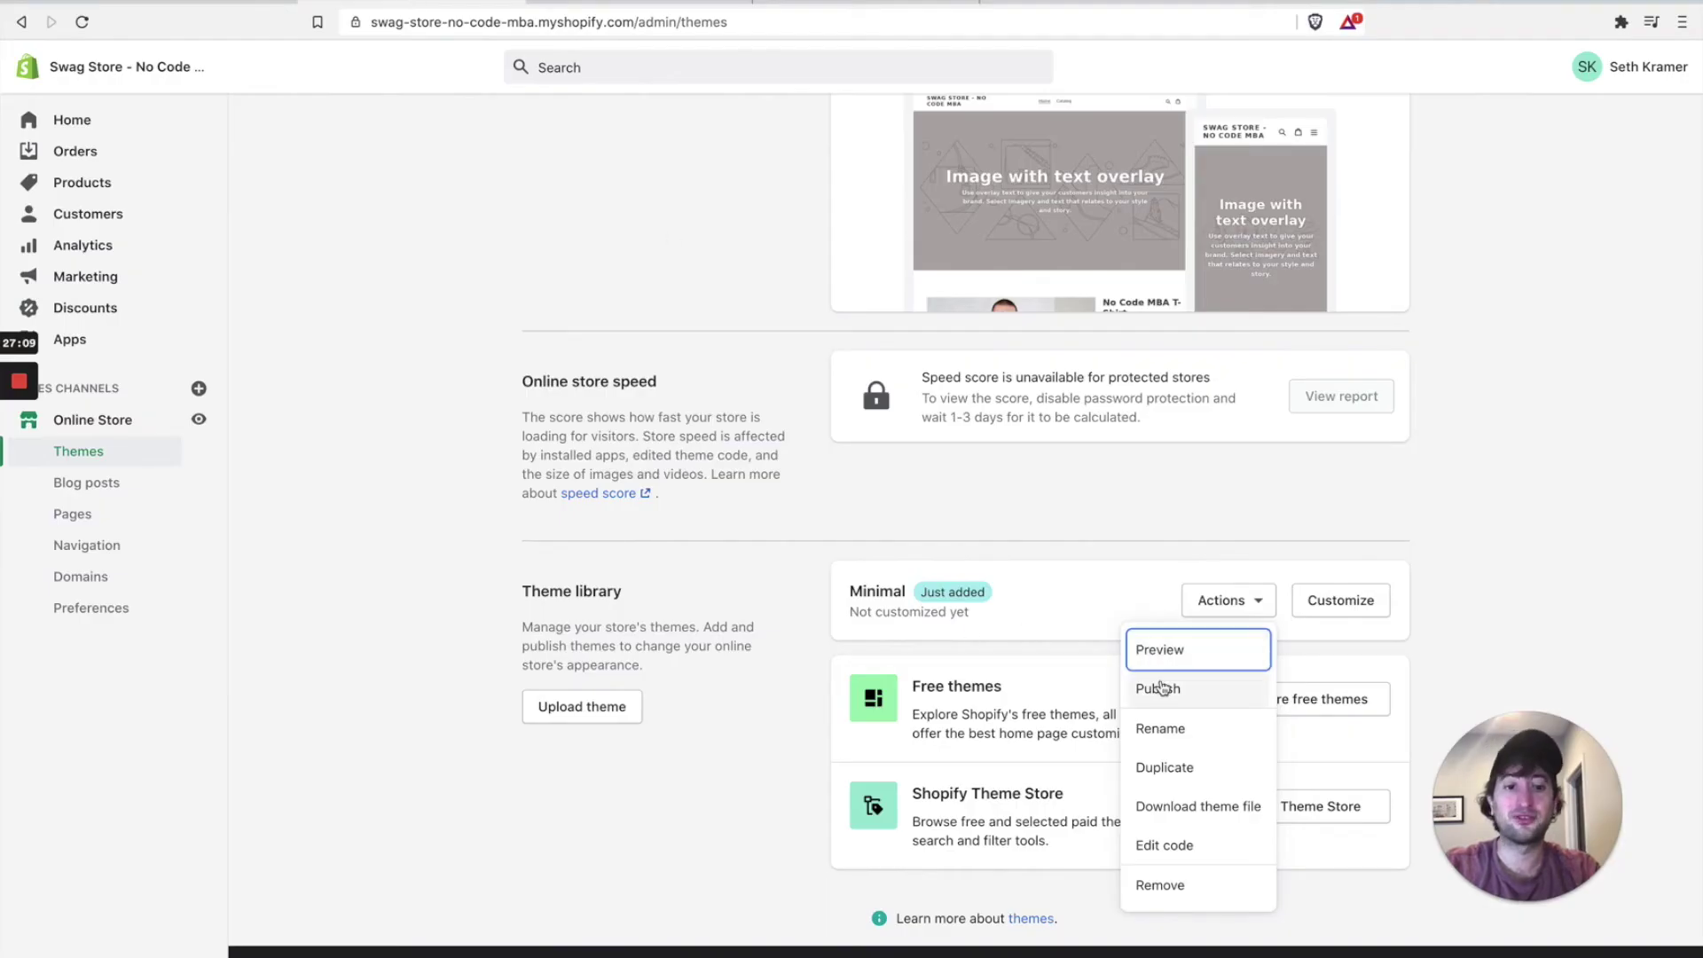
pyautogui.click(1338, 601)
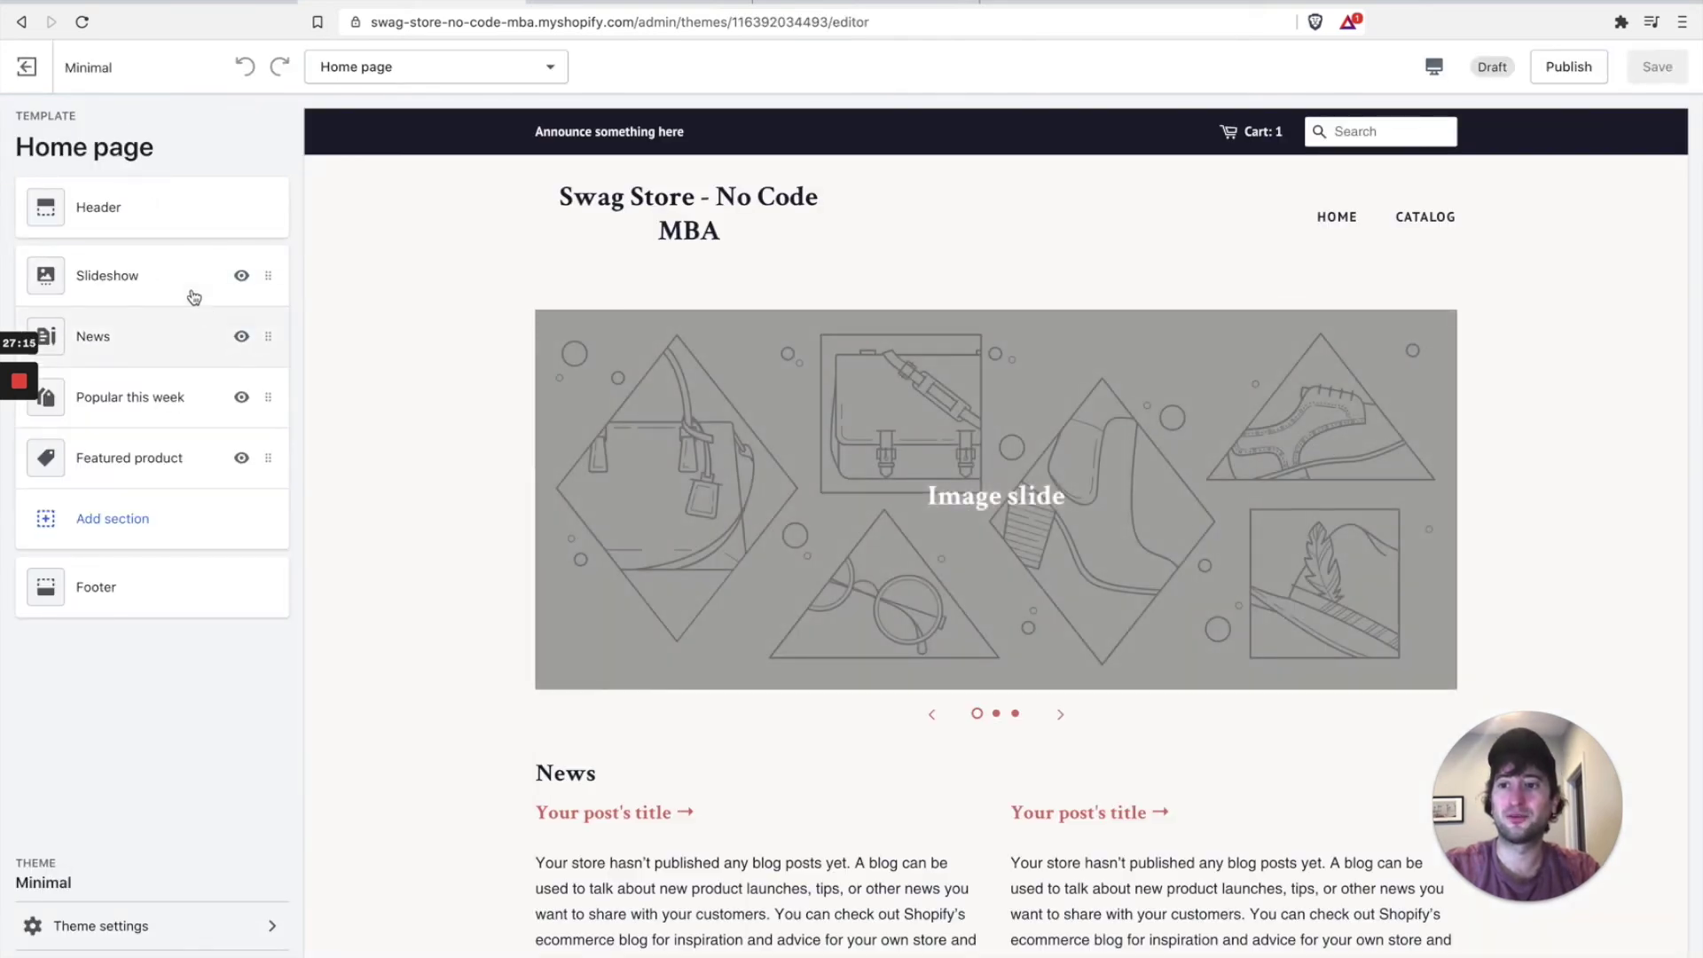
pyautogui.scroll(-9, 531, 540)
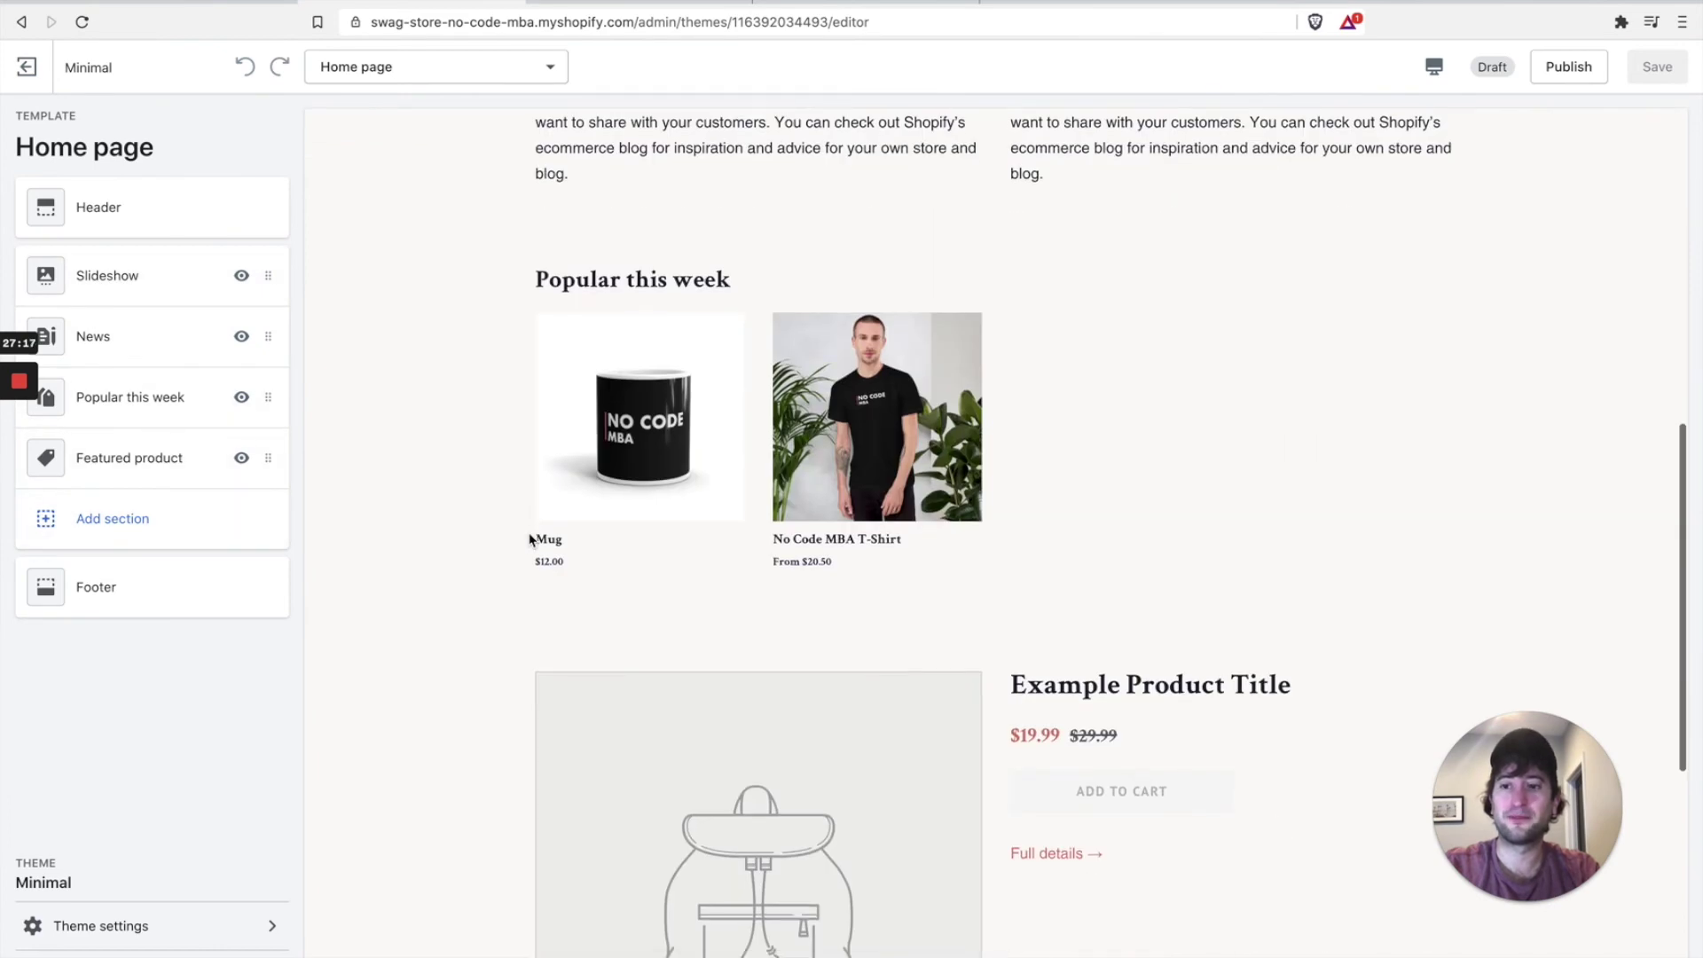
pyautogui.click(186, 468)
pyautogui.click(160, 317)
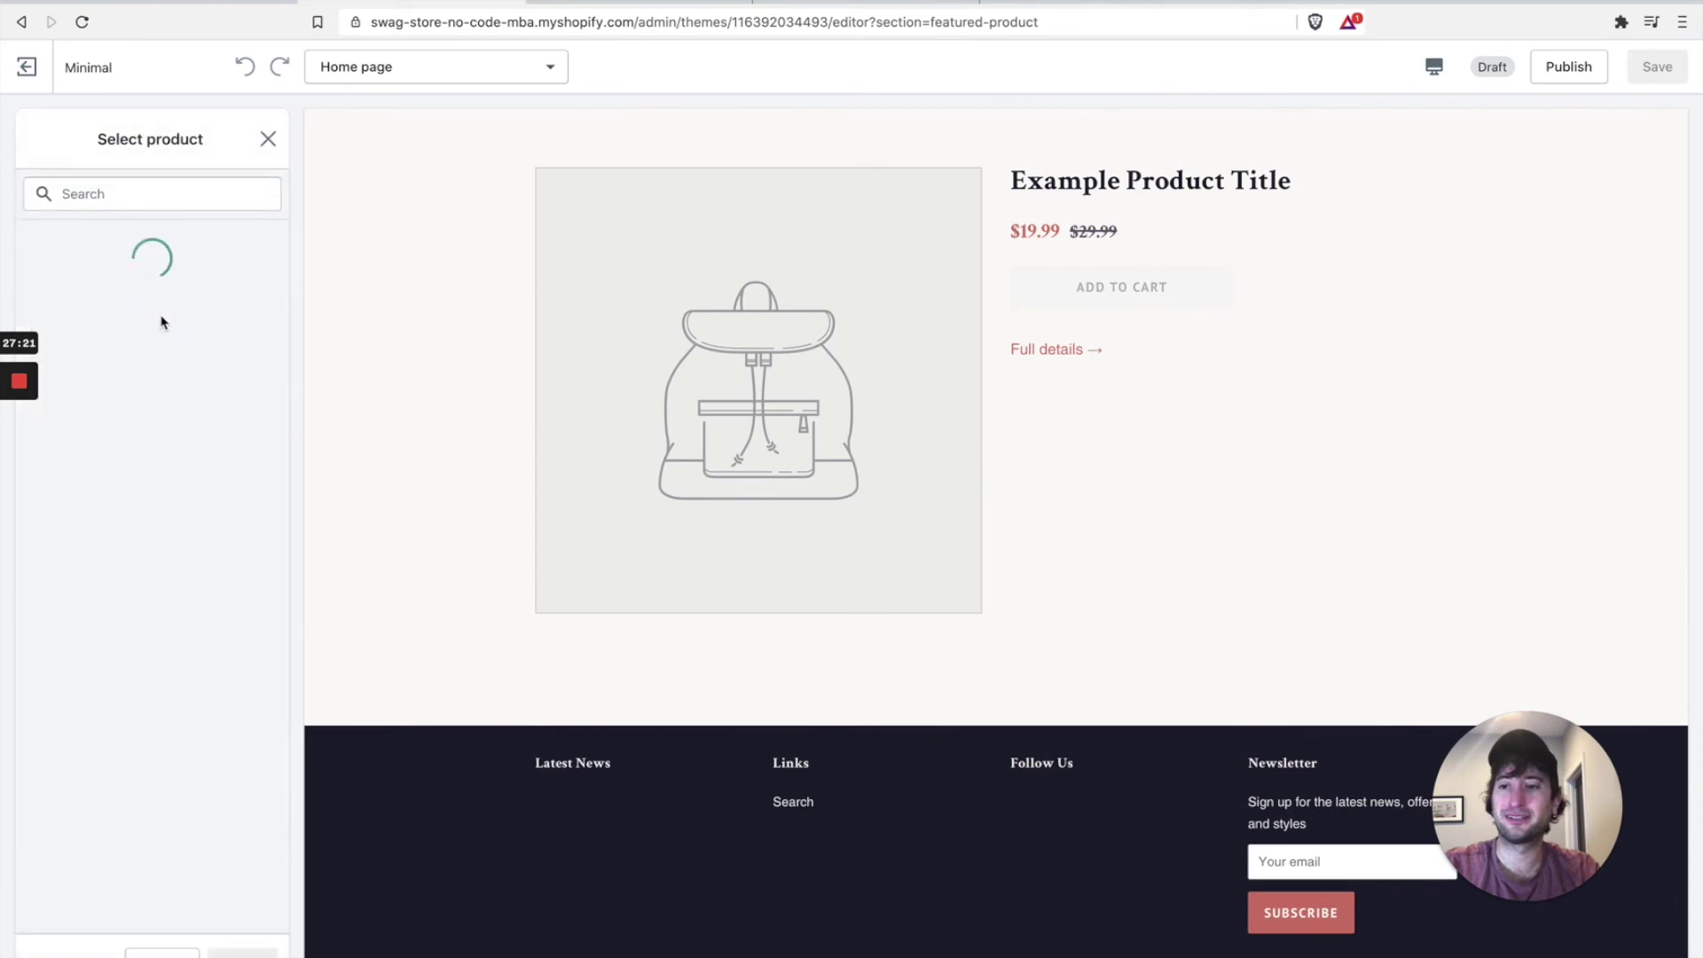
pyautogui.click(163, 359)
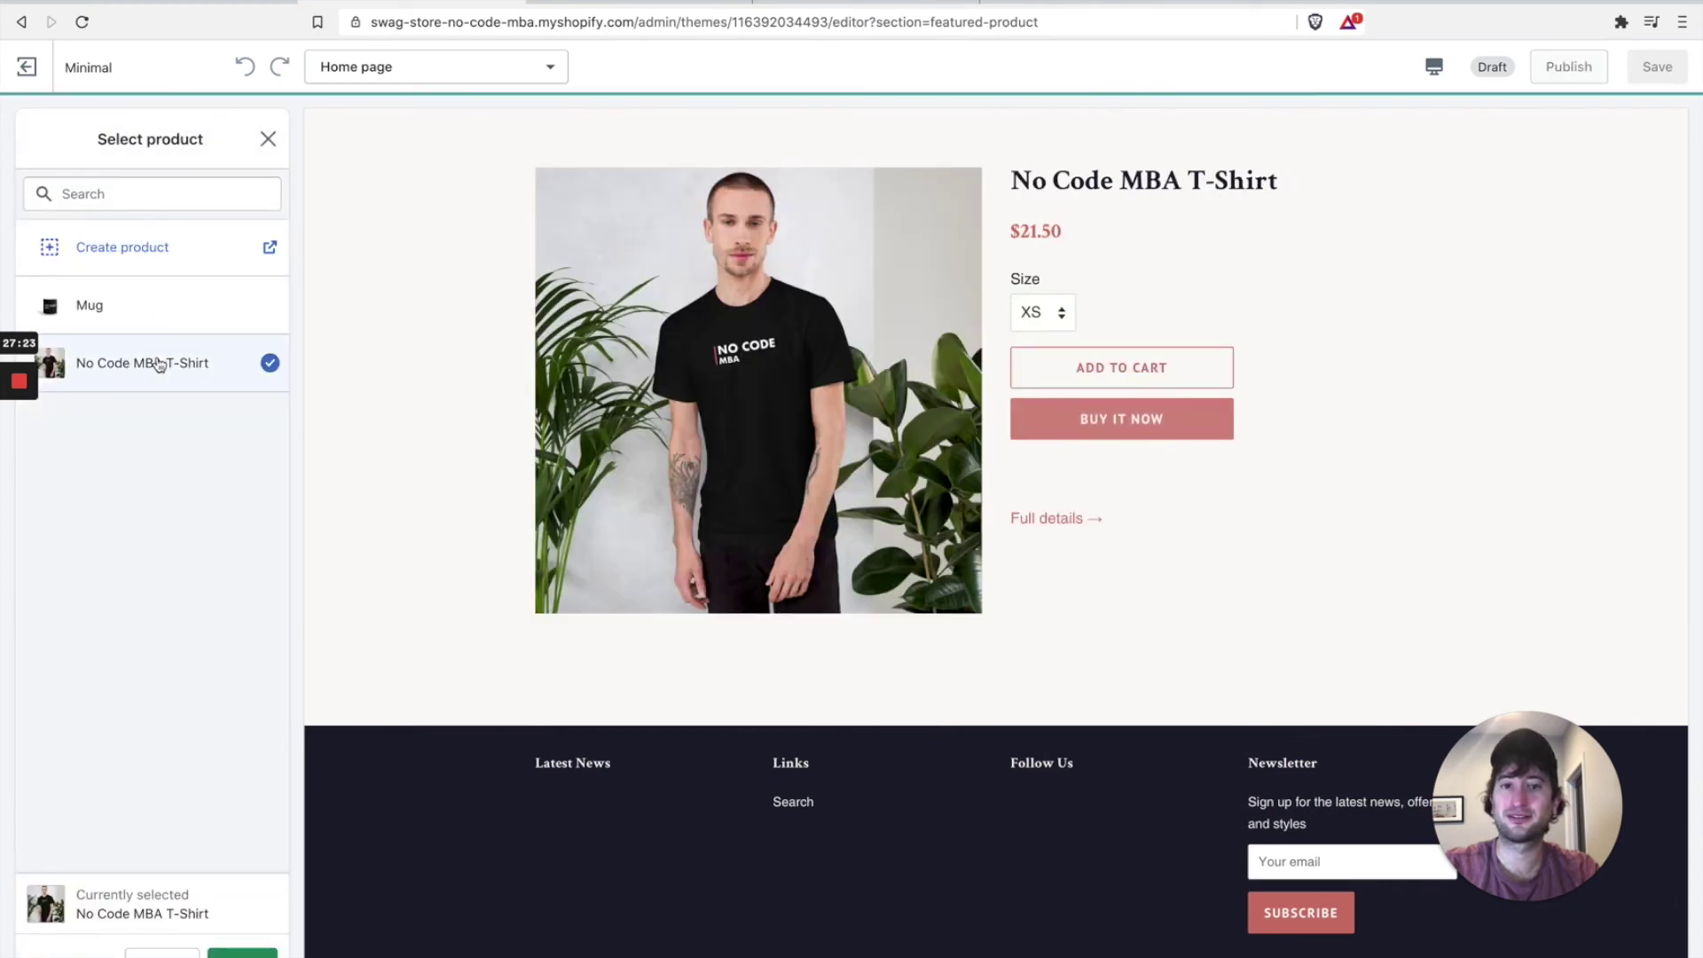
pyautogui.click(253, 952)
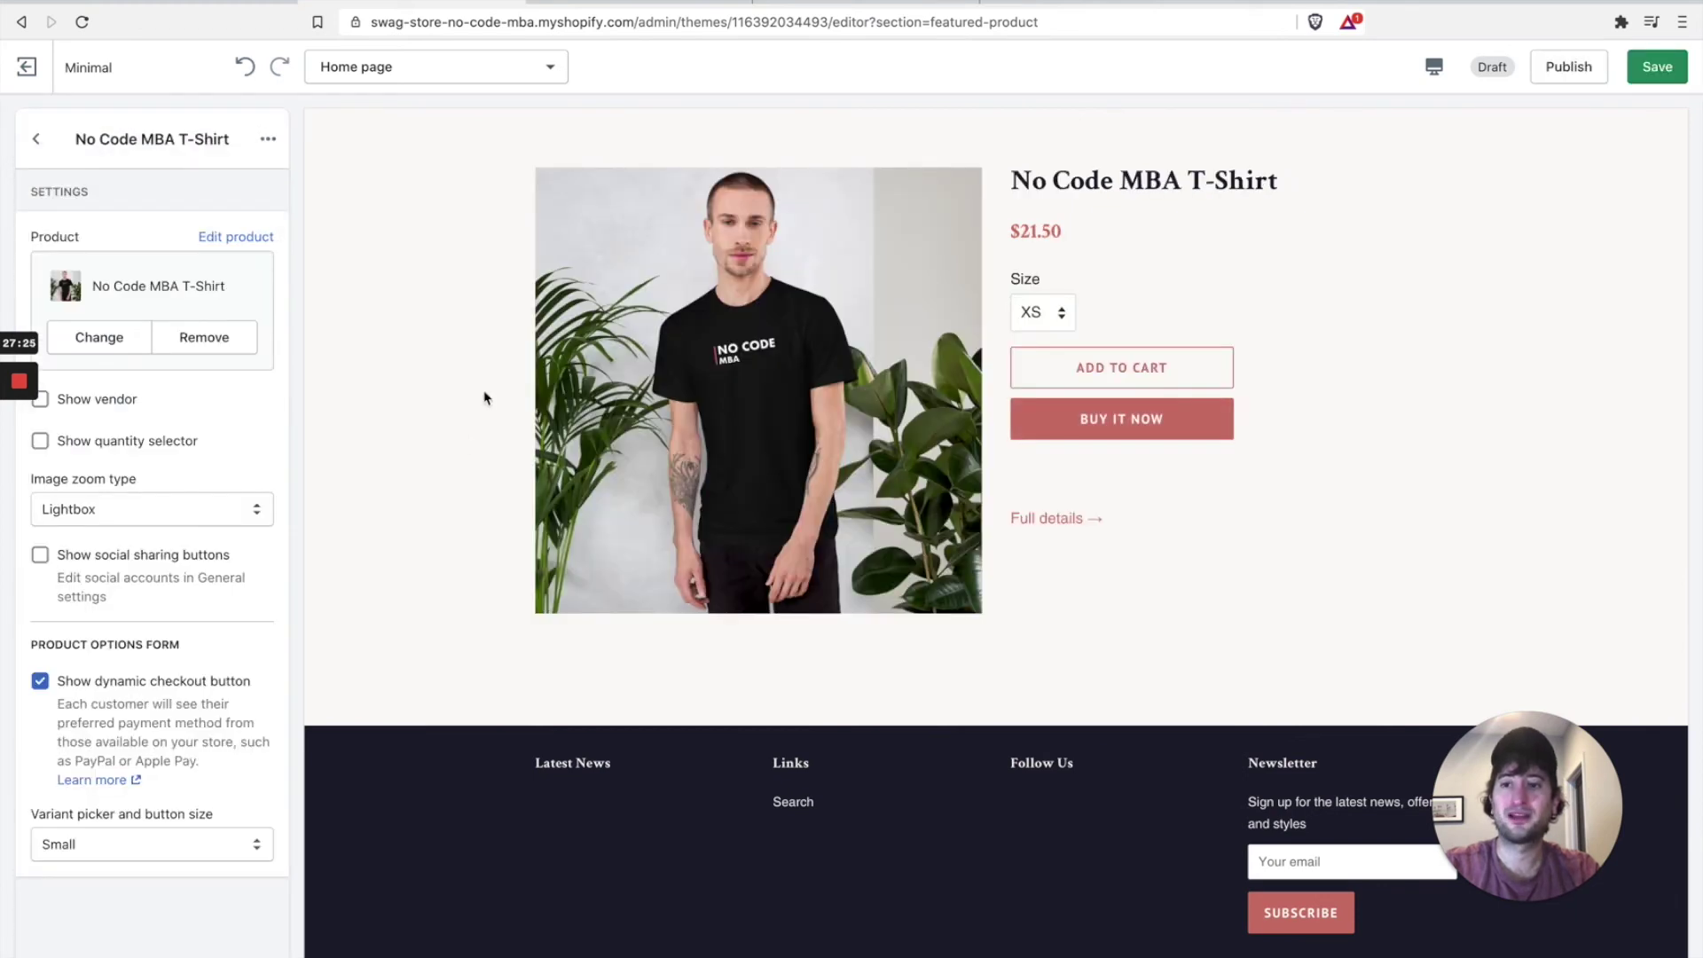
# Move the No Code MBA T-Shirt section between Slideshow and News on the home page and save the theme
pyautogui.click(41, 138)
pyautogui.scroll(3, 620, 369)
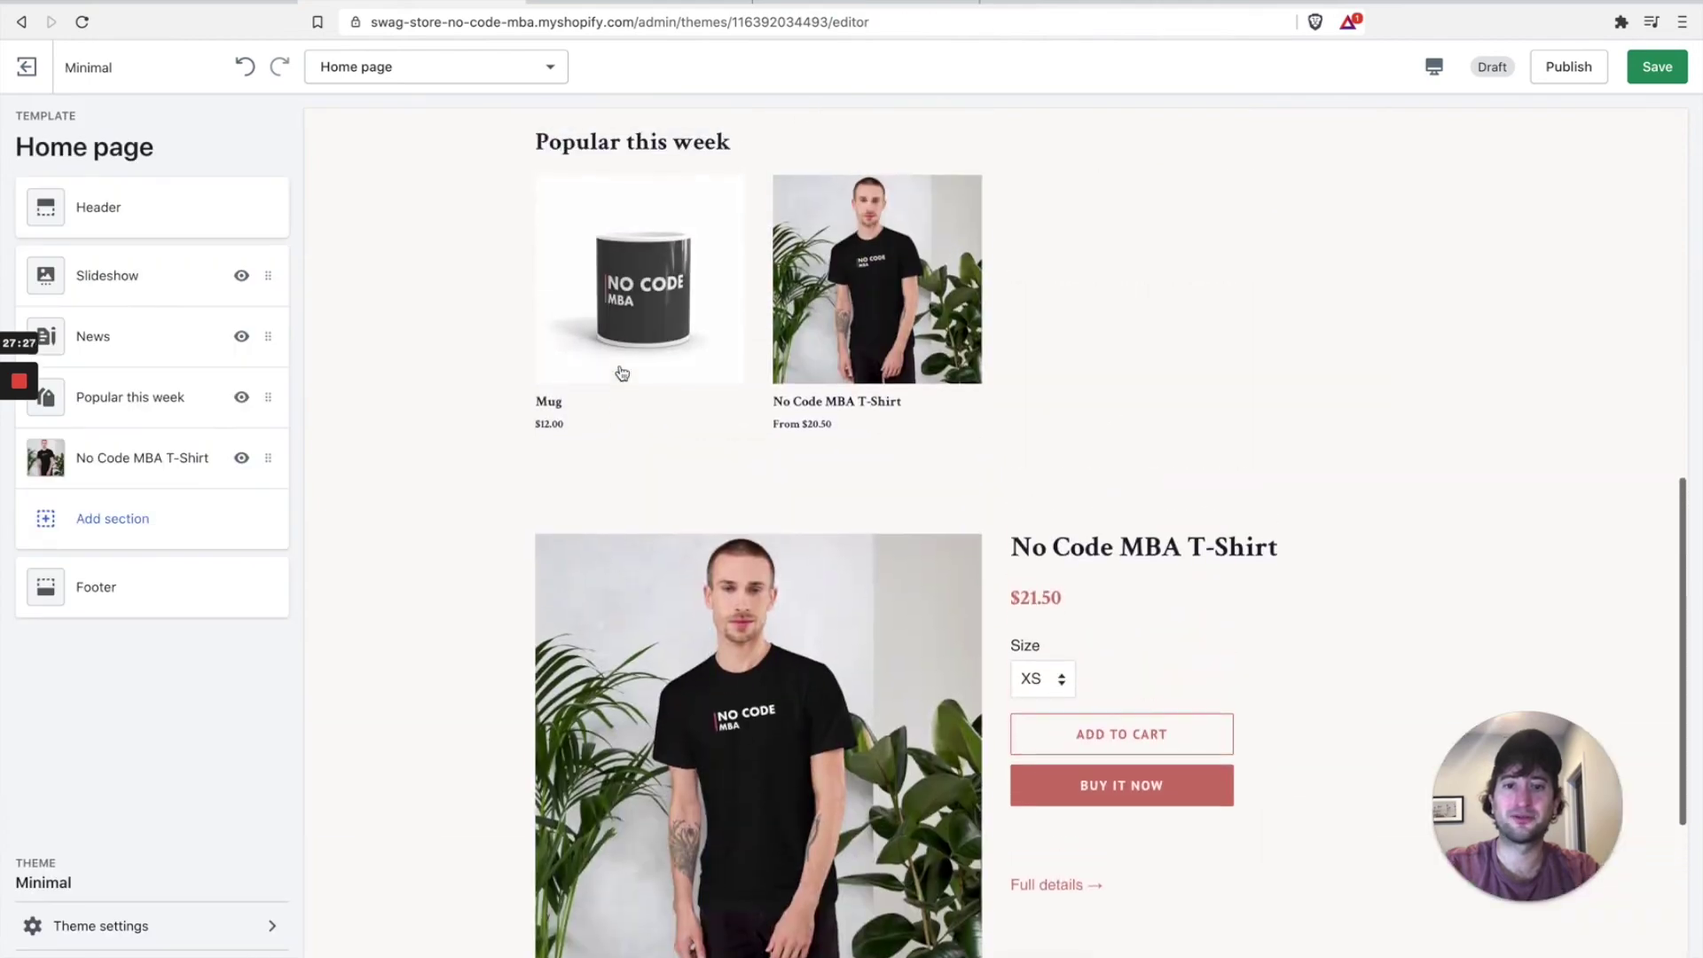
pyautogui.moveTo(247, 479); pyautogui.dragTo(170, 376)
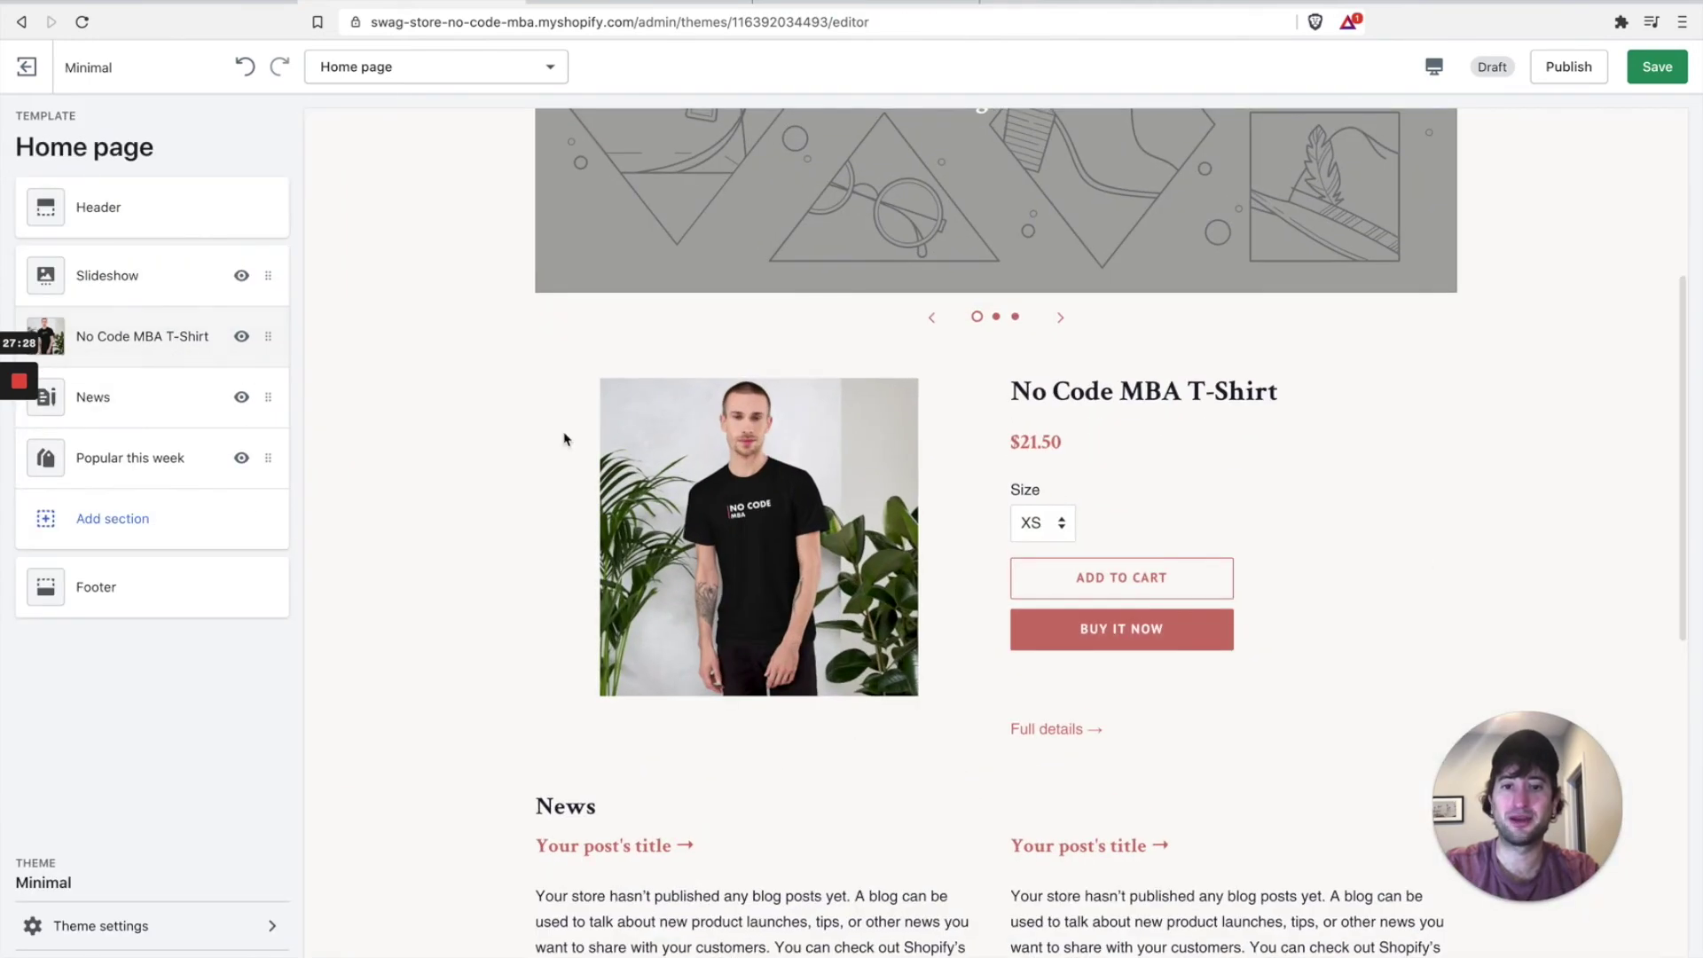
pyautogui.scroll(-10, 858, 511)
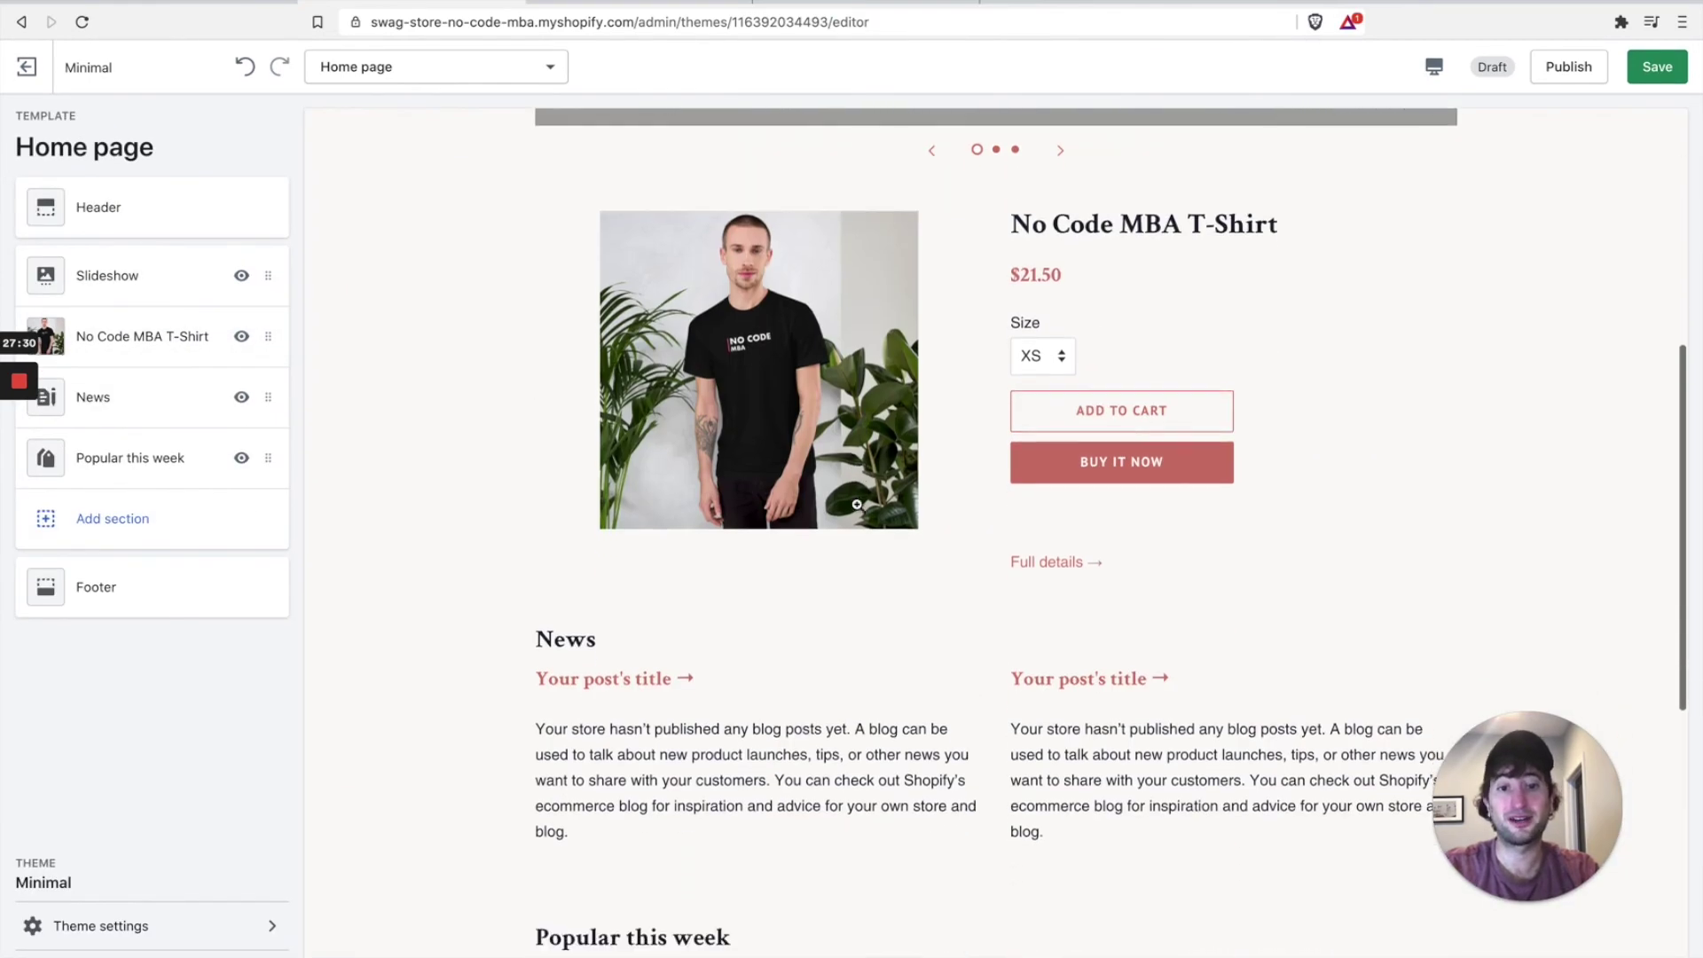
pyautogui.scroll(10, 825, 667)
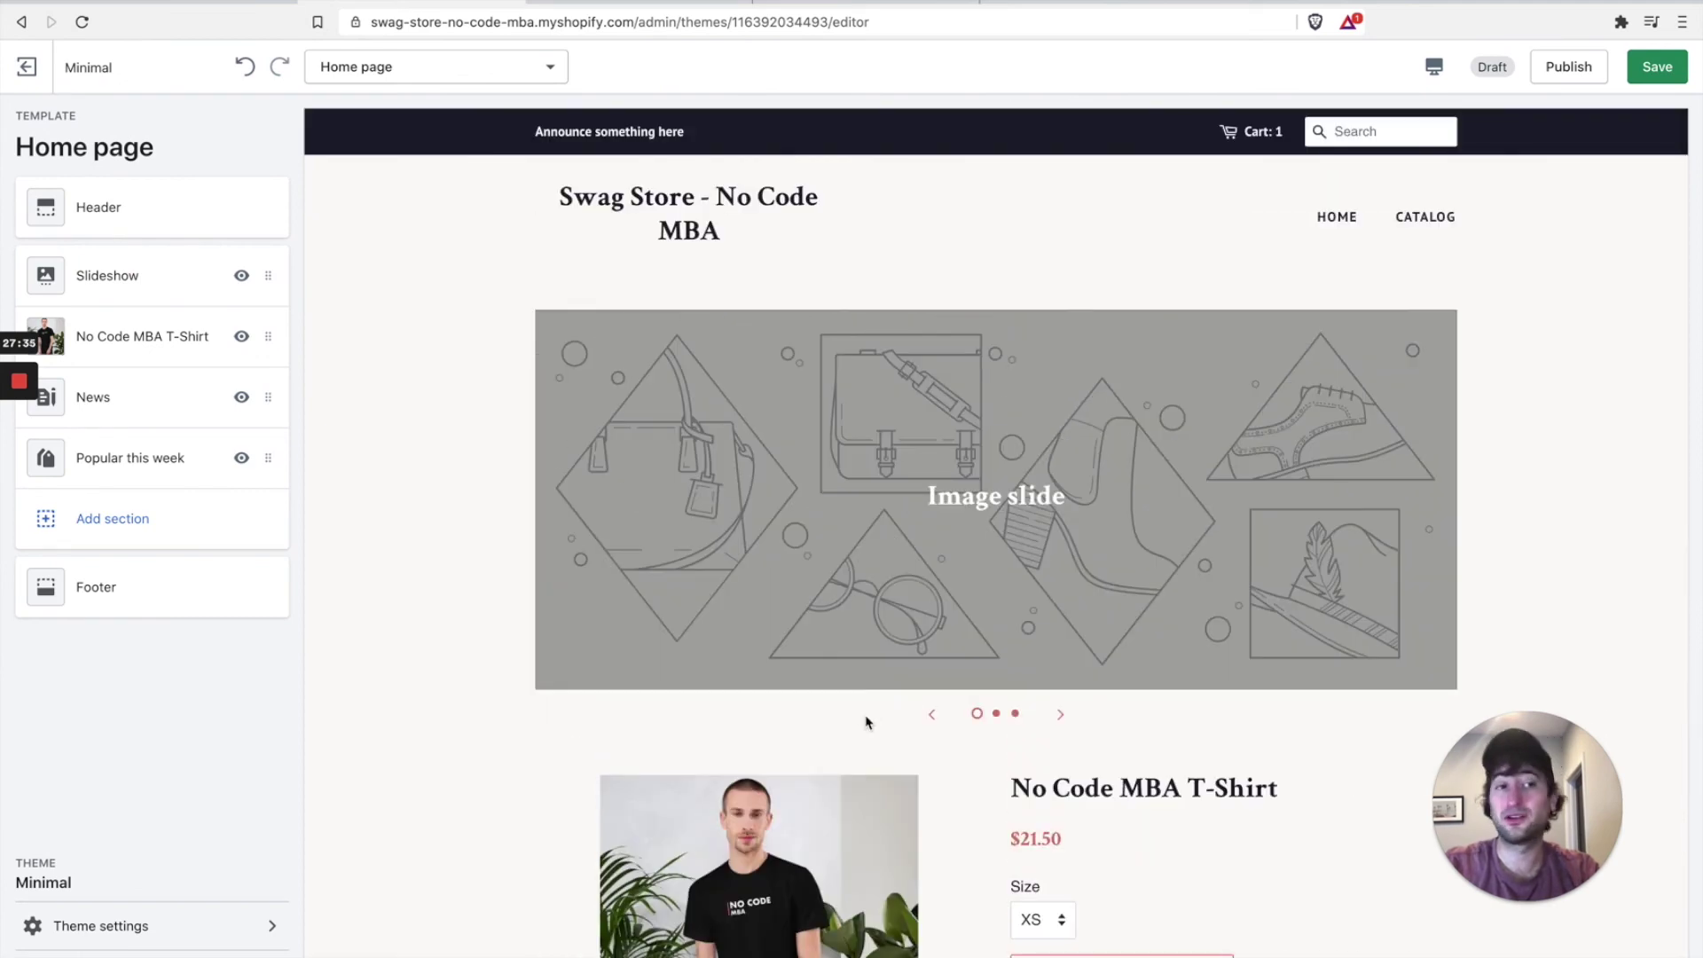
pyautogui.click(1657, 67)
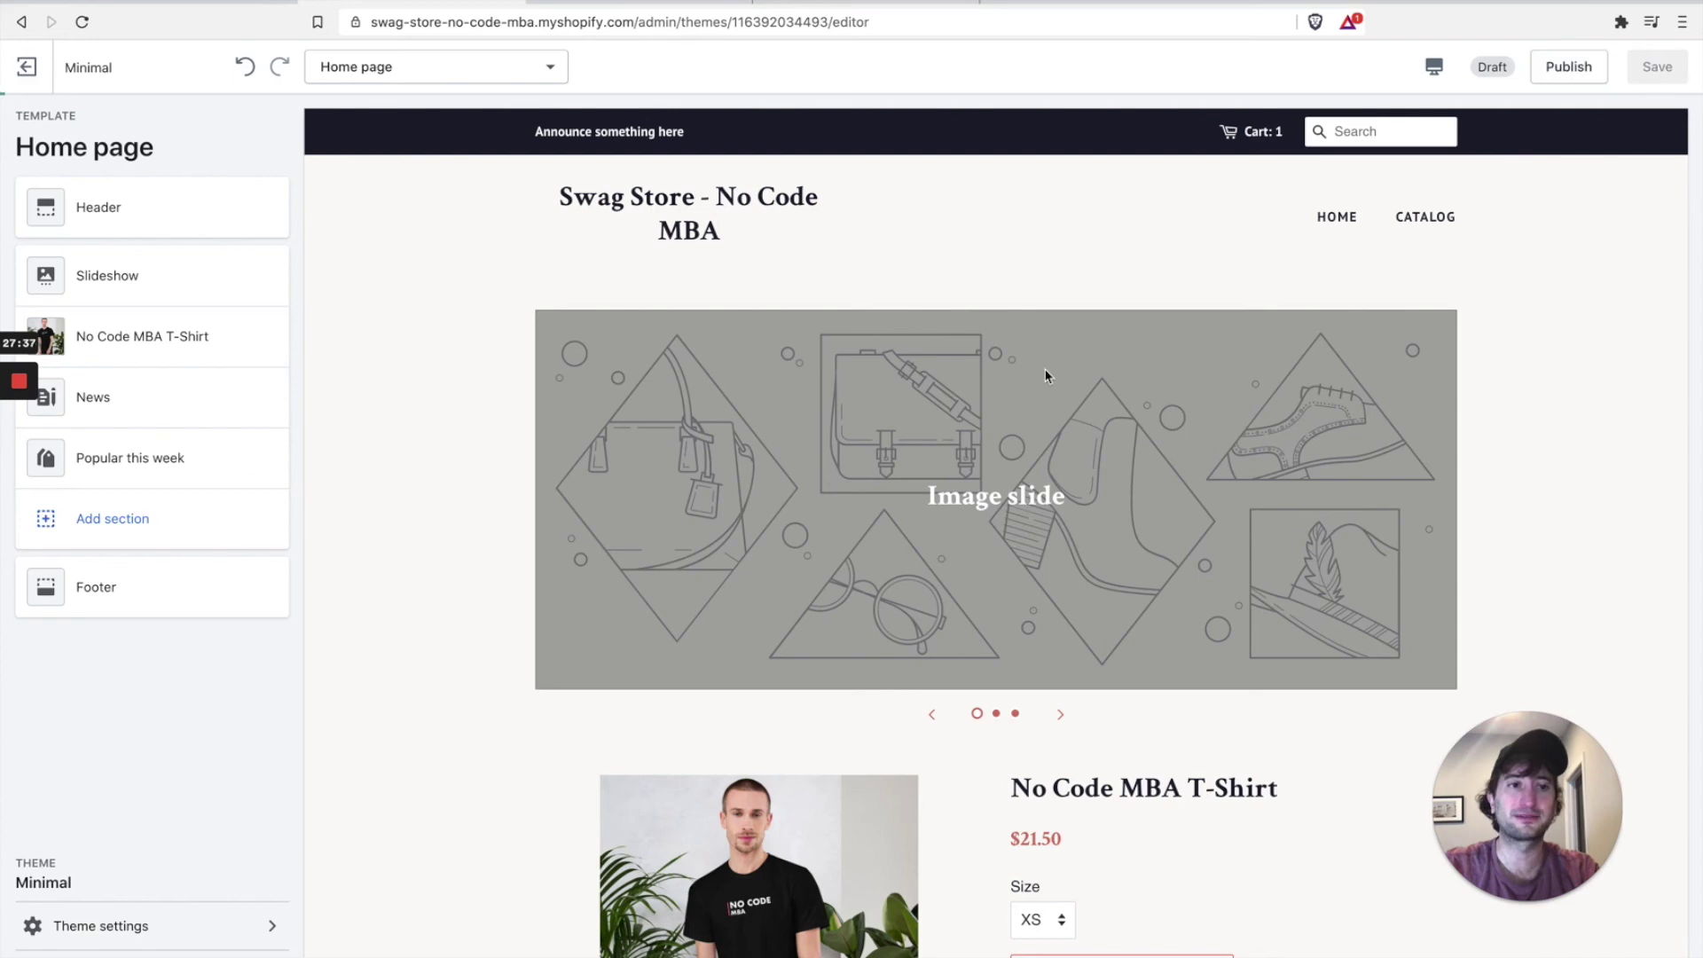
# Exit the theme editor and preview the saved Minimal theme's home page down to the featured T-shirt
pyautogui.click(27, 66)
pyautogui.scroll(-5, 969, 620)
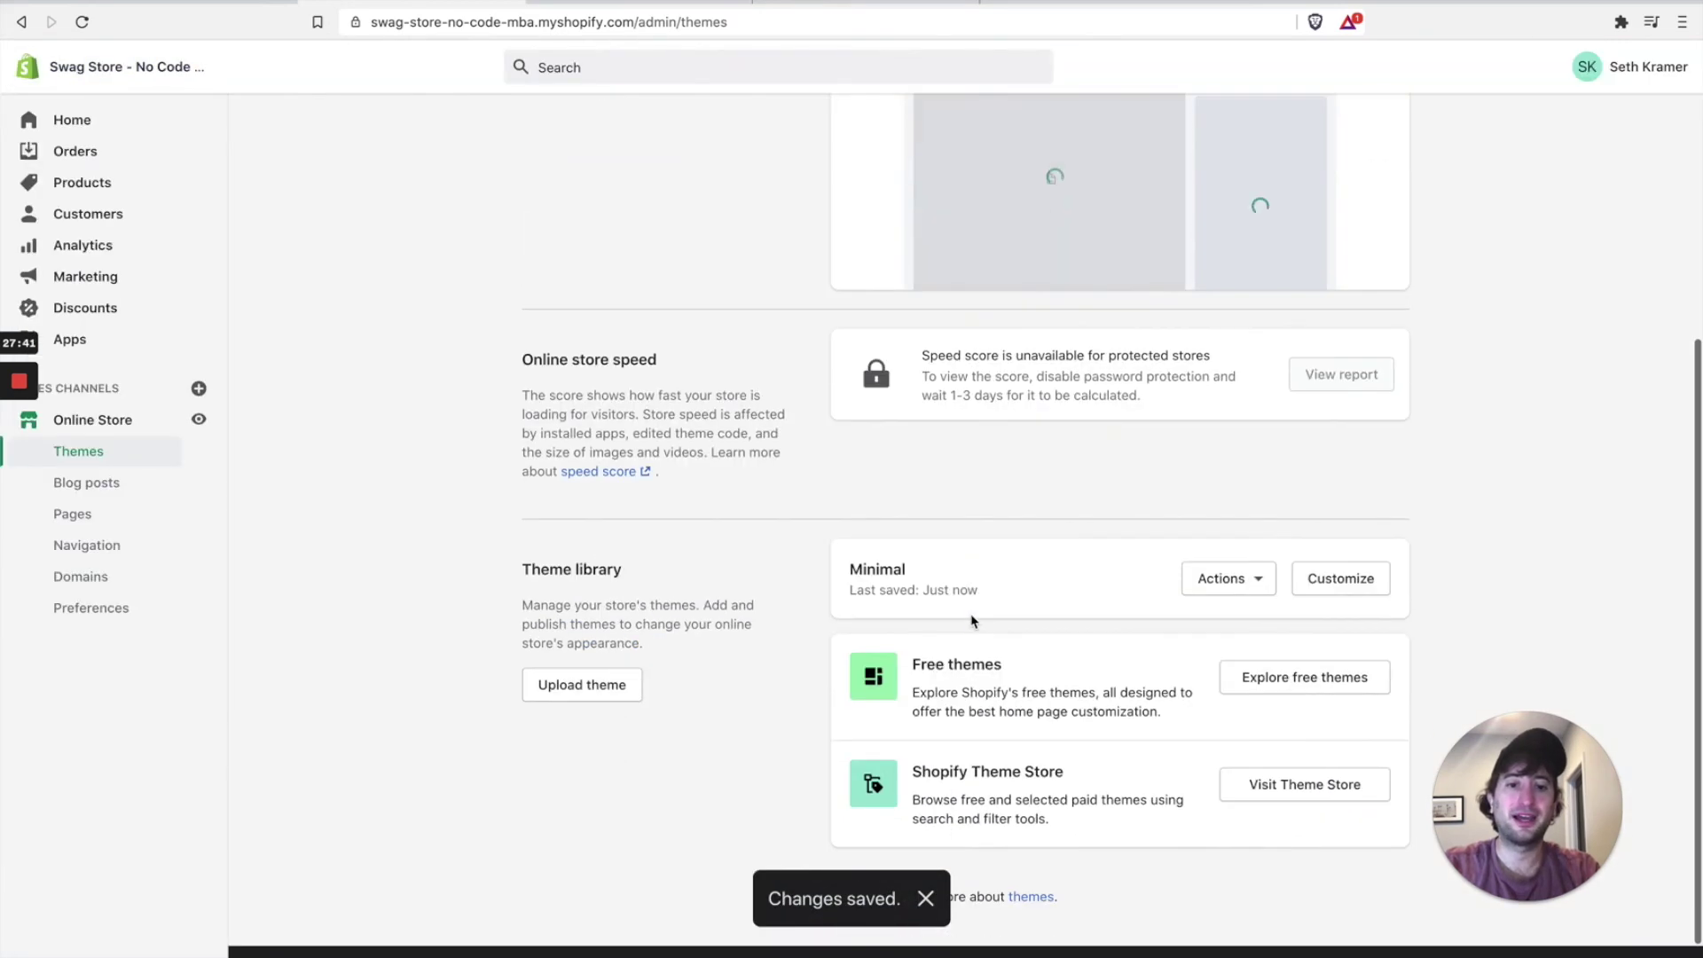
pyautogui.click(1231, 584)
pyautogui.click(1201, 625)
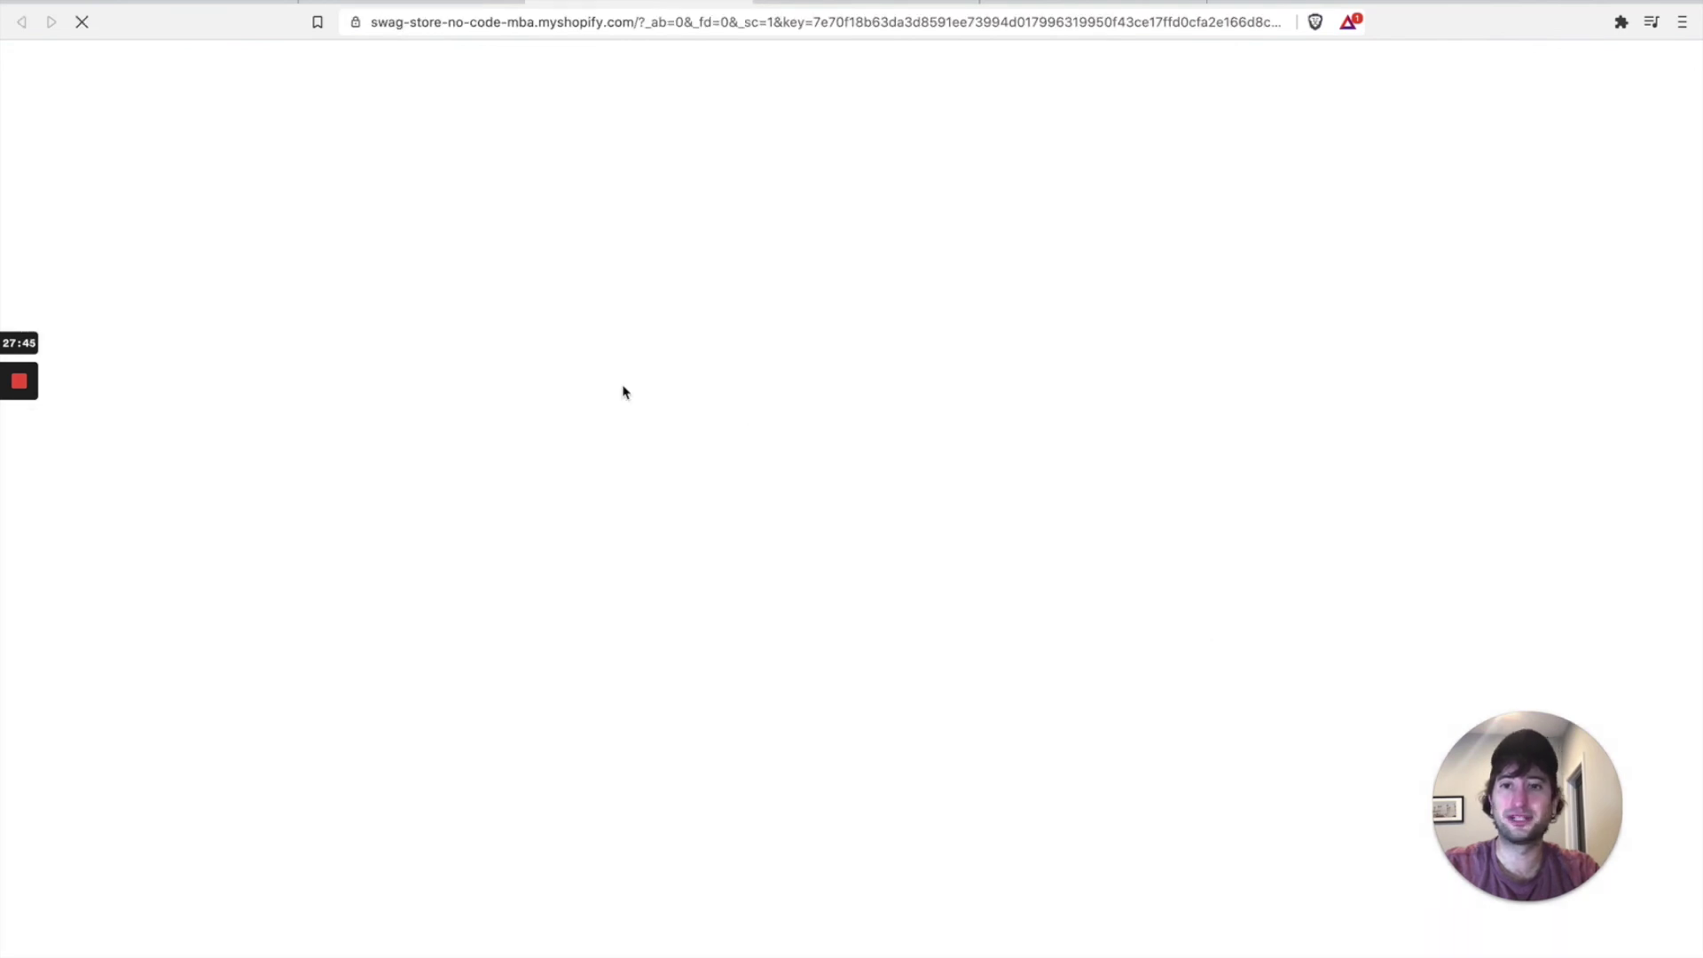
pyautogui.scroll(-9, 621, 385)
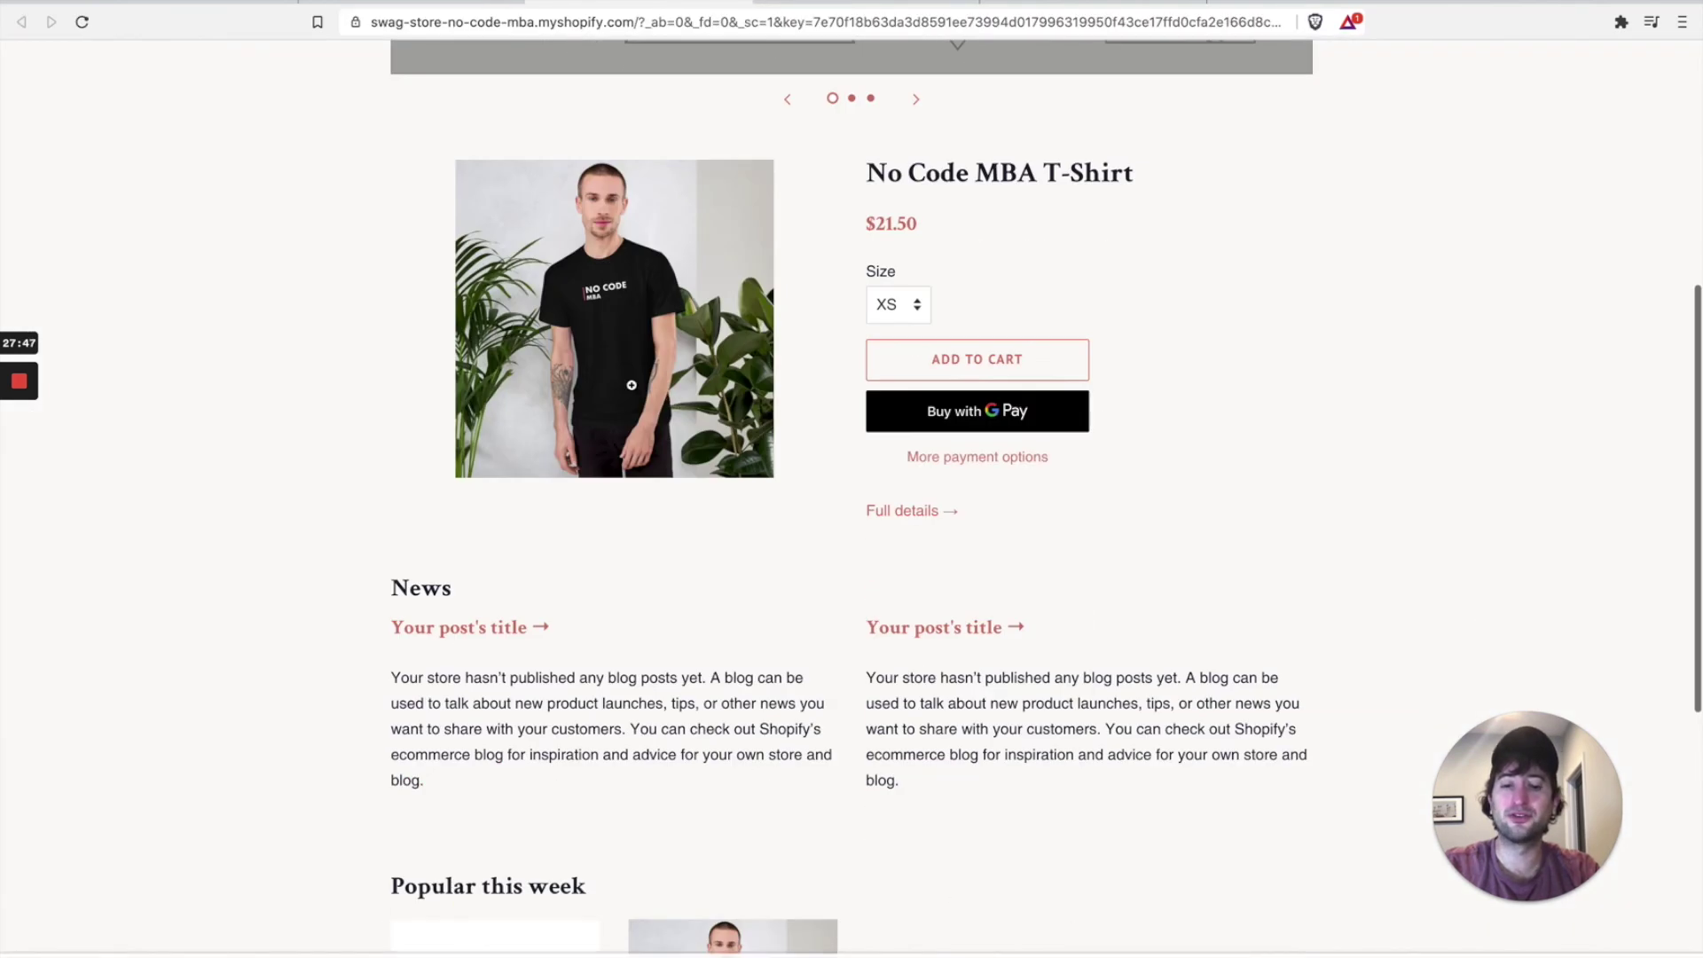
# Return to the Themes page and review the current Debut theme and the actions available for the Minimal theme
pyautogui.click(433, 3)
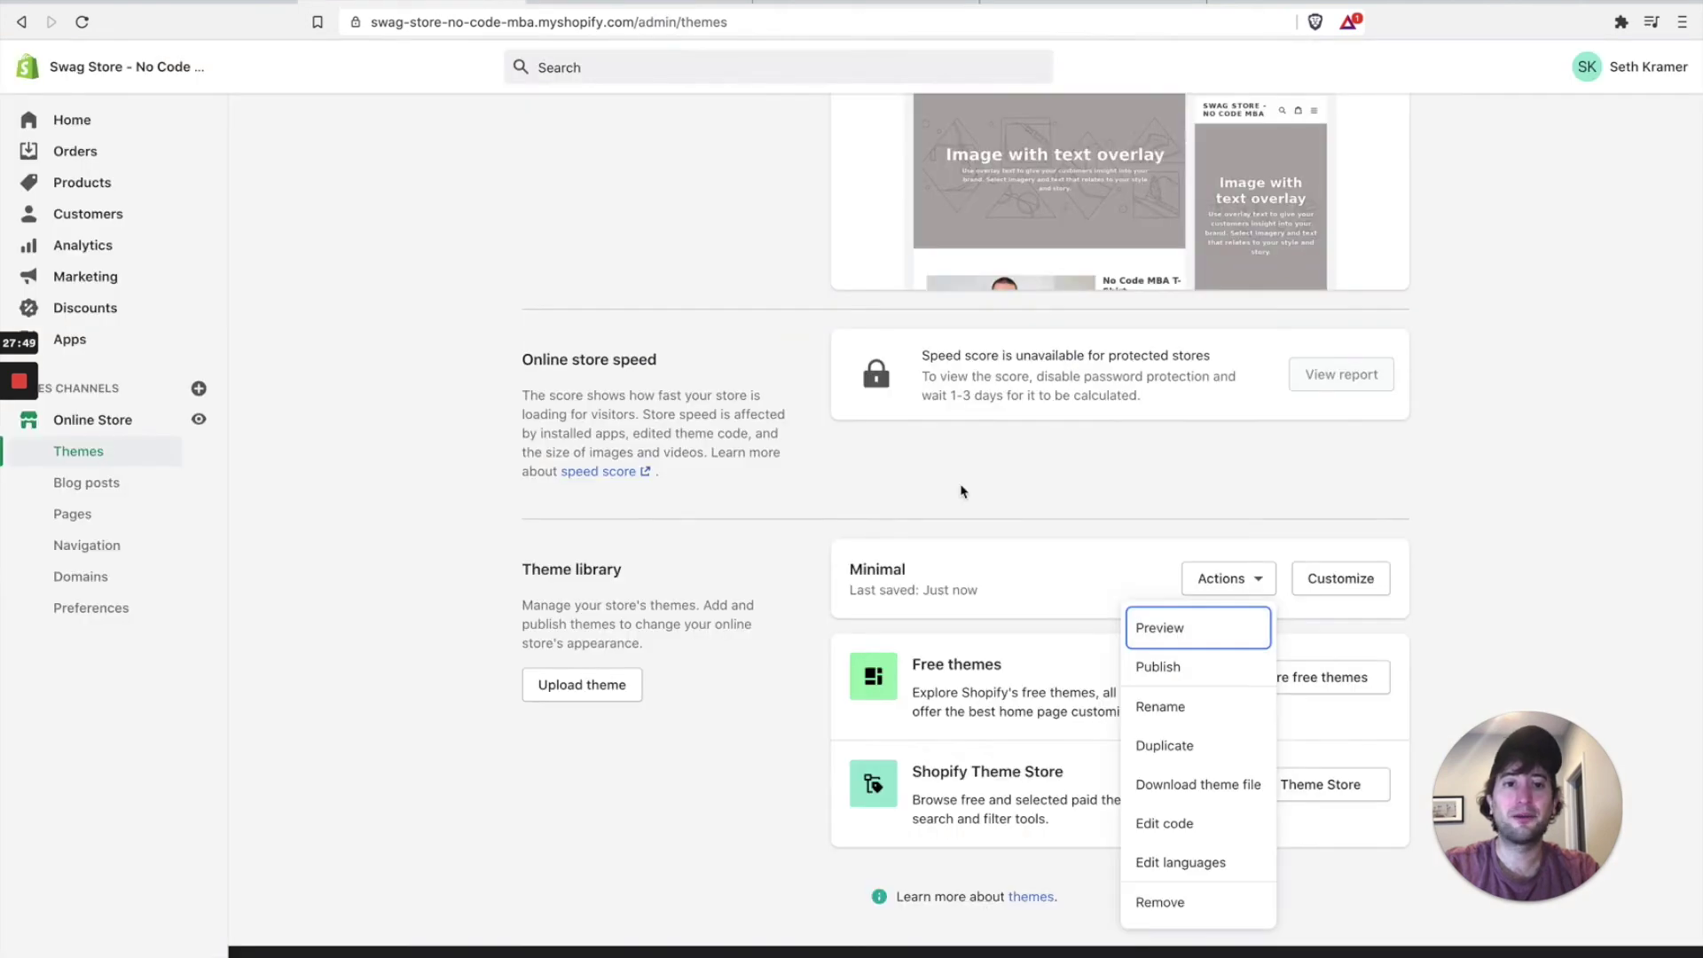
pyautogui.scroll(4, 962, 490)
pyautogui.click(767, 478)
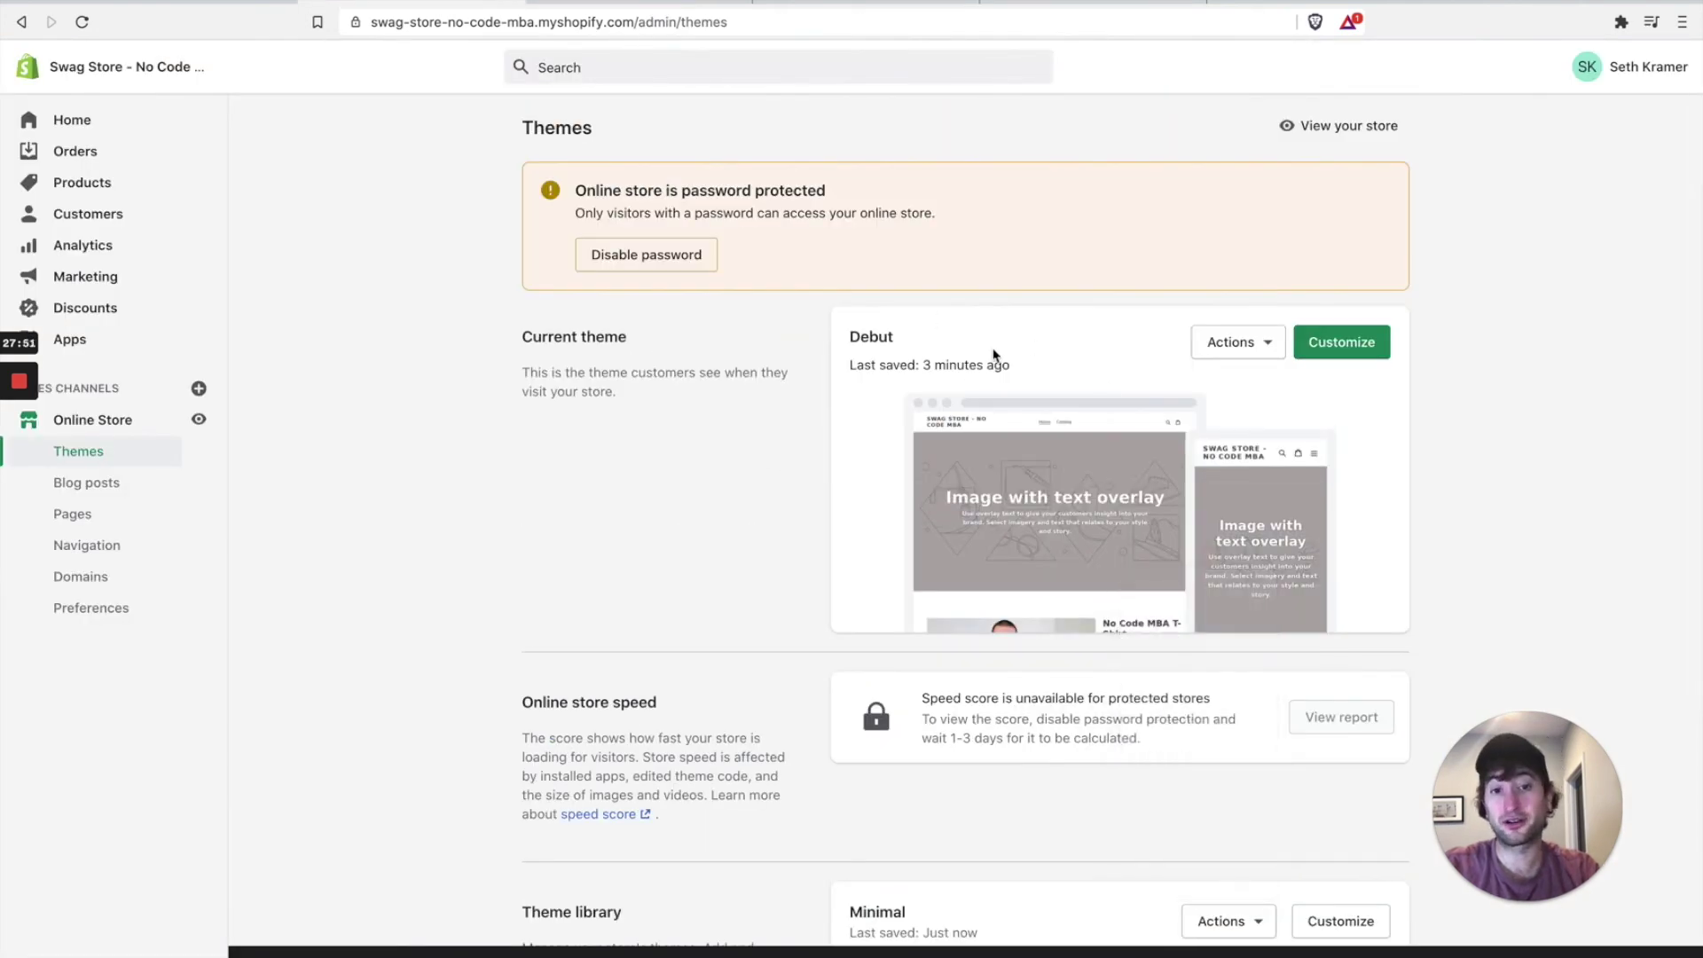
pyautogui.scroll(-4, 1029, 551)
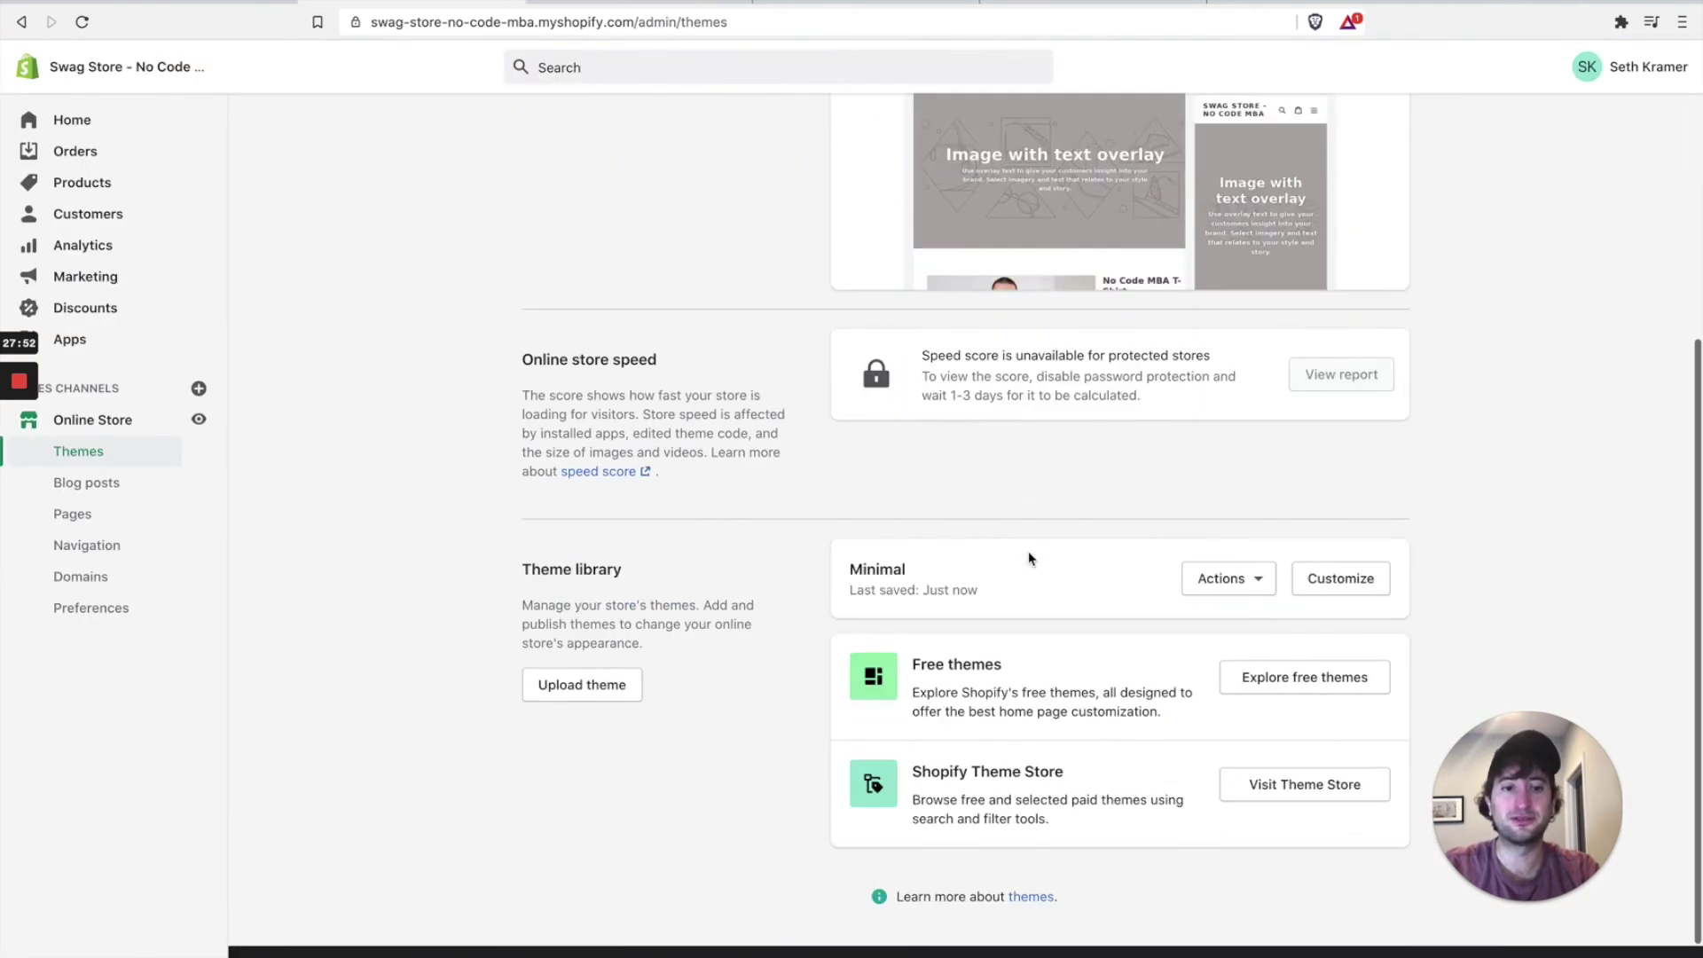
pyautogui.click(1224, 578)
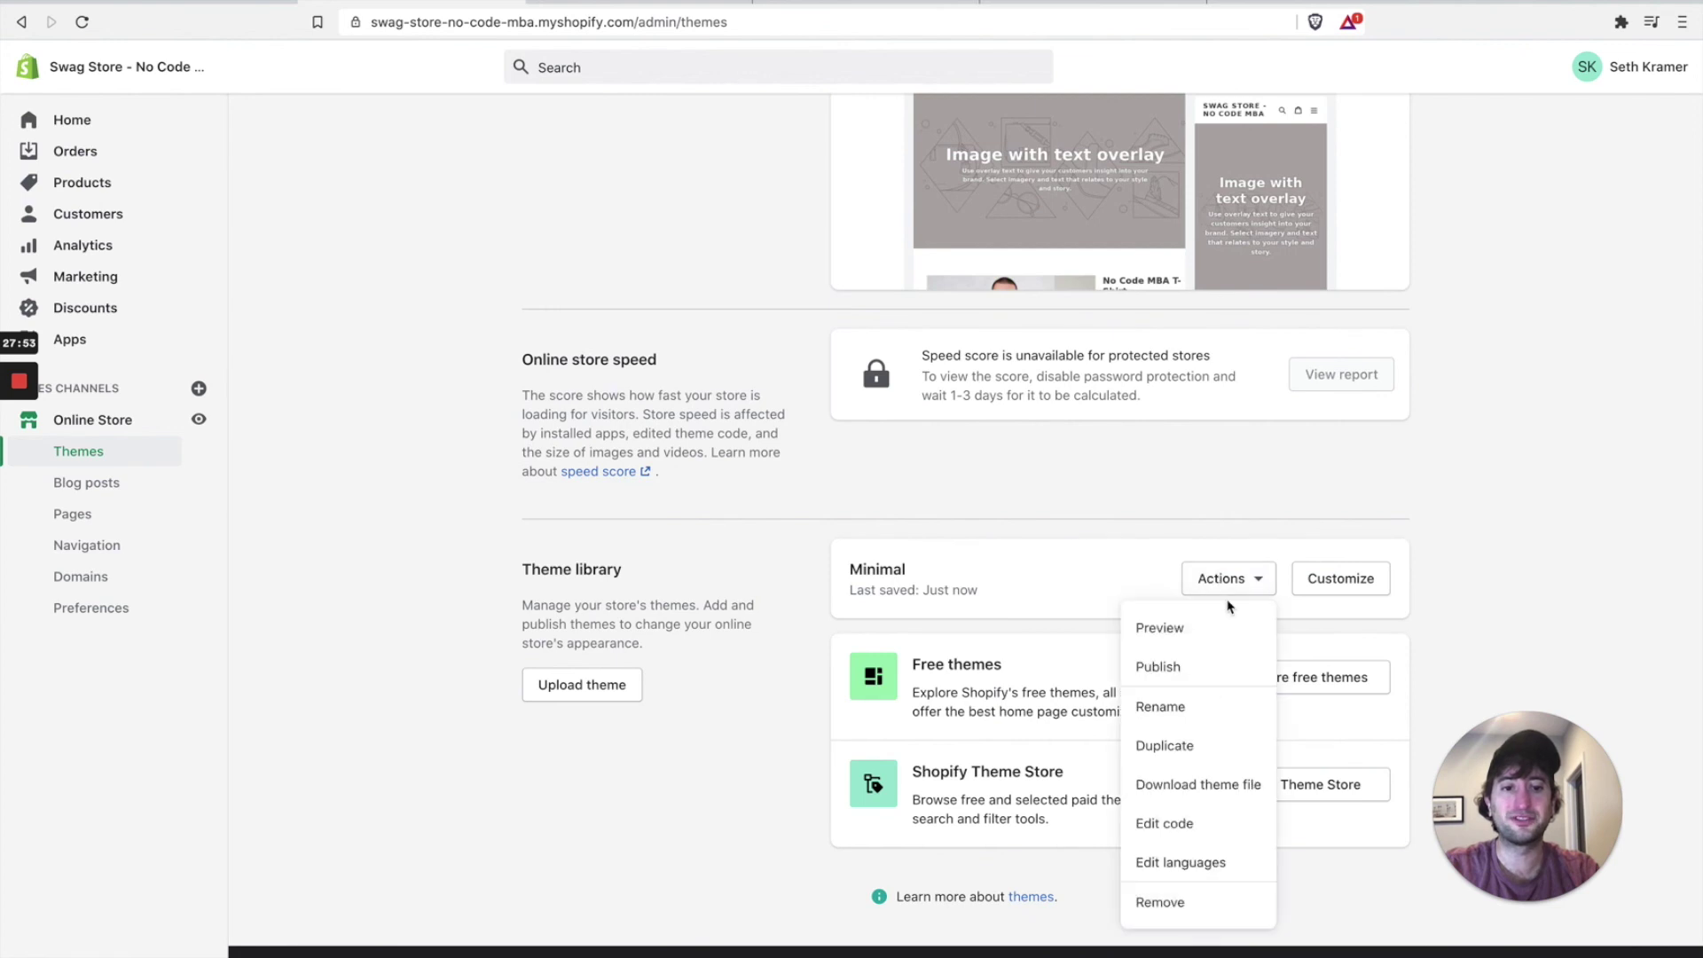
pyautogui.click(1018, 557)
pyautogui.scroll(4, 1017, 556)
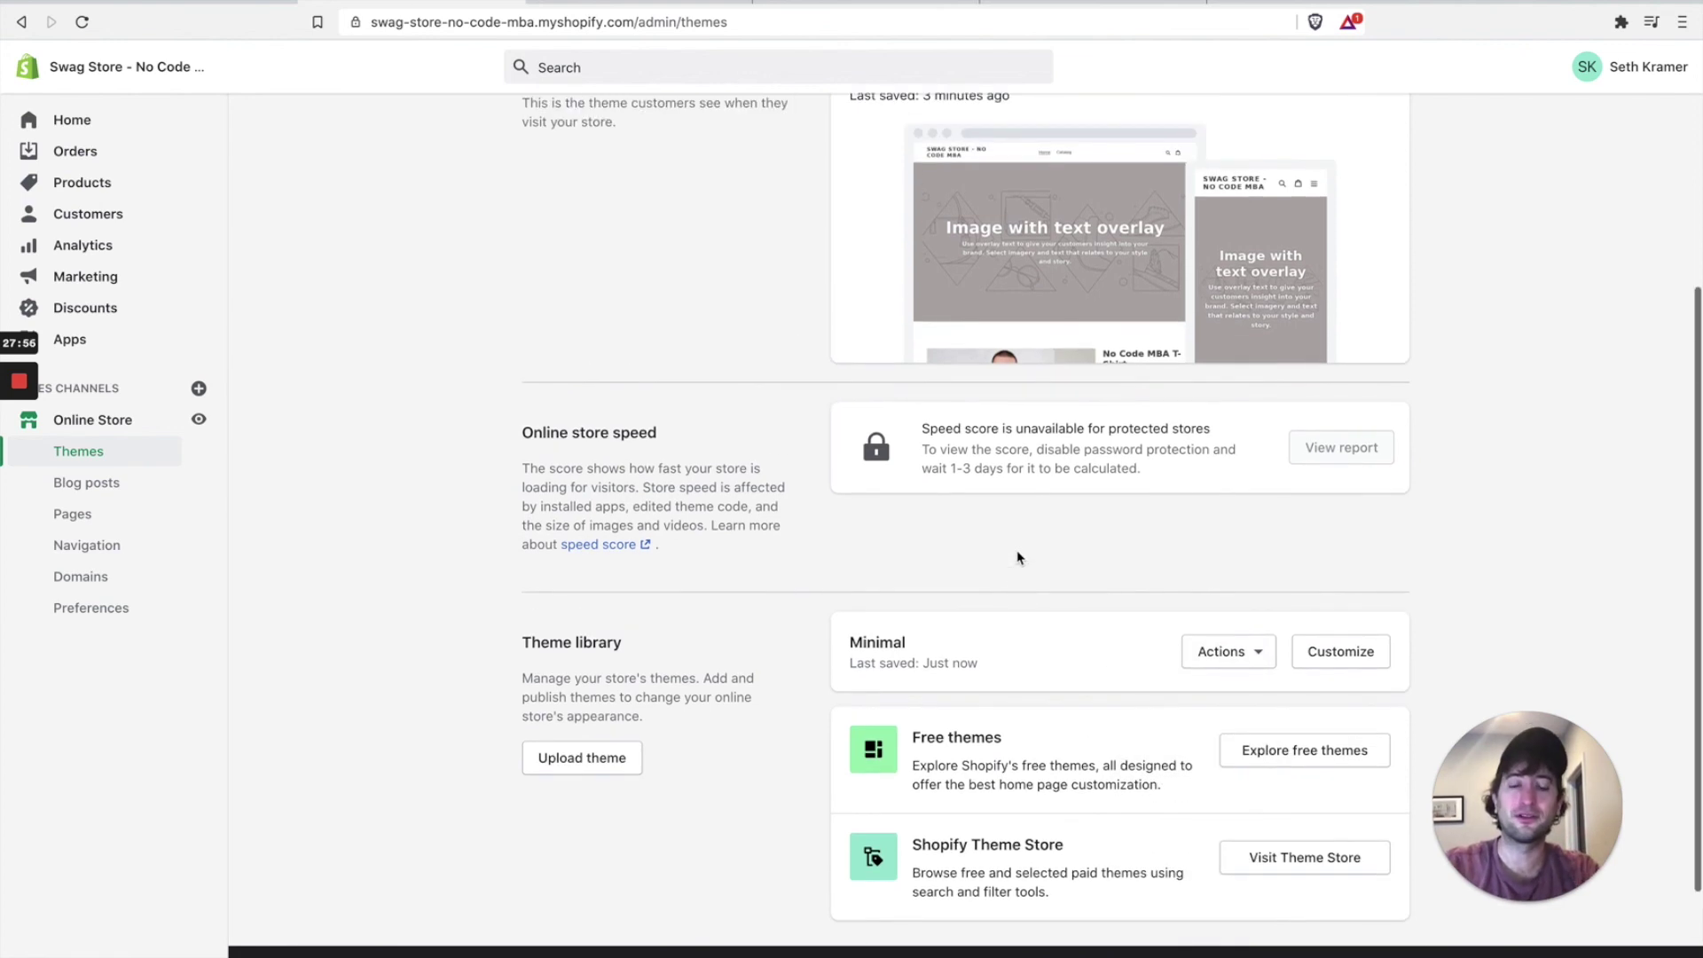